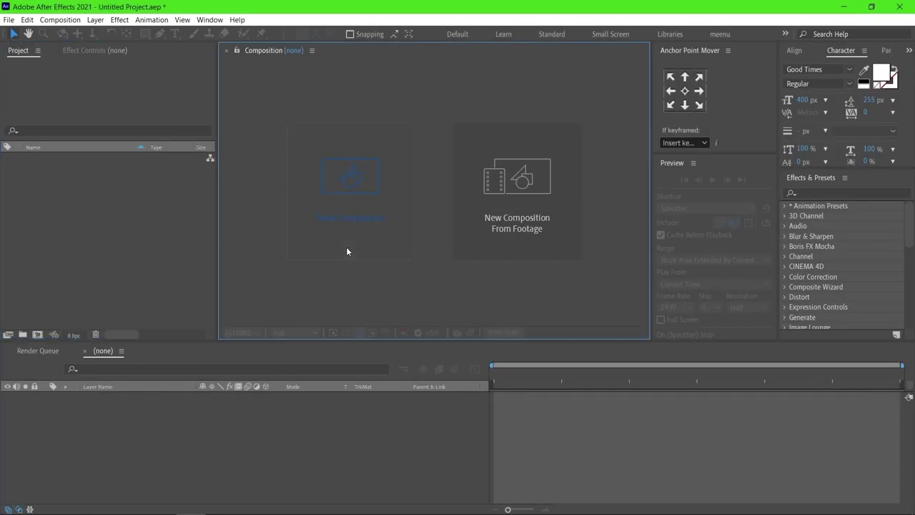
# Create a composition named Main_Comp with the HDTV 1080 29.97 preset (1920×1080, 29.97 fps)
pyautogui.click(346, 247)
pyautogui.write('Main_Comp')
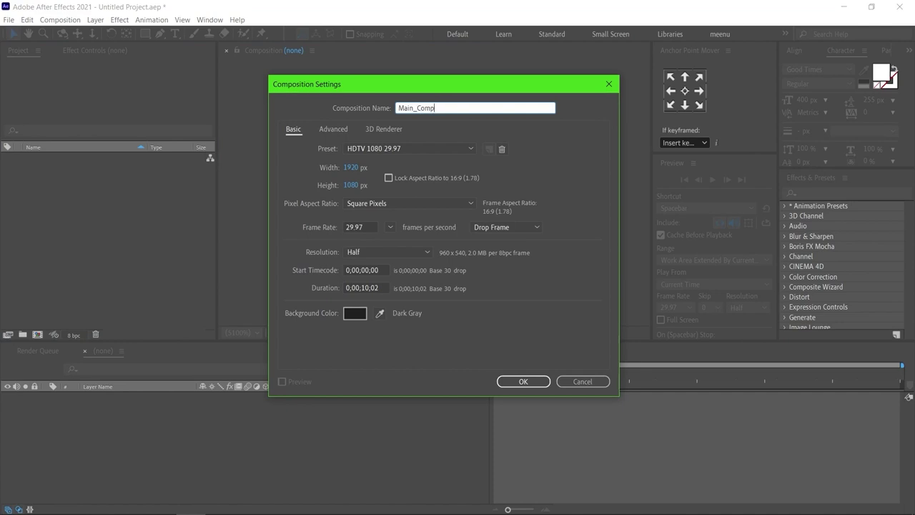
pyautogui.click(508, 386)
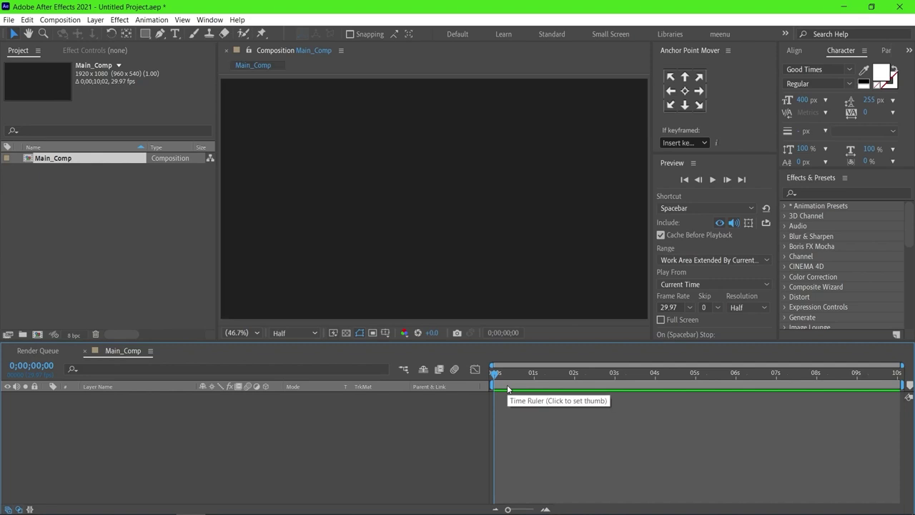
# Add a new text layer reading 'Liquid' to the composition
pyautogui.rightClick(128, 442)
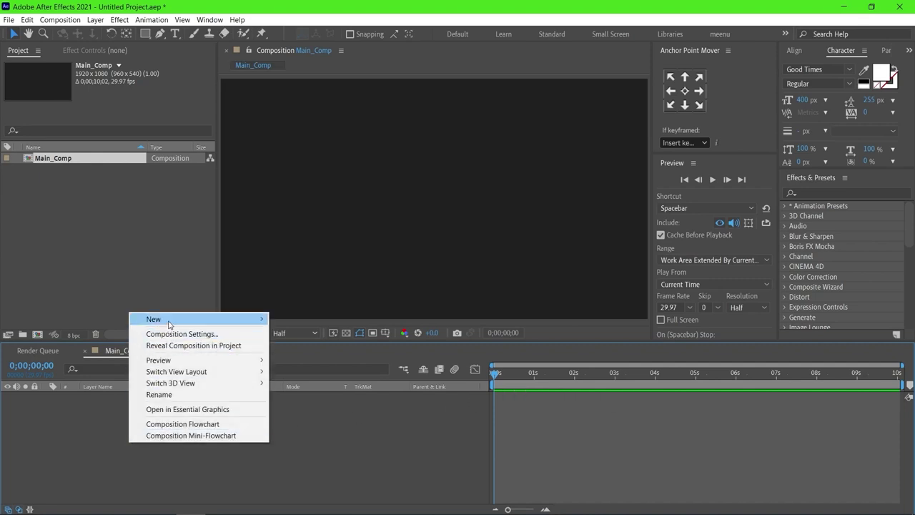
pyautogui.moveTo(170, 322)
pyautogui.click(322, 333)
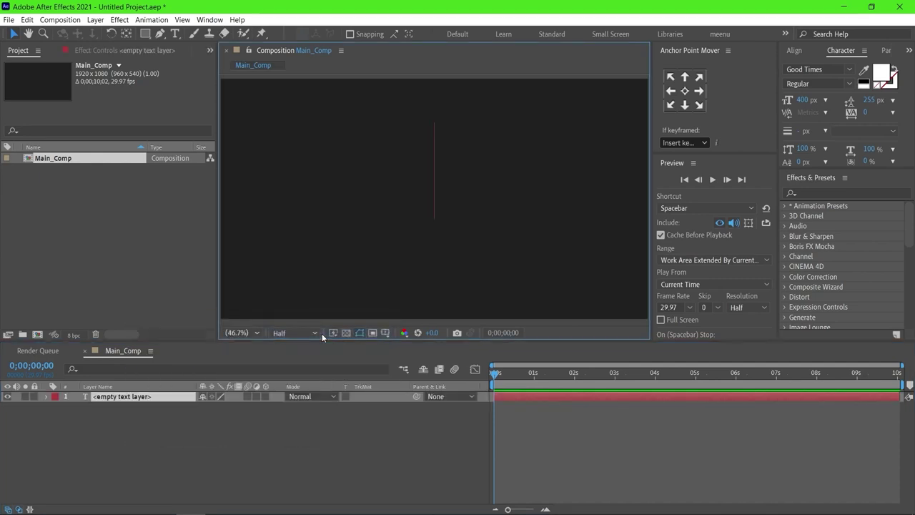
pyautogui.write('L')
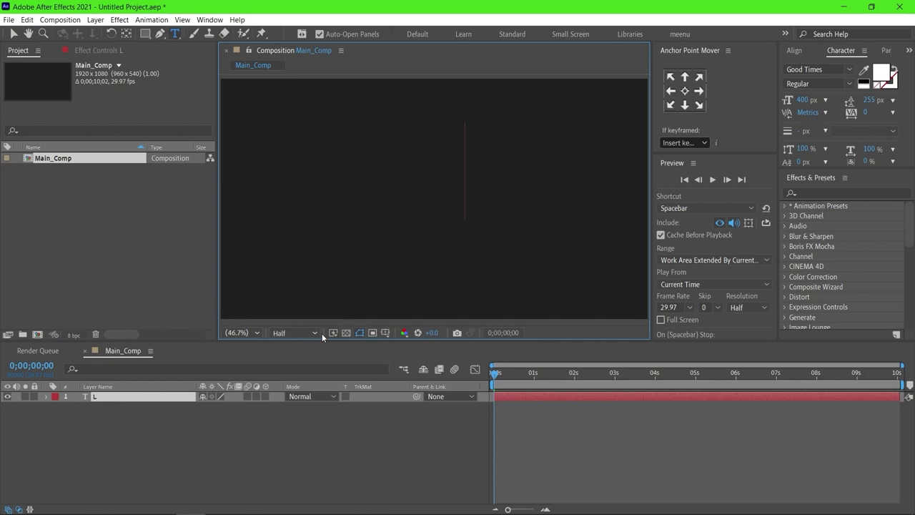
pyautogui.write('iquid')
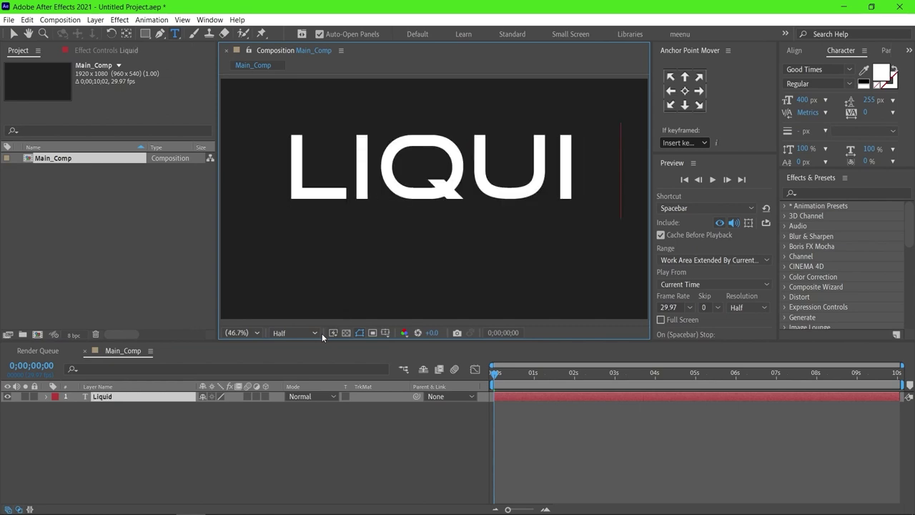
pyautogui.click(15, 34)
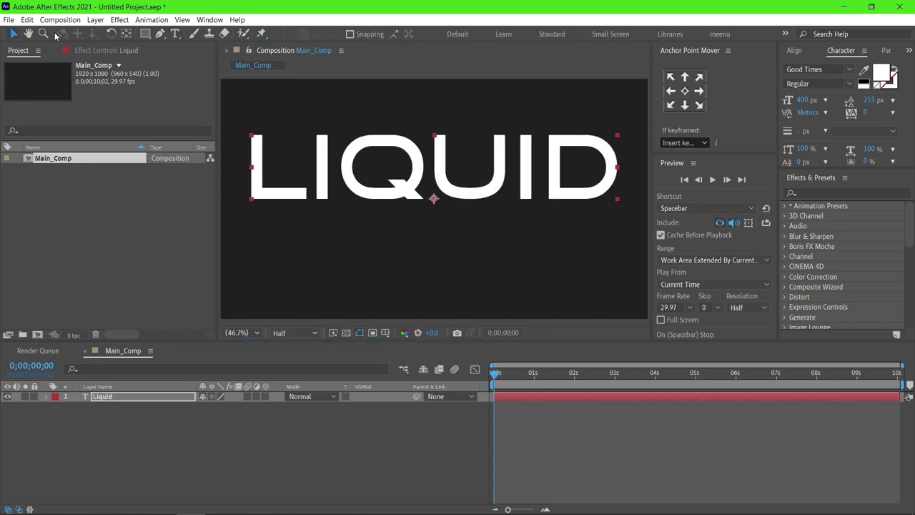
# Set the text to the Party Confetti font, centre its anchor, and align it to the frame's centre
pyautogui.click(830, 70)
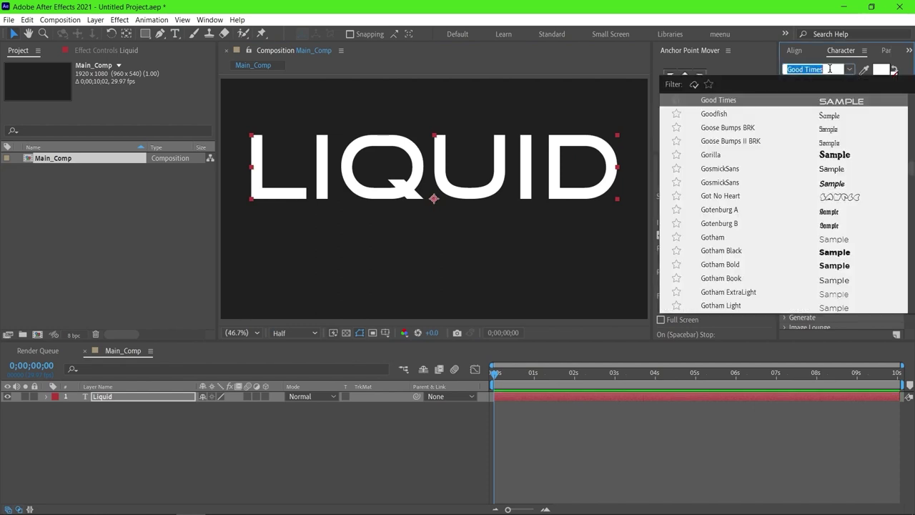
pyautogui.write('party')
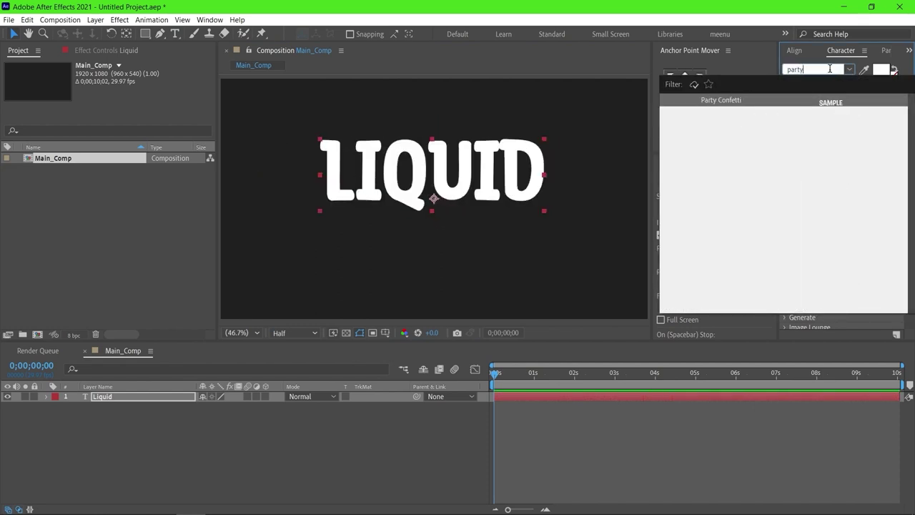
pyautogui.click(770, 102)
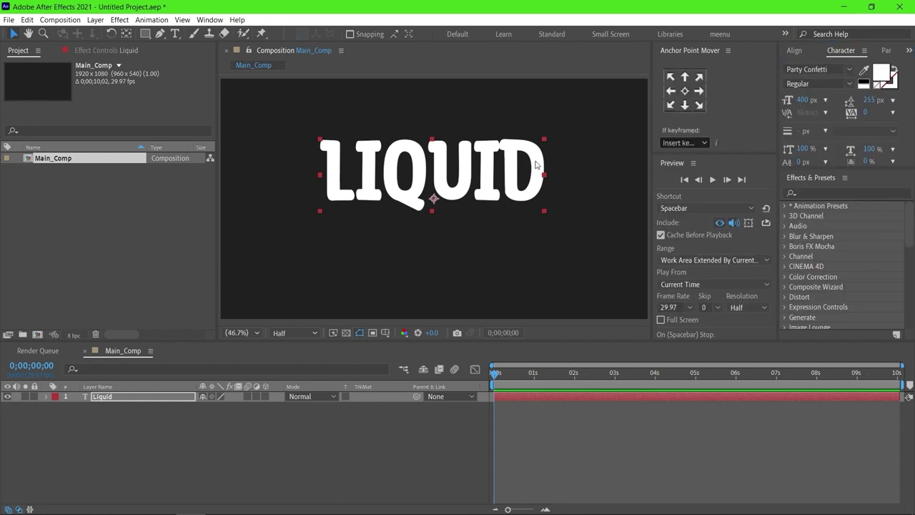
pyautogui.click(684, 92)
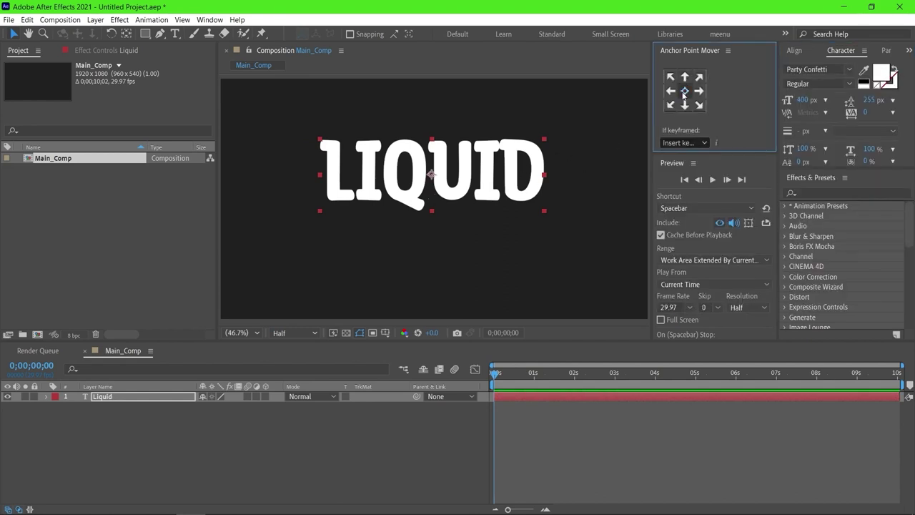
pyautogui.click(794, 51)
pyautogui.click(811, 82)
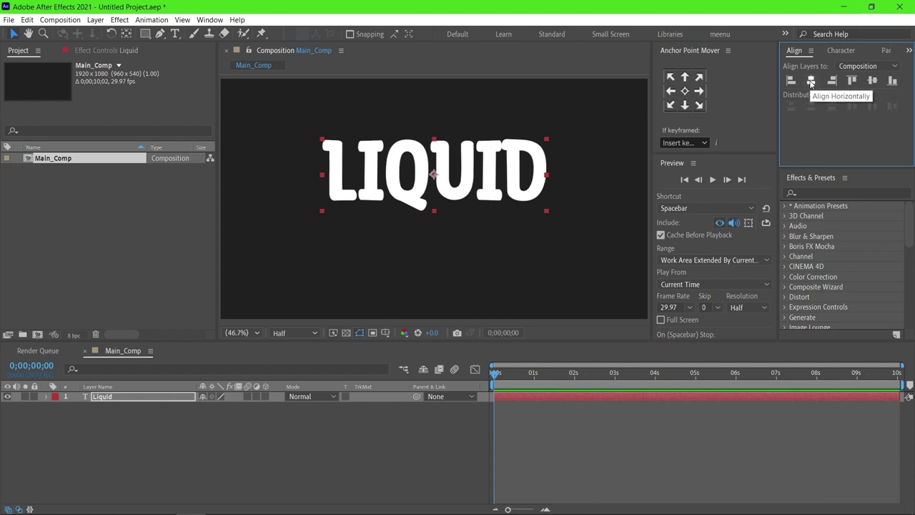
pyautogui.click(872, 82)
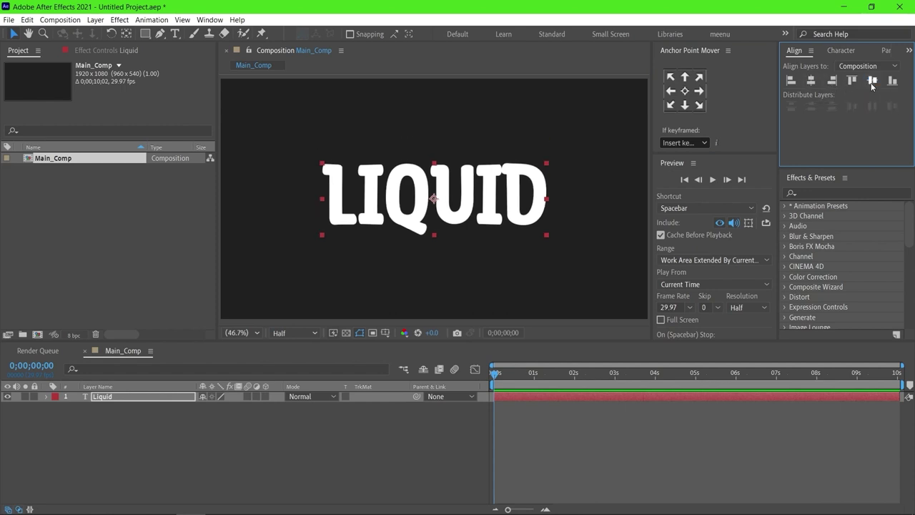
pyautogui.click(141, 402)
# Apply the Text Bounce preset to the Liquid layer and preview the bouncing letters
pyautogui.click(832, 192)
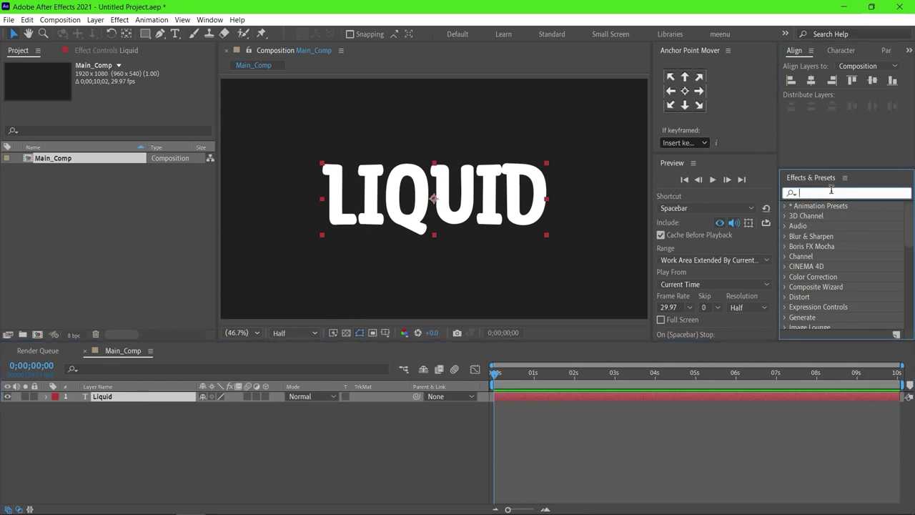
pyautogui.write('Text')
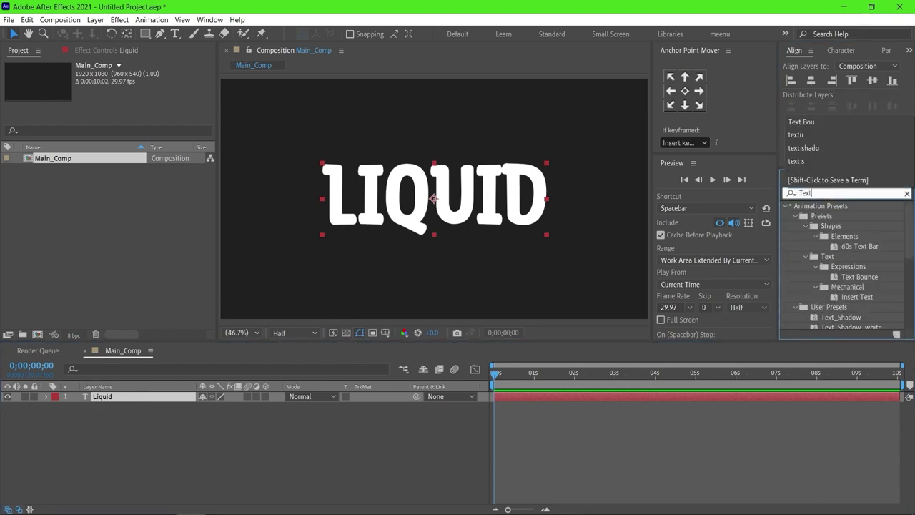
pyautogui.write(' Bou')
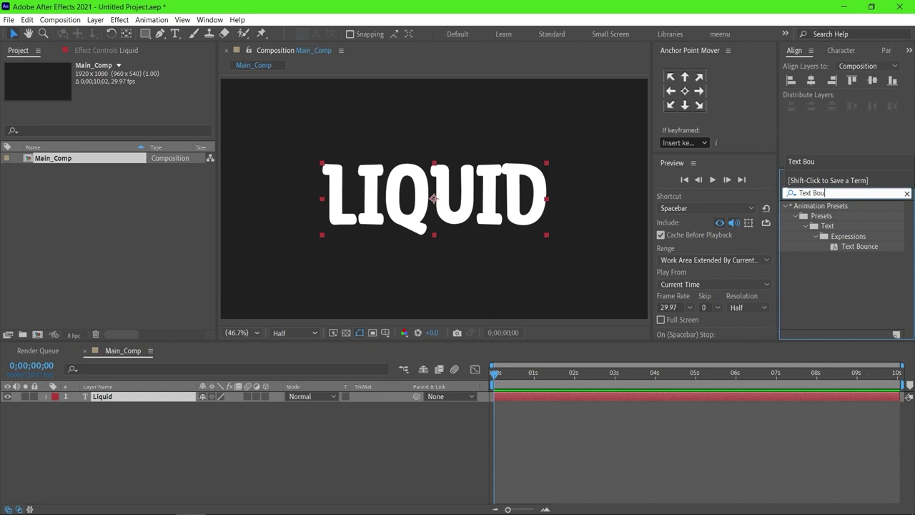
pyautogui.click(860, 247)
pyautogui.moveTo(859, 246); pyautogui.dragTo(710, 397)
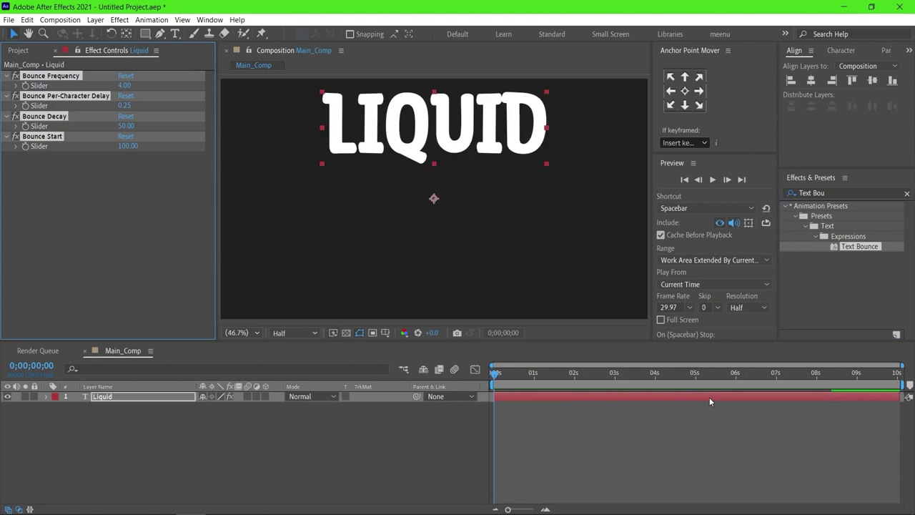
pyautogui.press('space')
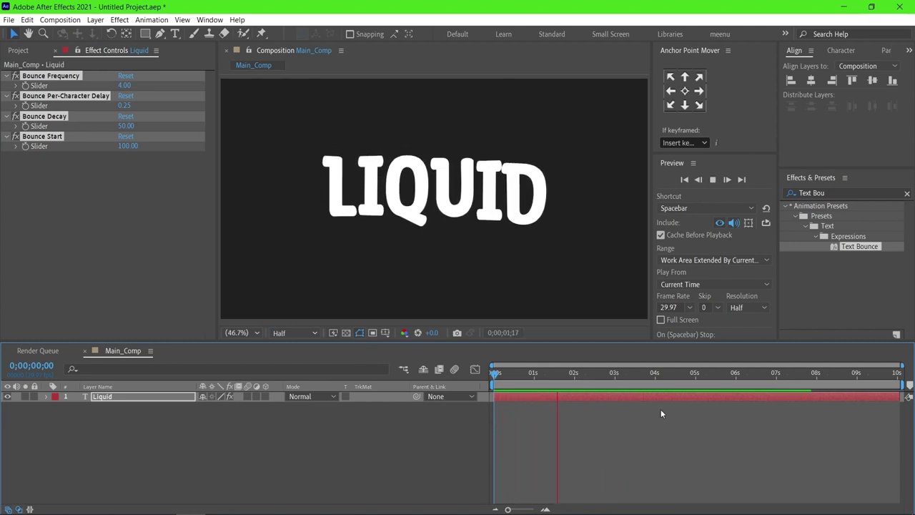
pyautogui.press('space')
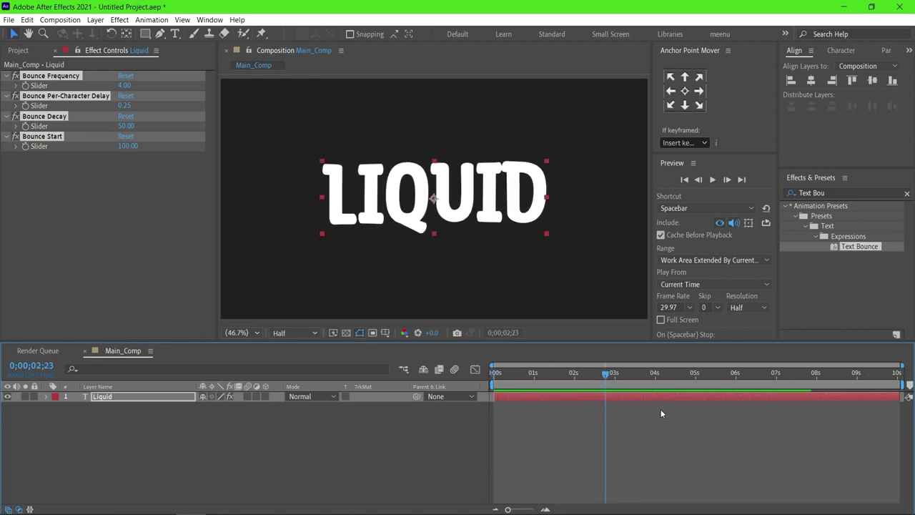
pyautogui.click(128, 170)
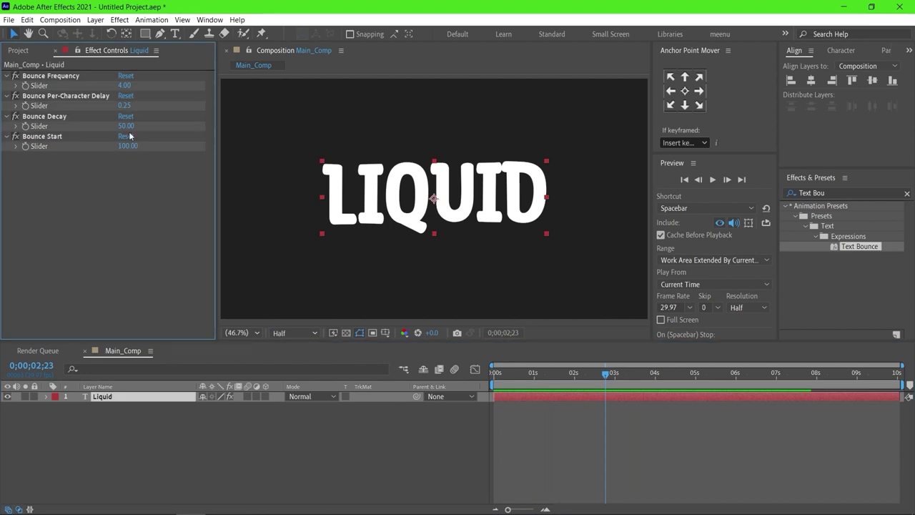
# Set the Bounce Decay value to 30
pyautogui.click(125, 126)
pyautogui.write('30')
pyautogui.press('Return')
# At frame 0, set Animator 1's Position Y offset to -723 and preview the letters dropping in
pyautogui.click(47, 396)
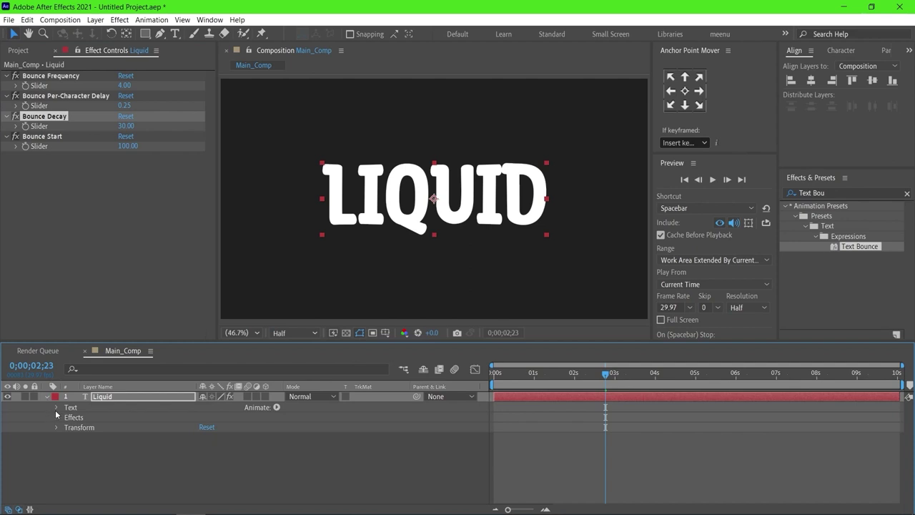
pyautogui.click(56, 408)
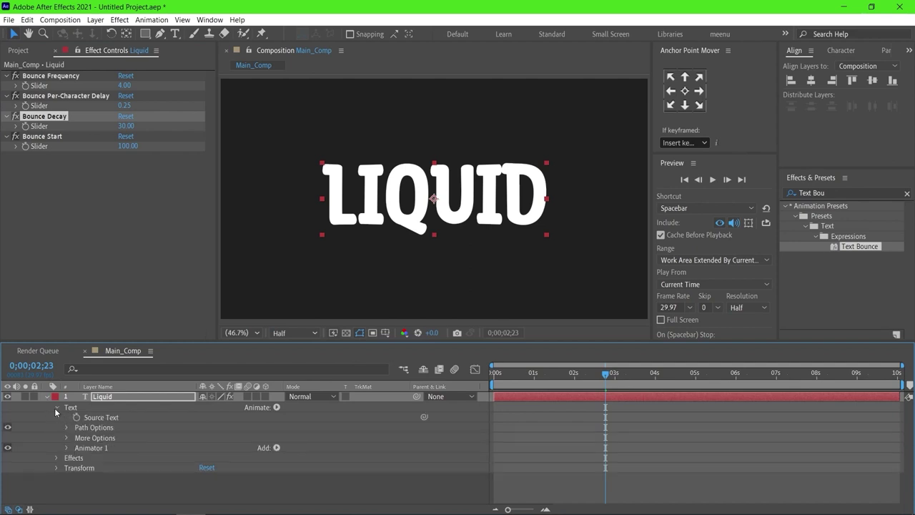
pyautogui.click(67, 448)
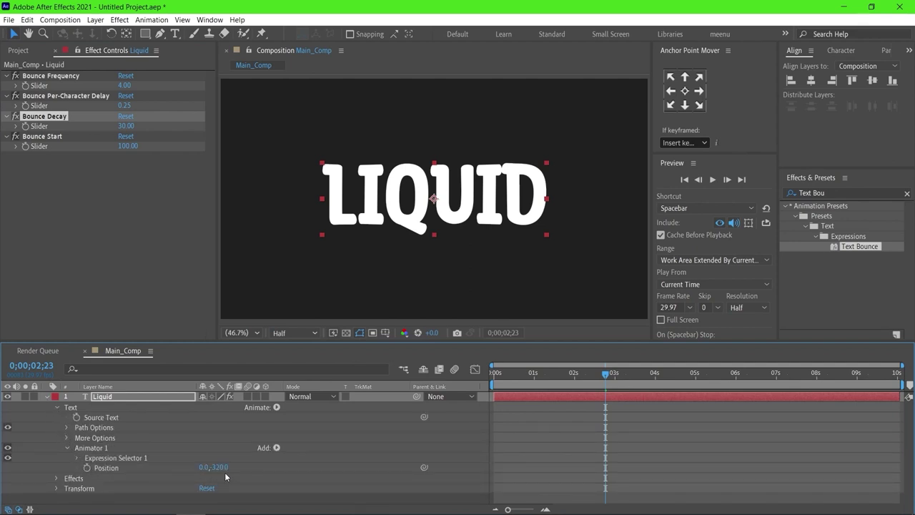
pyautogui.moveTo(517, 370); pyautogui.dragTo(493, 371)
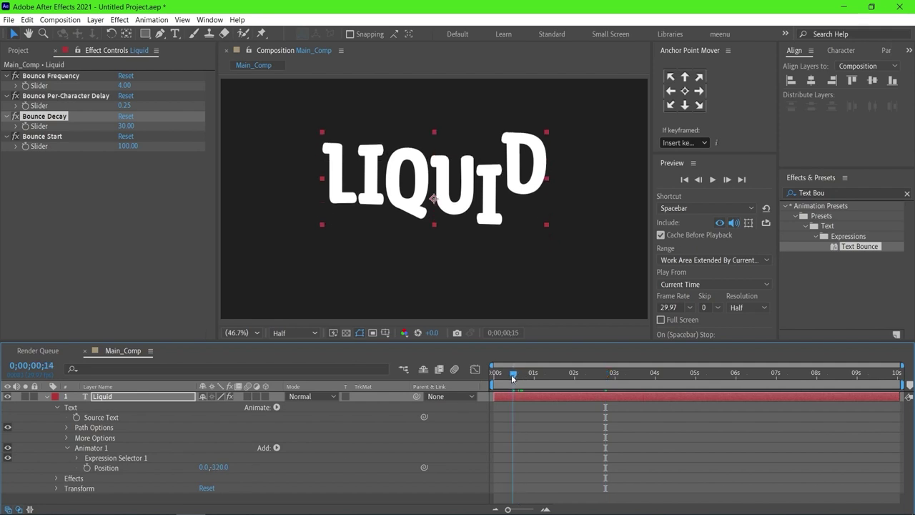
pyautogui.moveTo(218, 469); pyautogui.dragTo(69, 396)
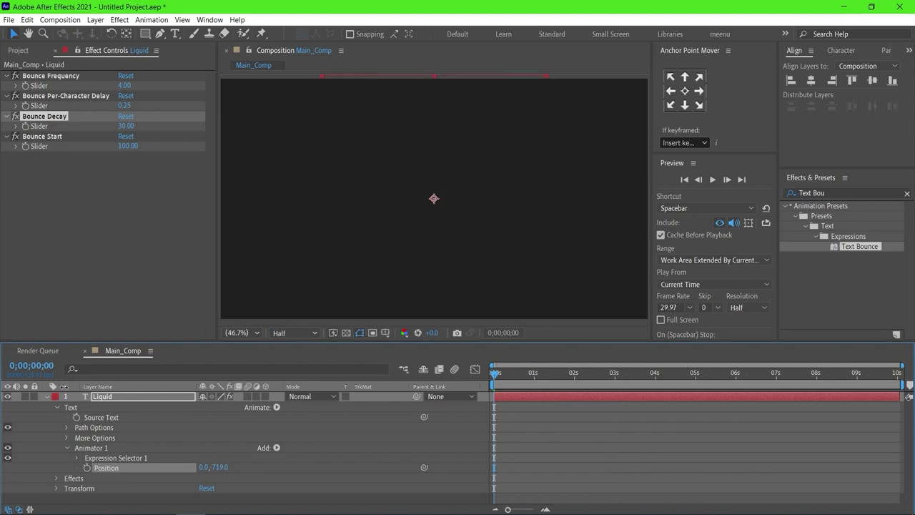
pyautogui.moveTo(64, 390); pyautogui.dragTo(62, 391)
pyautogui.press('space')
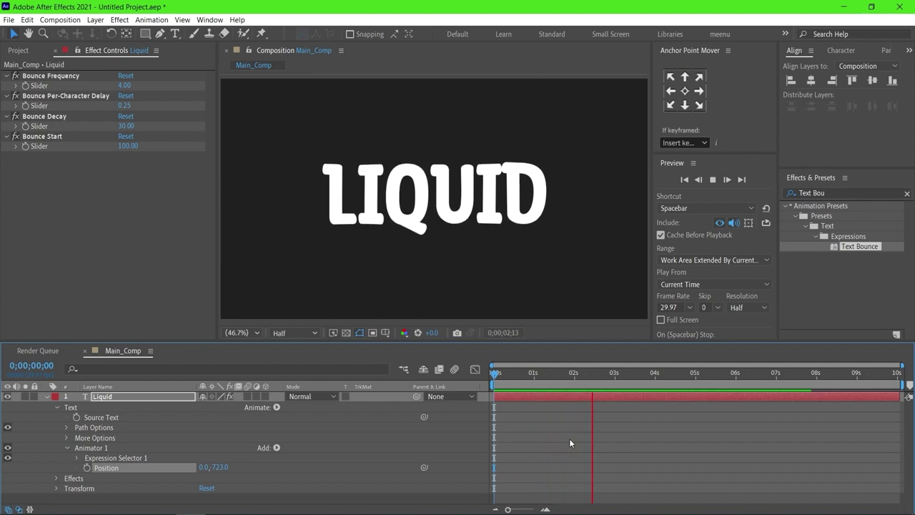
pyautogui.press('space')
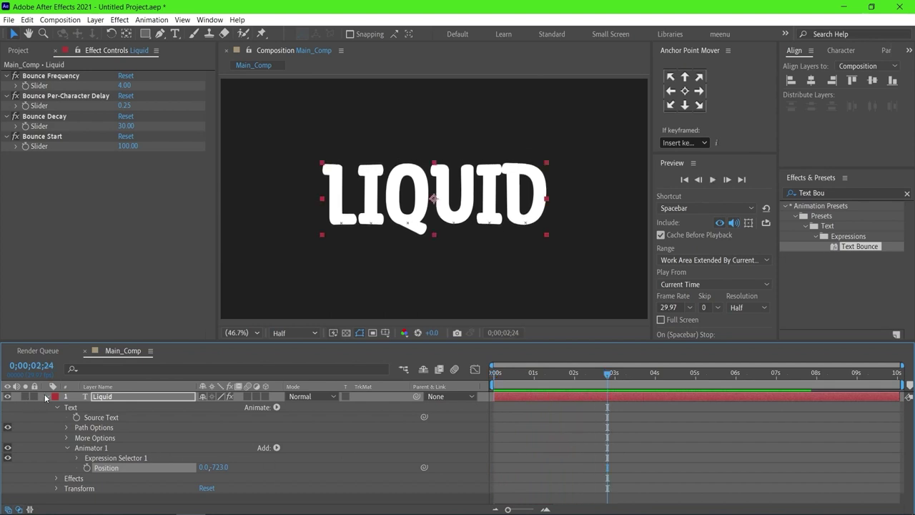
# Pre-compose the Liquid text layer into a composition named Text_Holder
pyautogui.click(47, 396)
pyautogui.rightClick(112, 398)
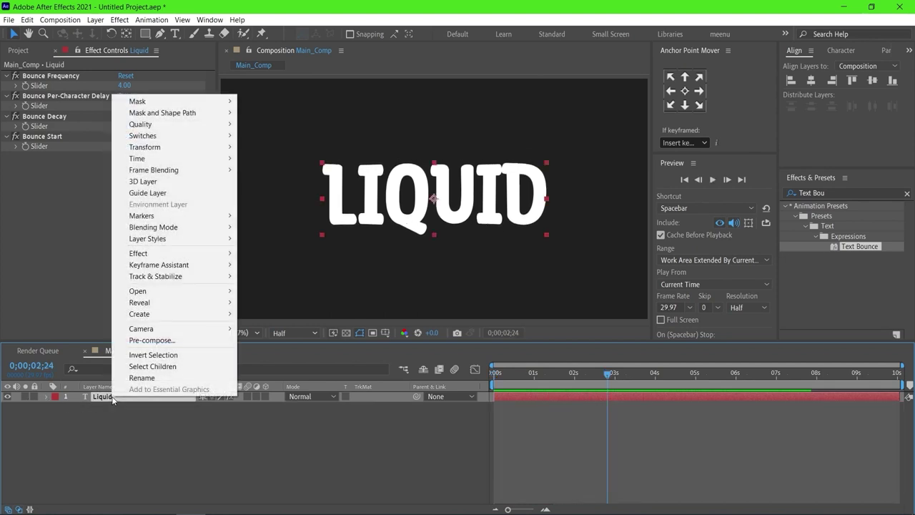
pyautogui.click(152, 340)
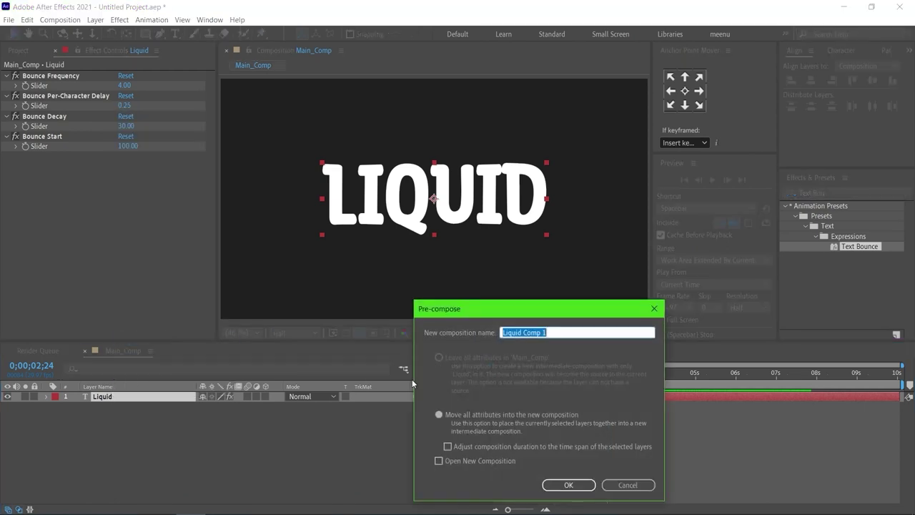
pyautogui.write('Text_Holder')
pyautogui.press('Return')
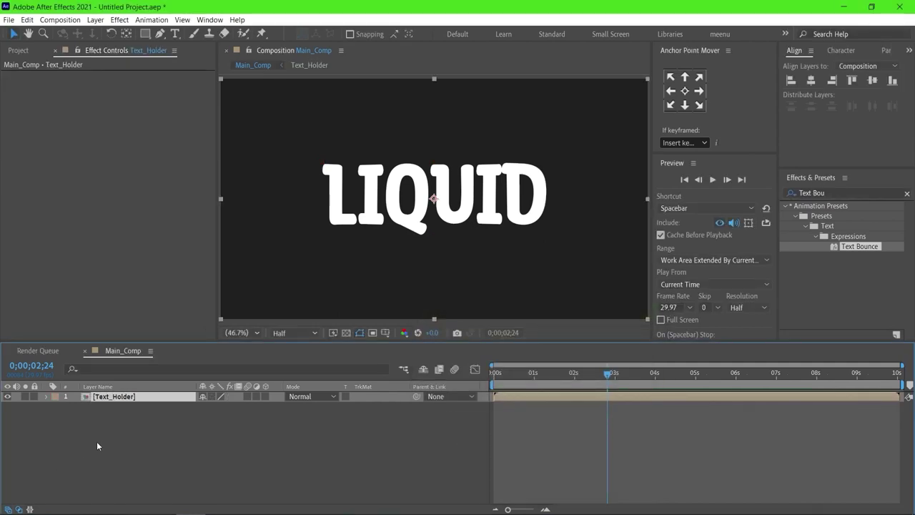
# Add a shape layer and draw a blue rectangle over the lower half of the frame
pyautogui.rightClick(97, 443)
pyautogui.moveTo(215, 317)
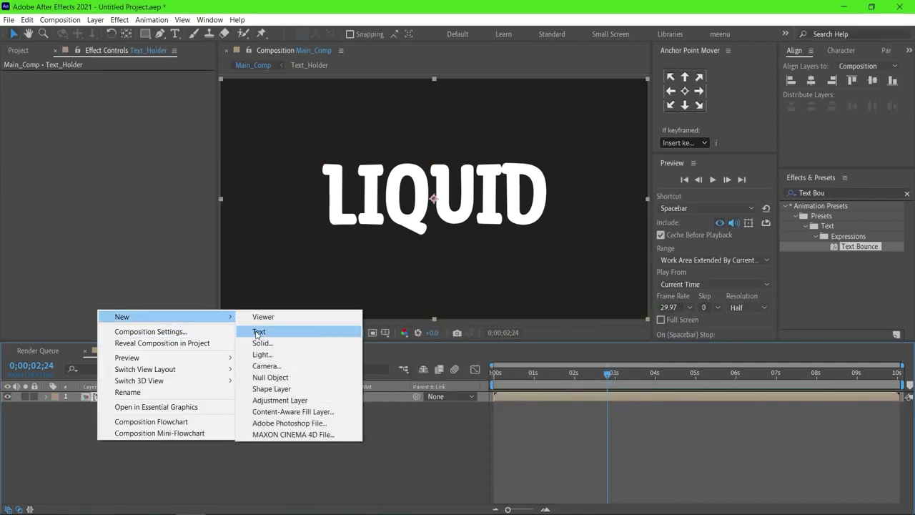
pyautogui.click(271, 389)
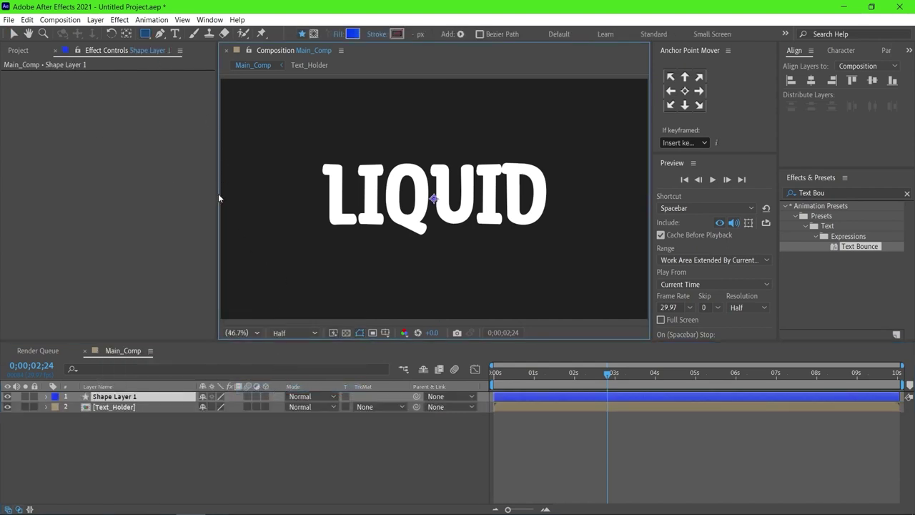
pyautogui.moveTo(221, 195); pyautogui.dragTo(648, 332)
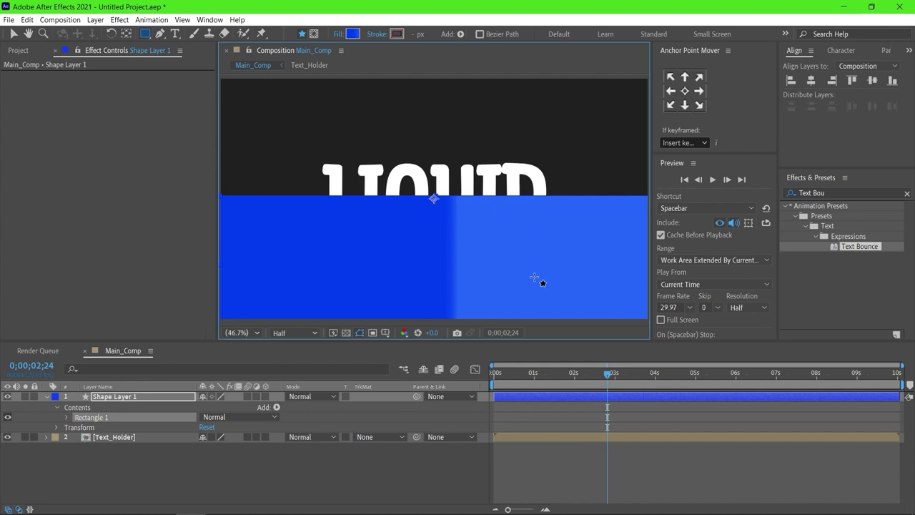
# Pre-compose Shape Layer 1 into a composition named Wave_Front and open it
pyautogui.click(139, 399)
pyautogui.rightClick(140, 400)
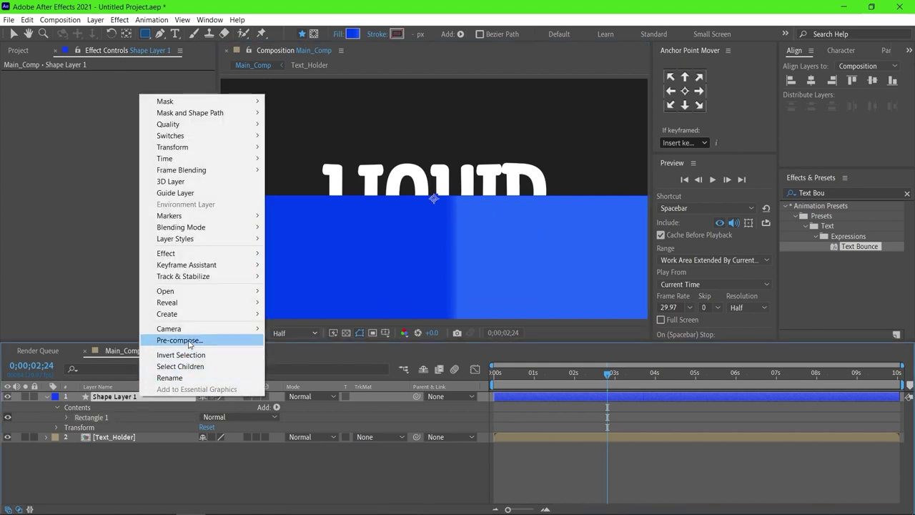
pyautogui.click(189, 341)
pyautogui.write('wave')
pyautogui.hotkey('ctrl', 'a')
pyautogui.write('Wa')
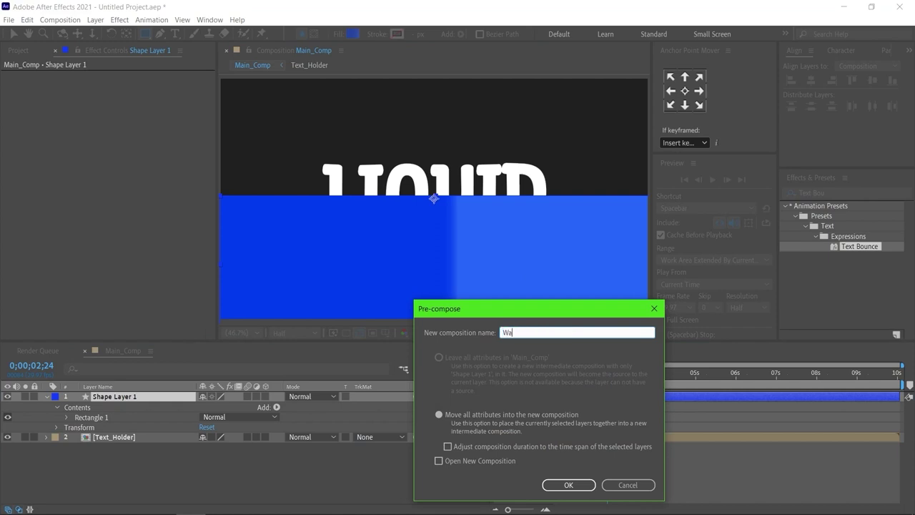
pyautogui.write('ve_Front')
pyautogui.press('Return')
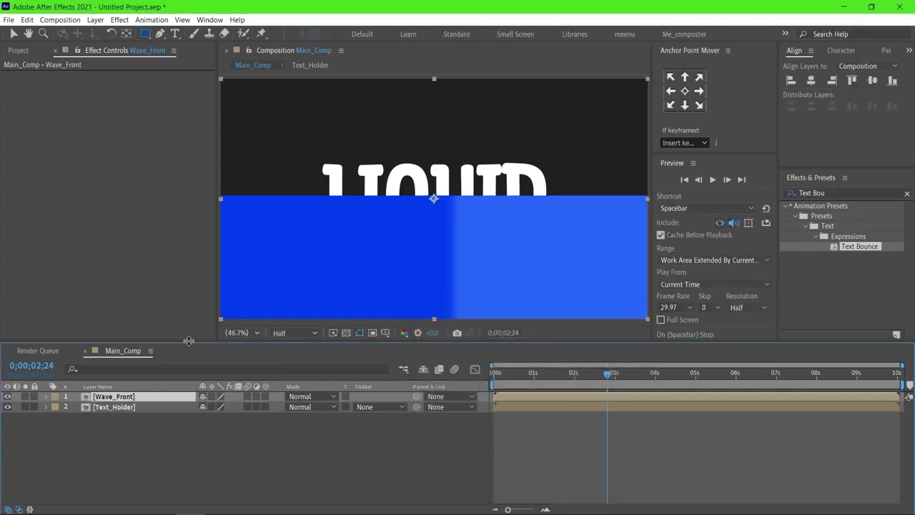
pyautogui.doubleClick(129, 396)
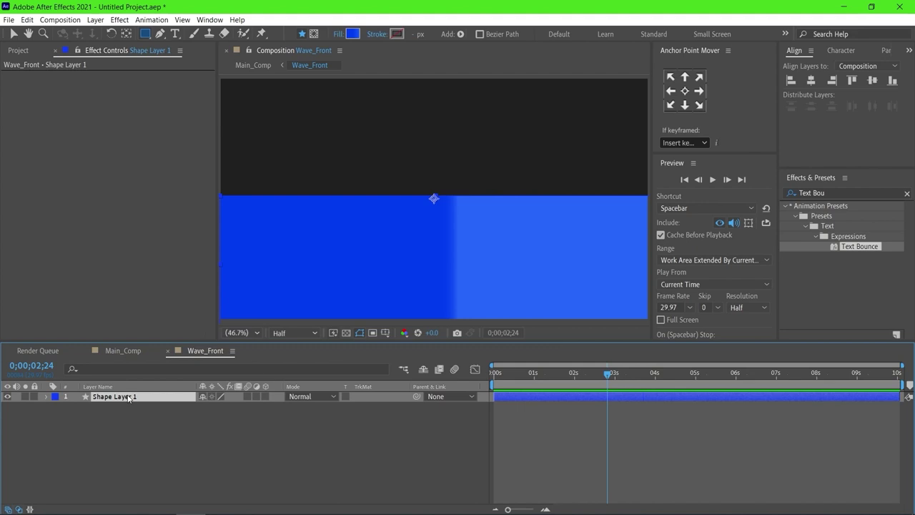
# Set the rectangle's gradient stops to 0396FD and 03E3FF, shifting the midpoint toward cyan
pyautogui.click(352, 35)
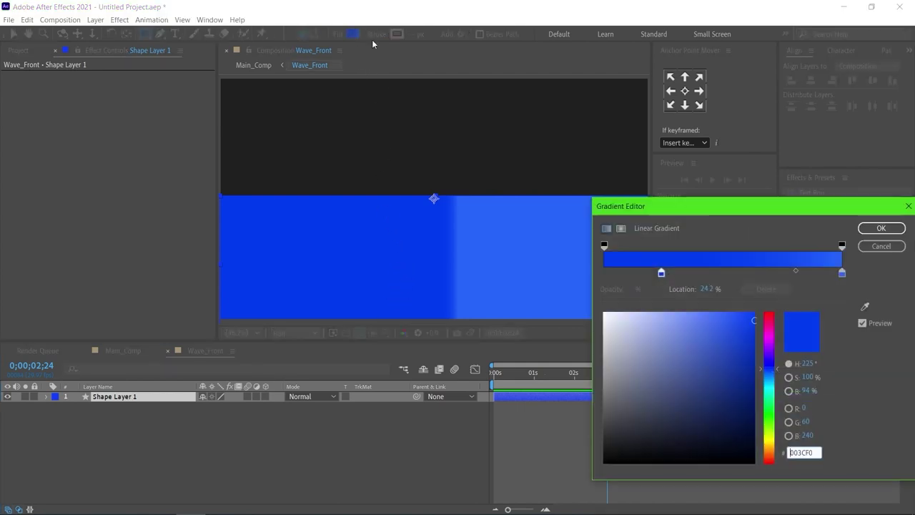
pyautogui.click(842, 274)
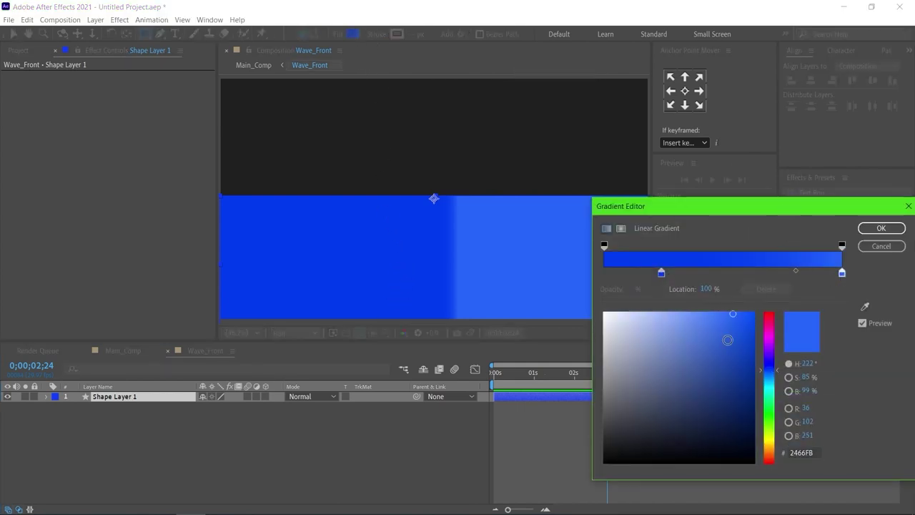
pyautogui.click(769, 385)
pyautogui.moveTo(740, 326); pyautogui.dragTo(753, 312)
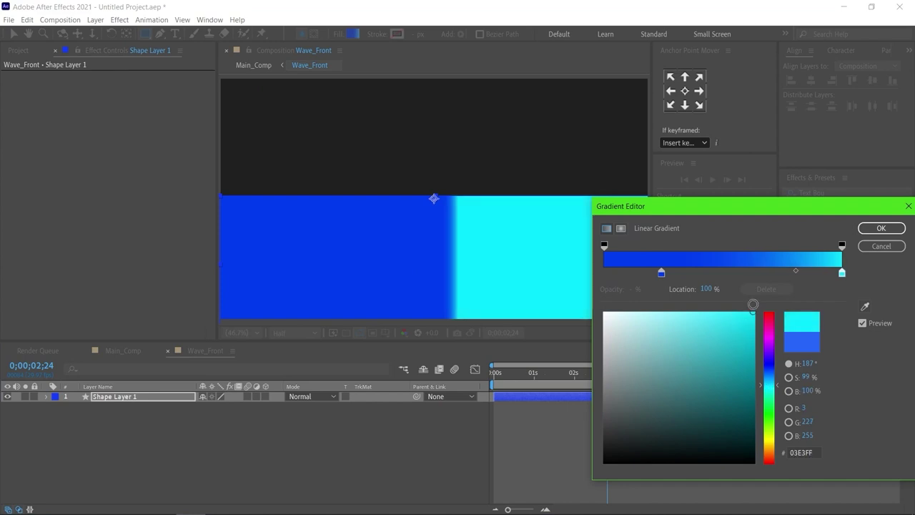
pyautogui.click(662, 273)
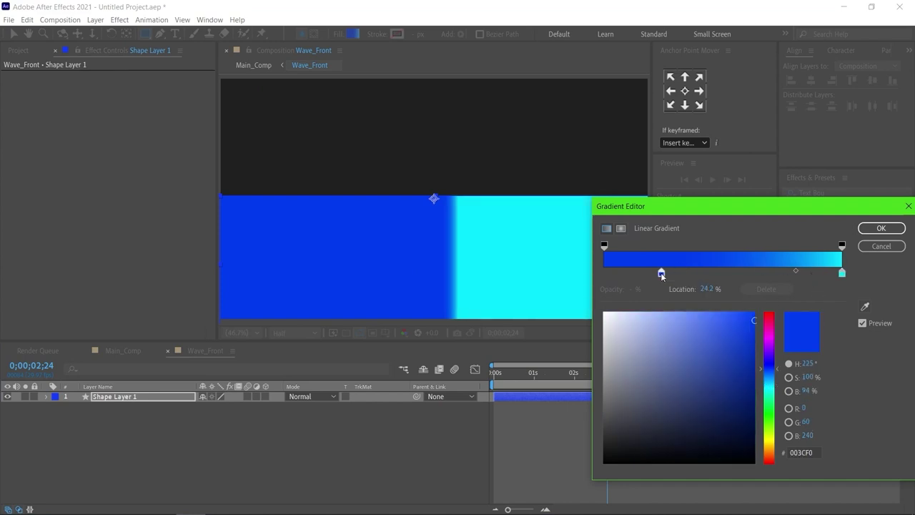
pyautogui.click(770, 377)
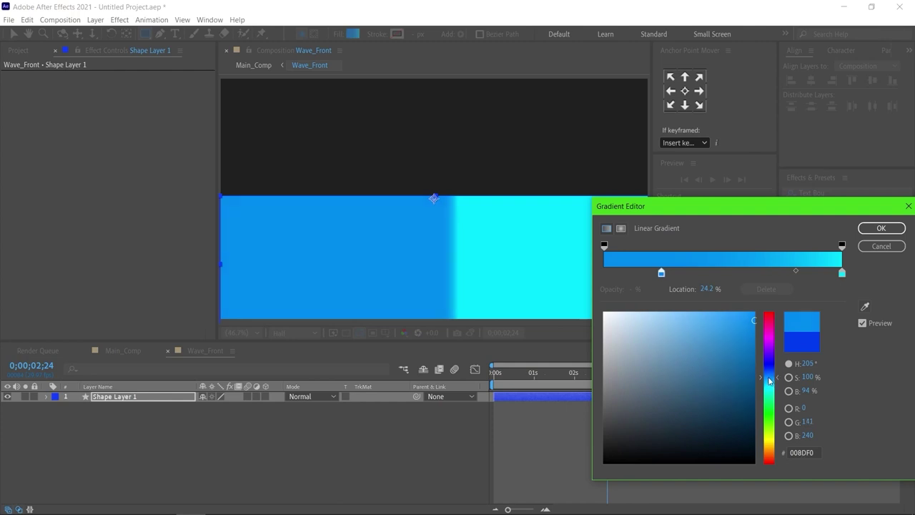
pyautogui.moveTo(738, 327); pyautogui.dragTo(753, 312)
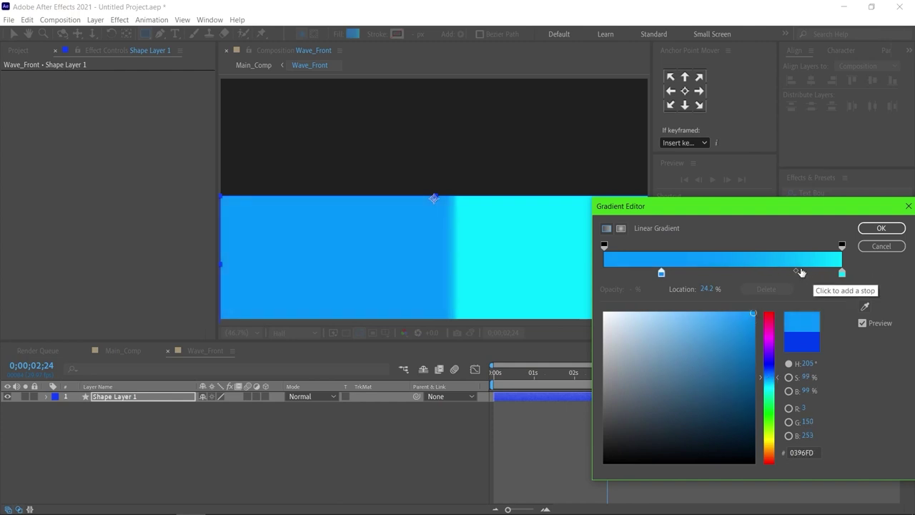
pyautogui.moveTo(796, 271); pyautogui.dragTo(828, 272)
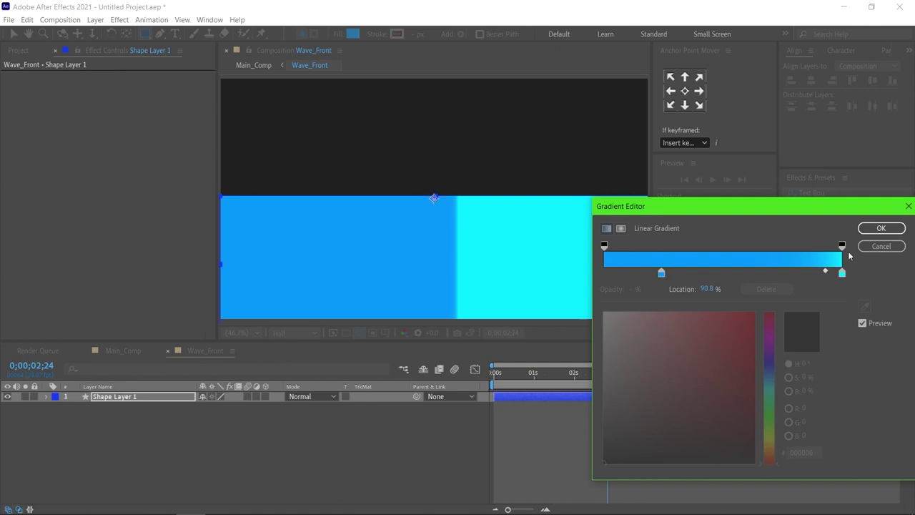
pyautogui.click(881, 228)
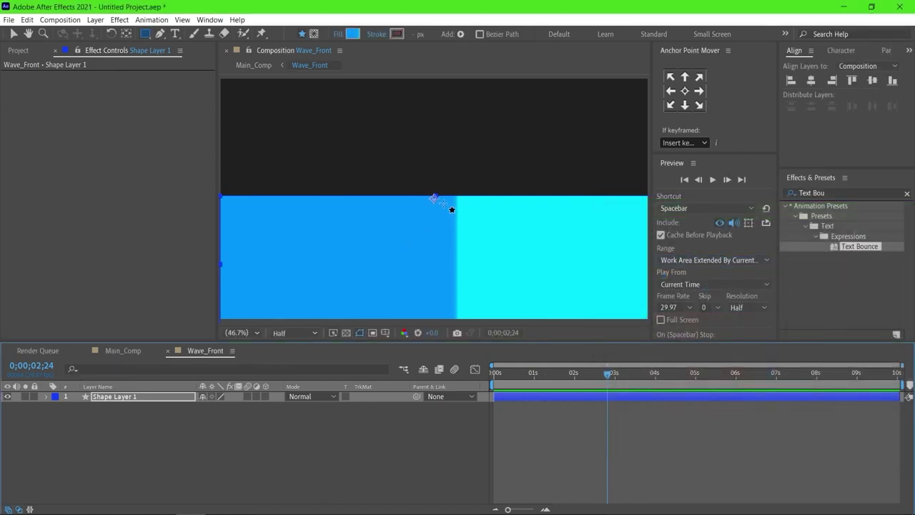
# Drag the gradient handles so cyan sits at the top edge and blue at the bottom
pyautogui.click(461, 263)
pyautogui.press('v')
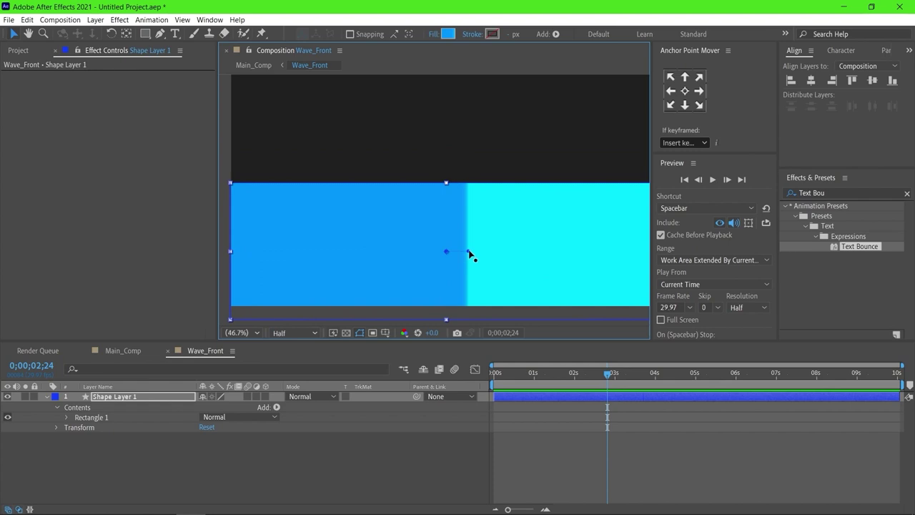
pyautogui.moveTo(468, 252); pyautogui.dragTo(446, 185)
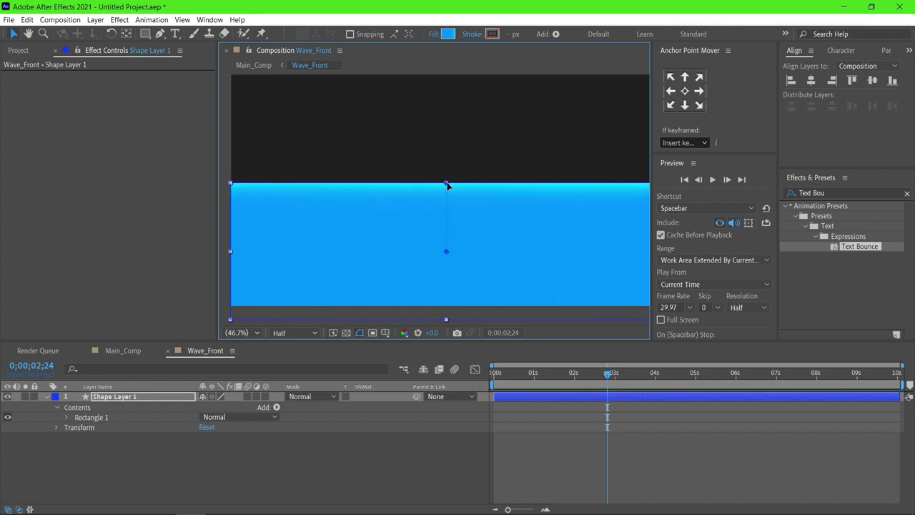
pyautogui.moveTo(446, 252); pyautogui.dragTo(447, 309)
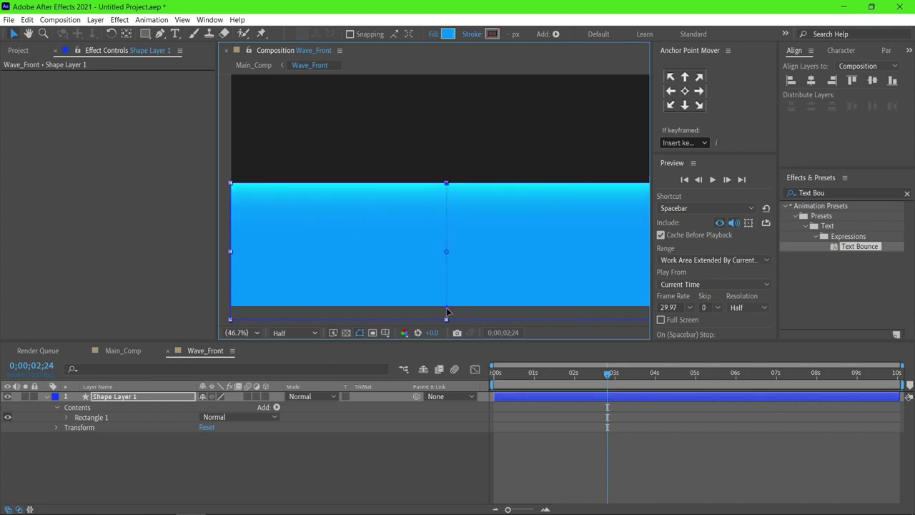
pyautogui.moveTo(446, 188); pyautogui.dragTo(445, 197)
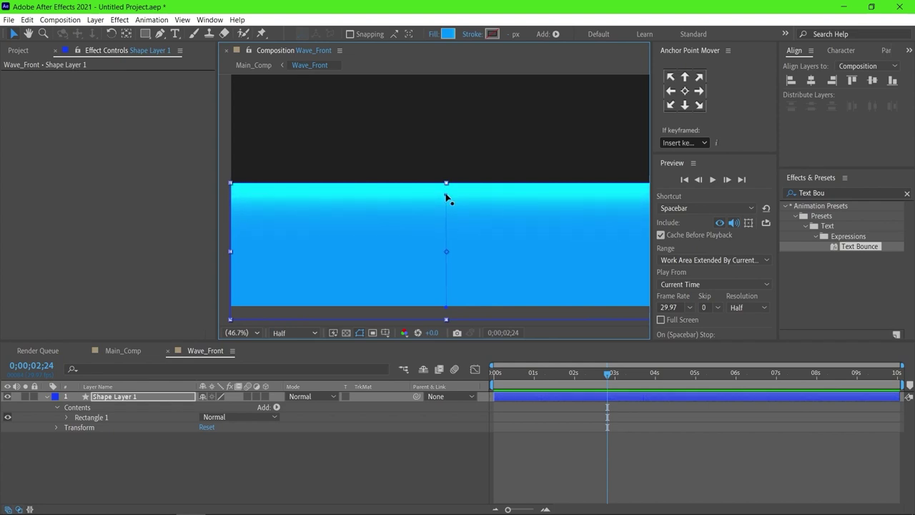
# Move the gradient's blend point toward the blue side, placing the blue stop at 21.4%
pyautogui.click(448, 34)
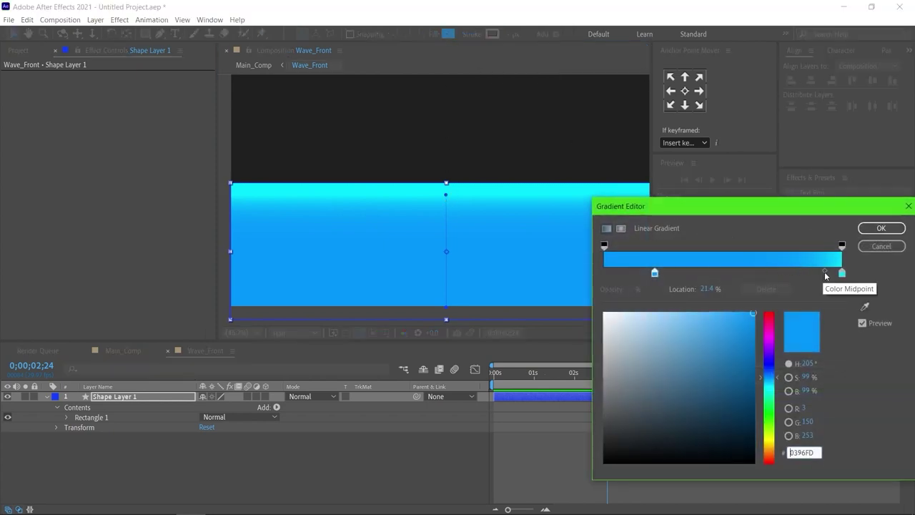
pyautogui.moveTo(825, 271); pyautogui.dragTo(802, 272)
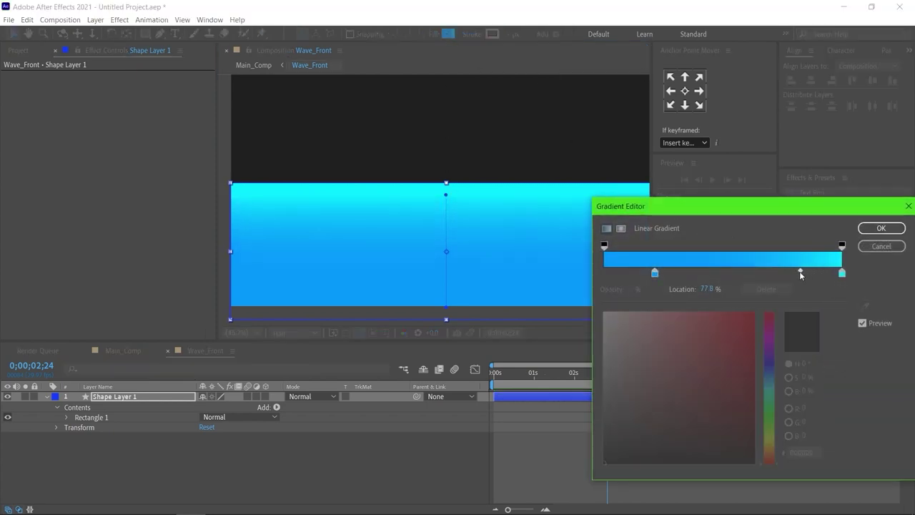
pyautogui.click(880, 229)
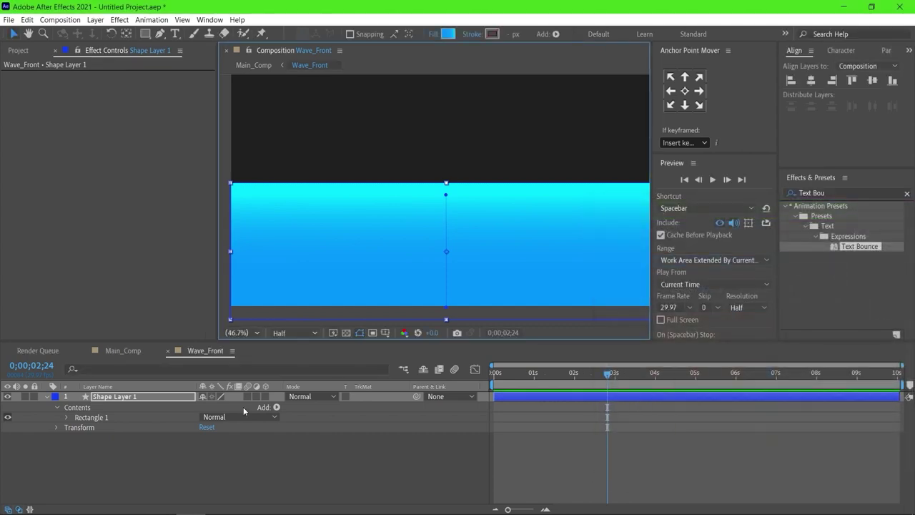
pyautogui.click(908, 194)
# Apply Wave Warp to the water layer with Pinning set to Bottom Edge
pyautogui.click(853, 193)
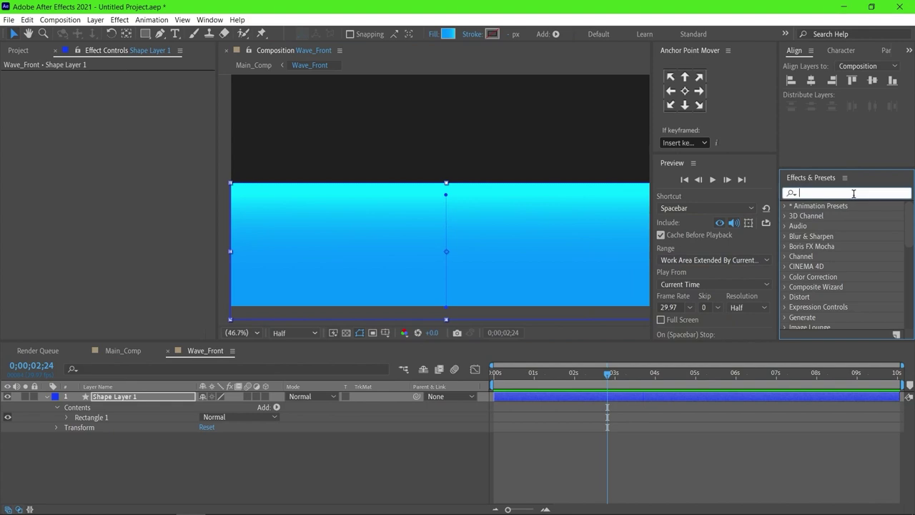
pyautogui.write('wave')
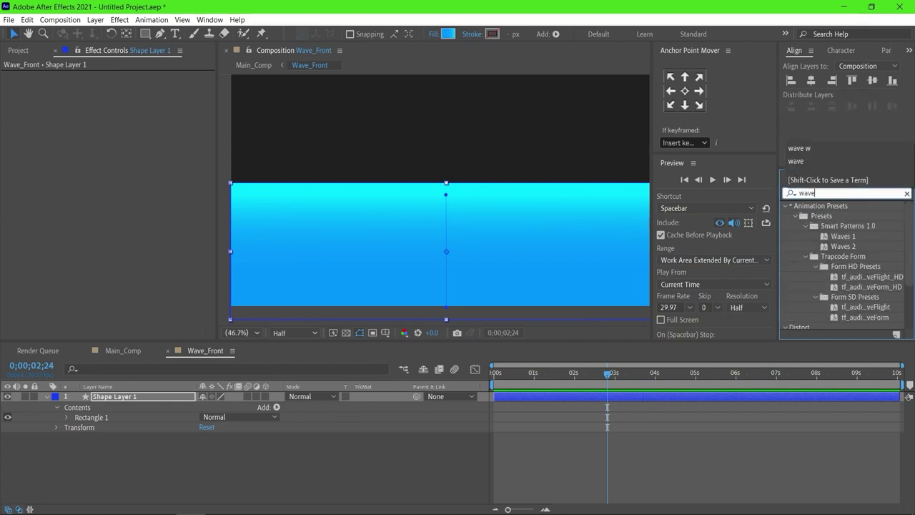
pyautogui.write(' wa')
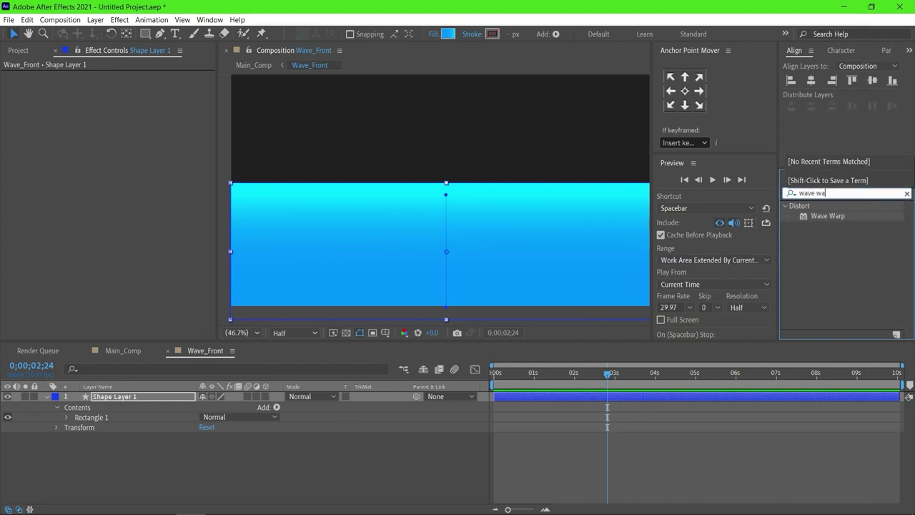
pyautogui.moveTo(822, 216); pyautogui.dragTo(736, 399)
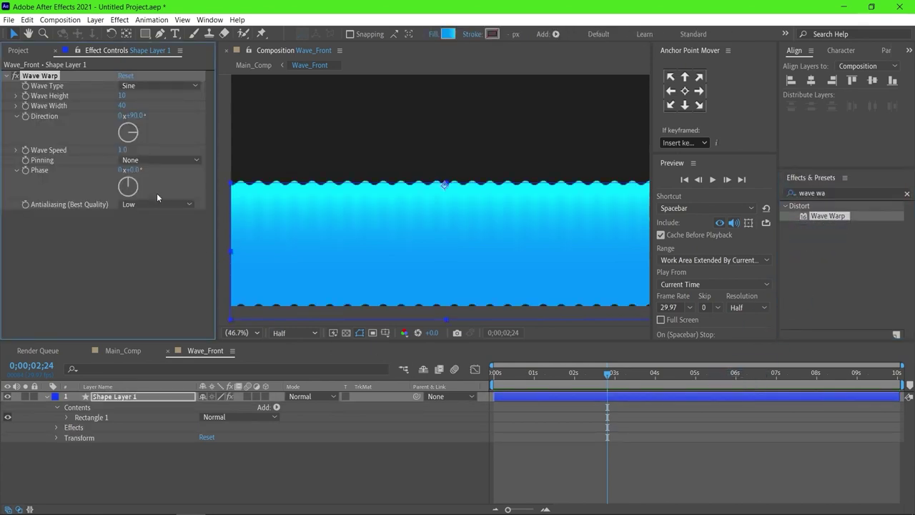
pyautogui.click(168, 162)
pyautogui.click(168, 241)
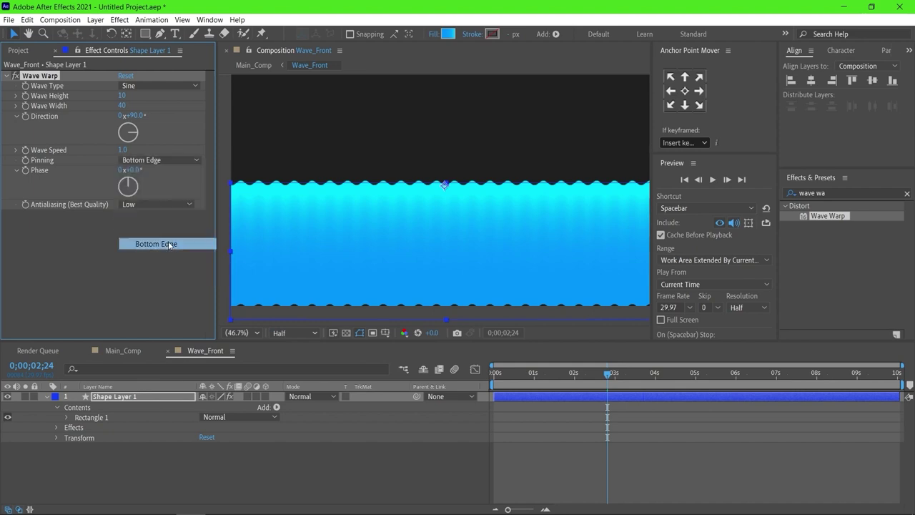
# Set Wave Width to 120 and Wave Height to 15, then preview the rippling water
pyautogui.click(122, 105)
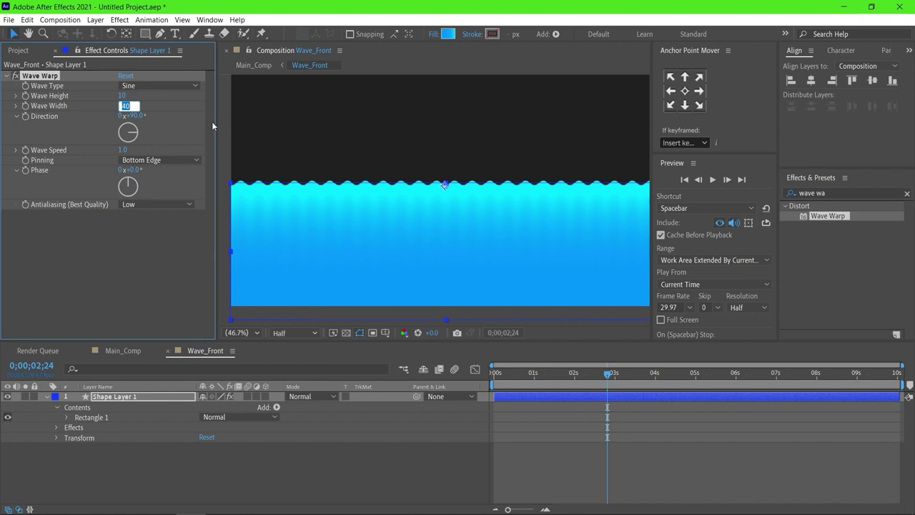
pyautogui.write('120')
pyautogui.press('Return')
pyautogui.click(123, 96)
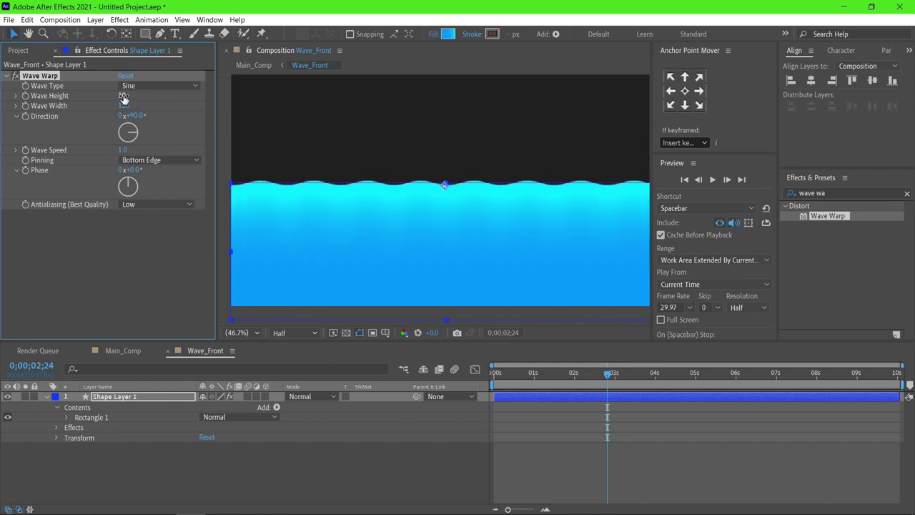
pyautogui.write('15')
pyautogui.press('Return')
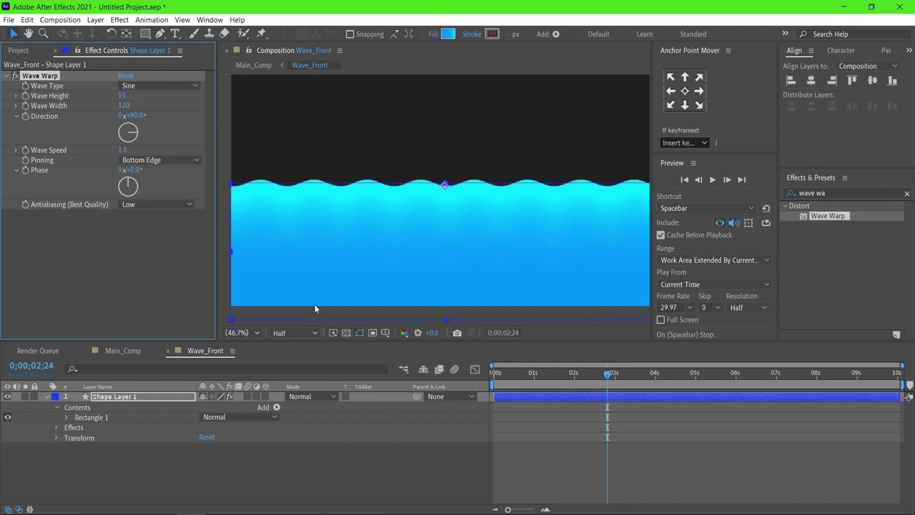
pyautogui.click(508, 376)
pyautogui.press('space')
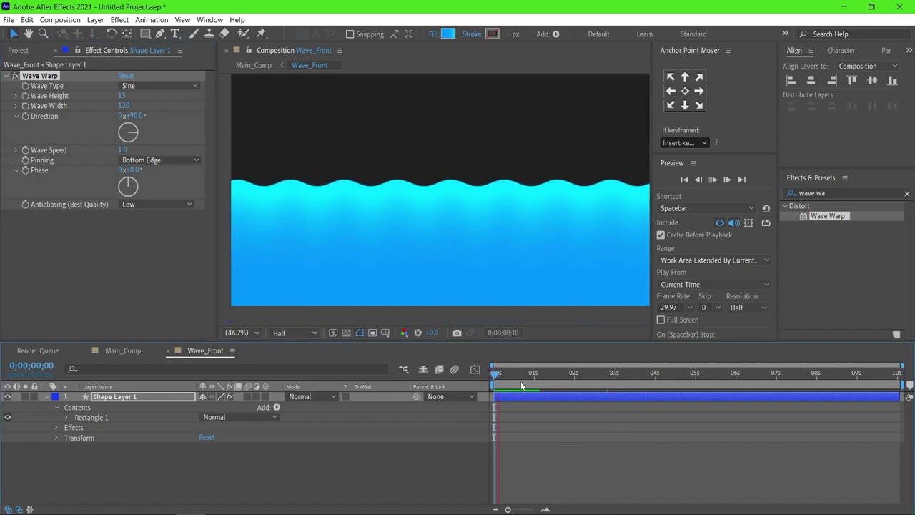
pyautogui.press('space')
pyautogui.click(843, 193)
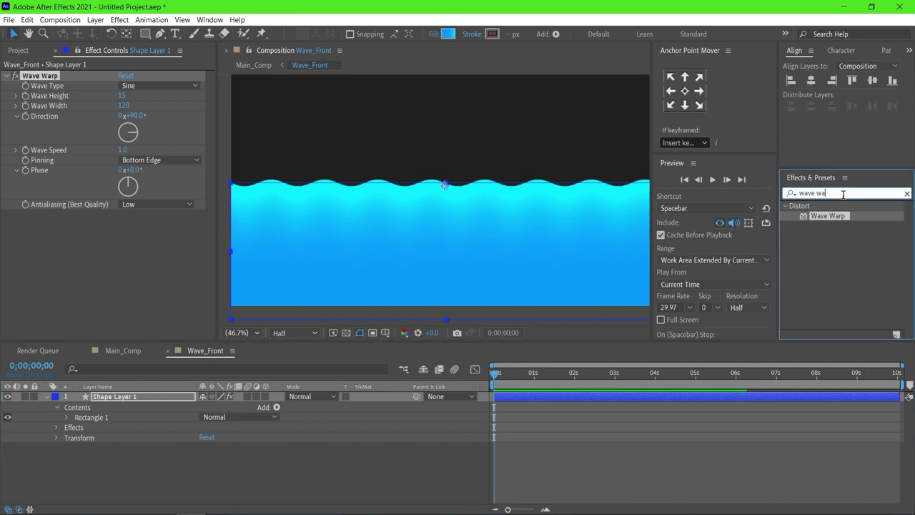
# Add the Turbulent Displace effect to the water layer
pyautogui.write('turb')
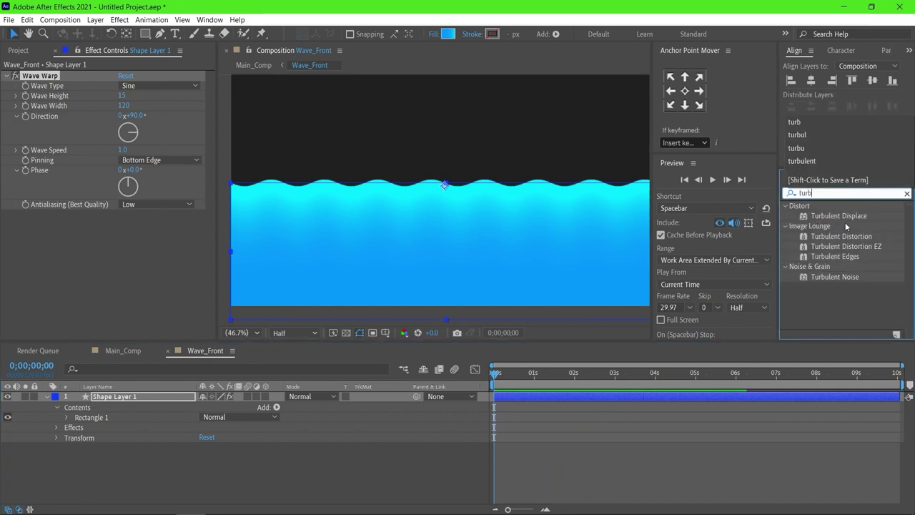
pyautogui.click(848, 219)
pyautogui.moveTo(839, 216); pyautogui.dragTo(642, 396)
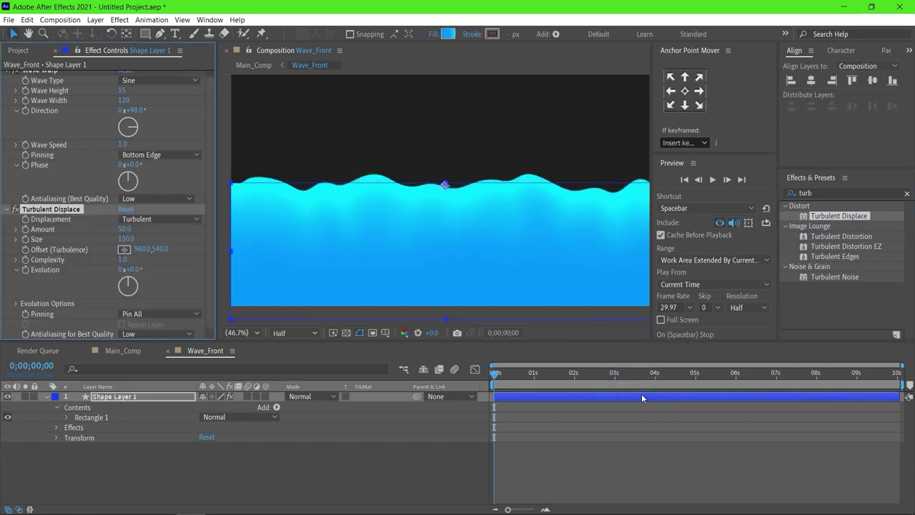
# Set the turbulence Size to 40 and Amount to 30, then preview the waves
pyautogui.click(125, 239)
pyautogui.write('40')
pyautogui.press('Return')
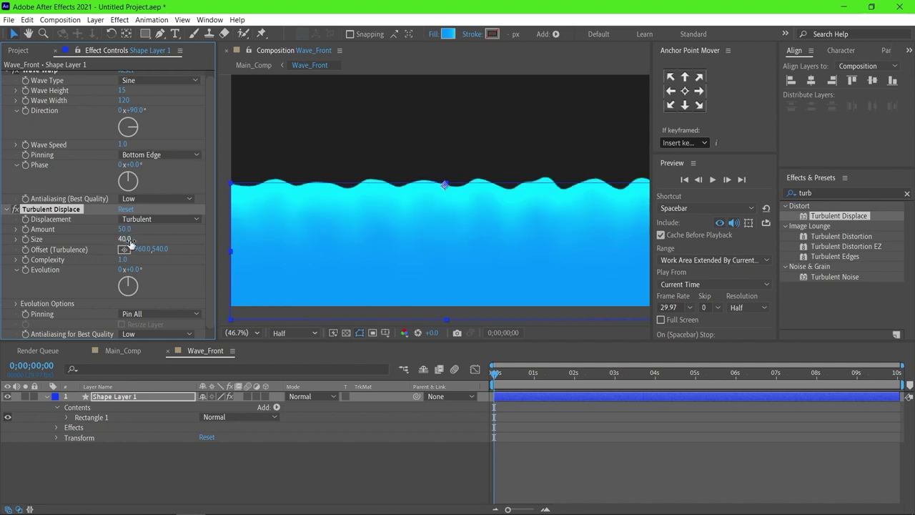
pyautogui.click(125, 229)
pyautogui.write('30')
pyautogui.press('Return')
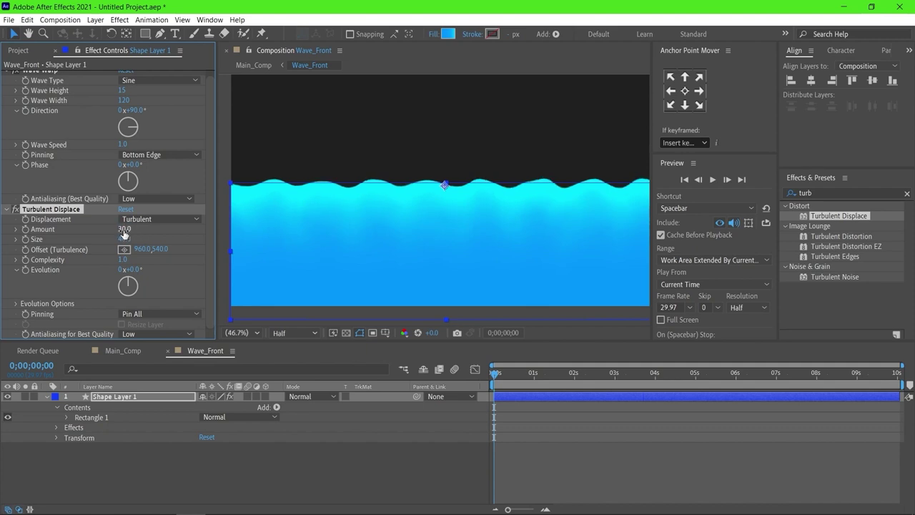
pyautogui.press('space')
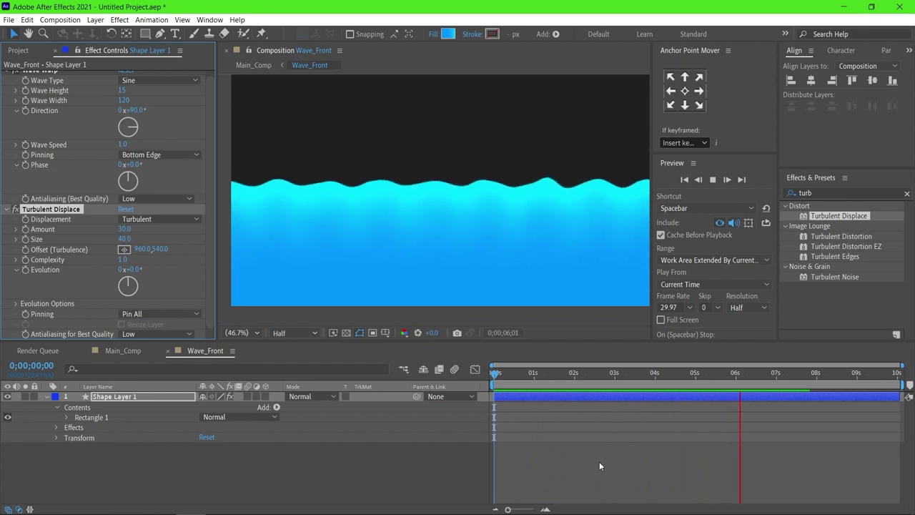
pyautogui.press('space')
# Raise the turbulence Size to 50, slow Wave Speed to 0.6, and preview from the start
pyautogui.click(125, 239)
pyautogui.write('50')
pyautogui.press('Return')
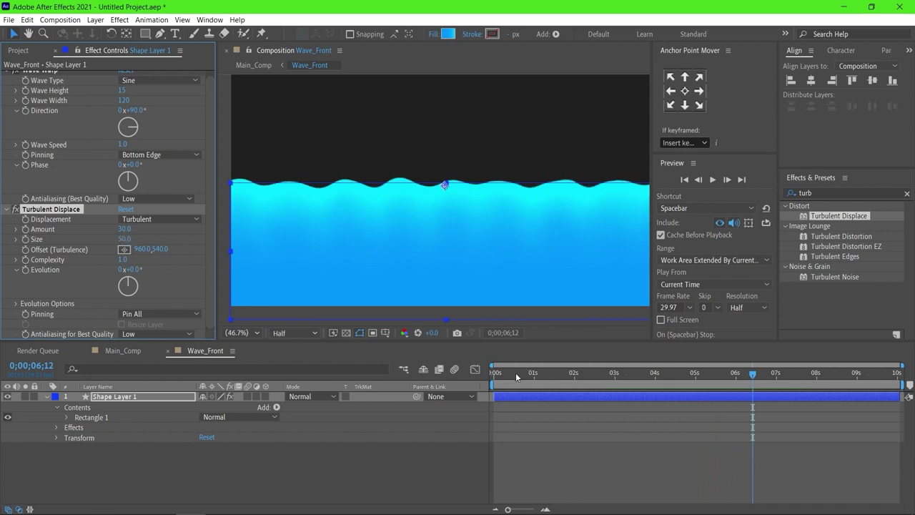
pyautogui.click(123, 145)
pyautogui.write('.6')
pyautogui.press('Return')
pyautogui.moveTo(519, 370); pyautogui.dragTo(493, 372)
pyautogui.press('space')
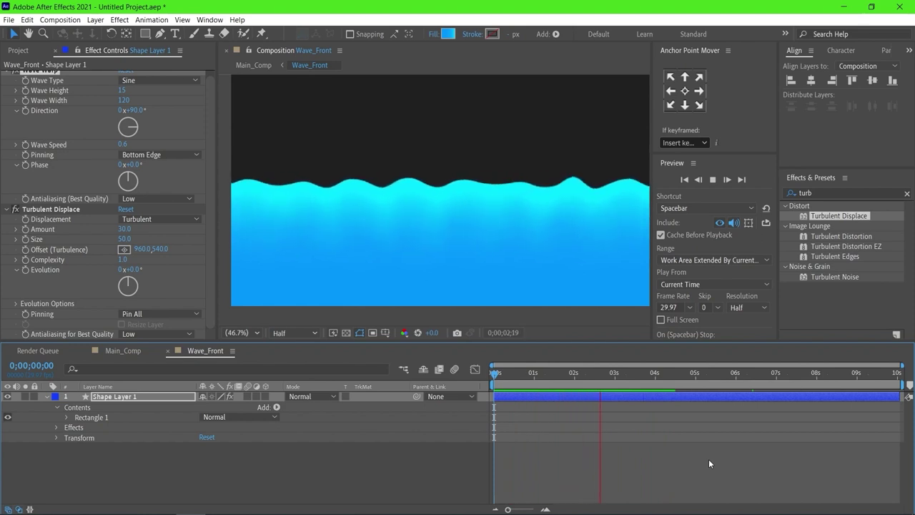
pyautogui.press('space')
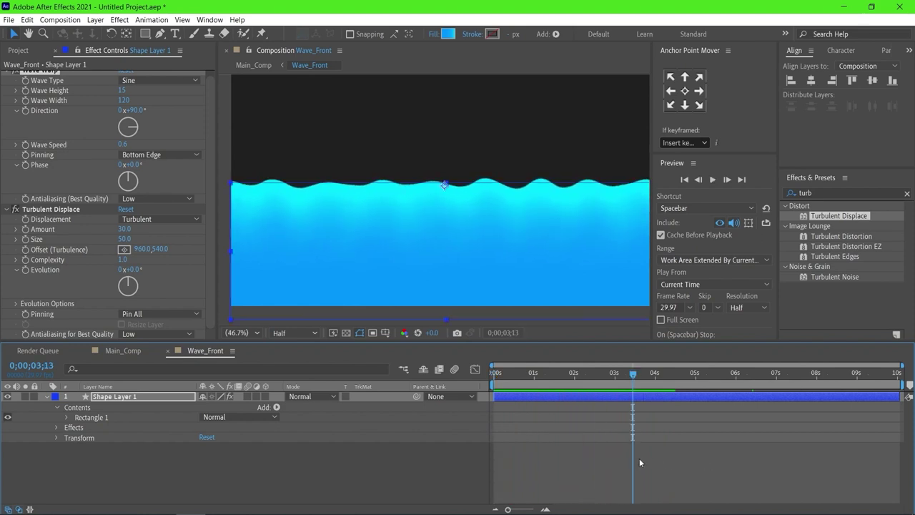
pyautogui.click(254, 65)
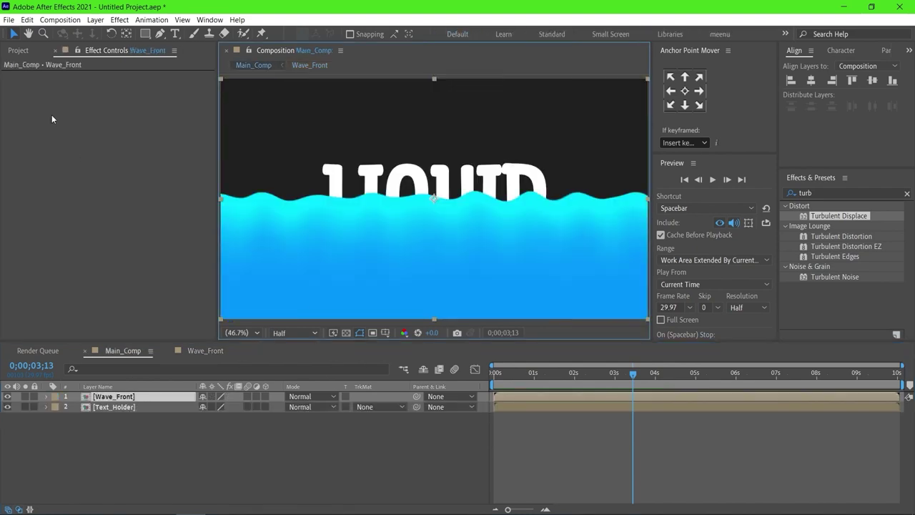
# Duplicate Wave_Front with Ctrl+D, rename the copy 'Wave_Back', and open it
pyautogui.click(15, 51)
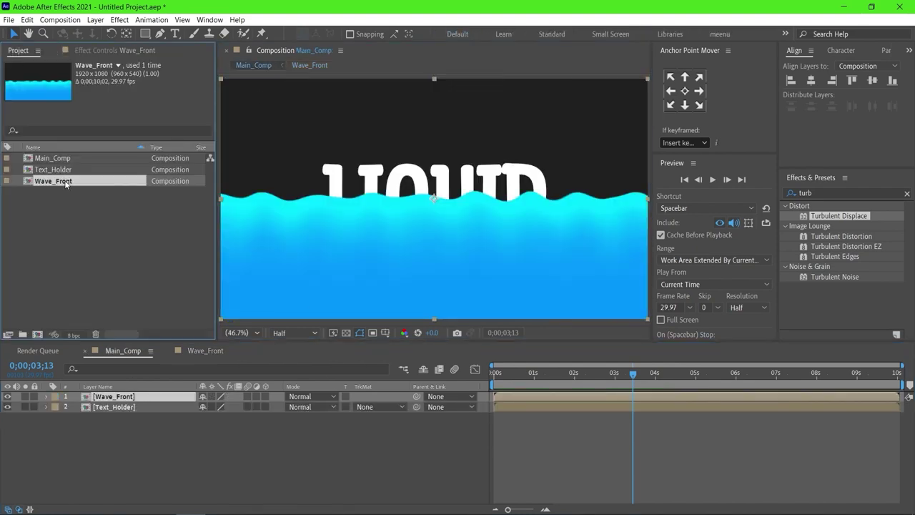
pyautogui.hotkey('ctrl', 'd')
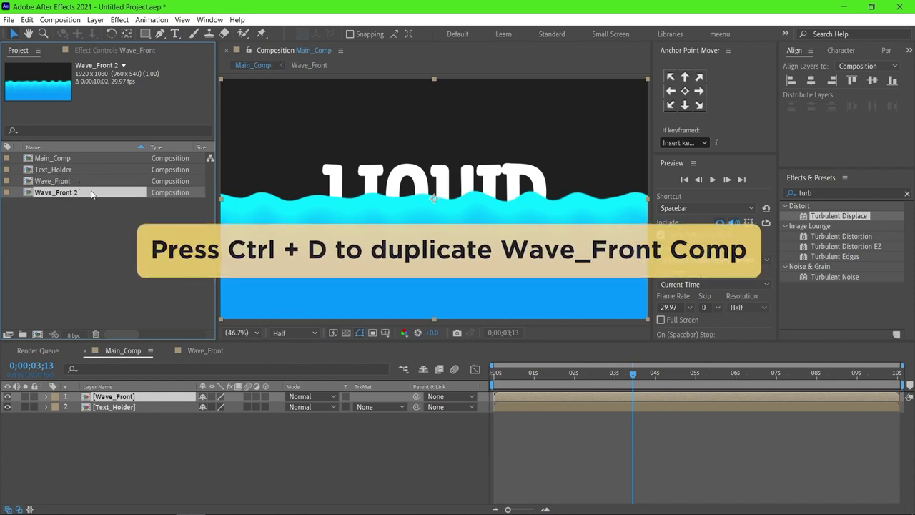
pyautogui.press('Return')
pyautogui.click(92, 191)
pyautogui.press('BackSpace')
pyautogui.press('BackSpace')
pyautogui.write('Ba')
pyautogui.press('Return')
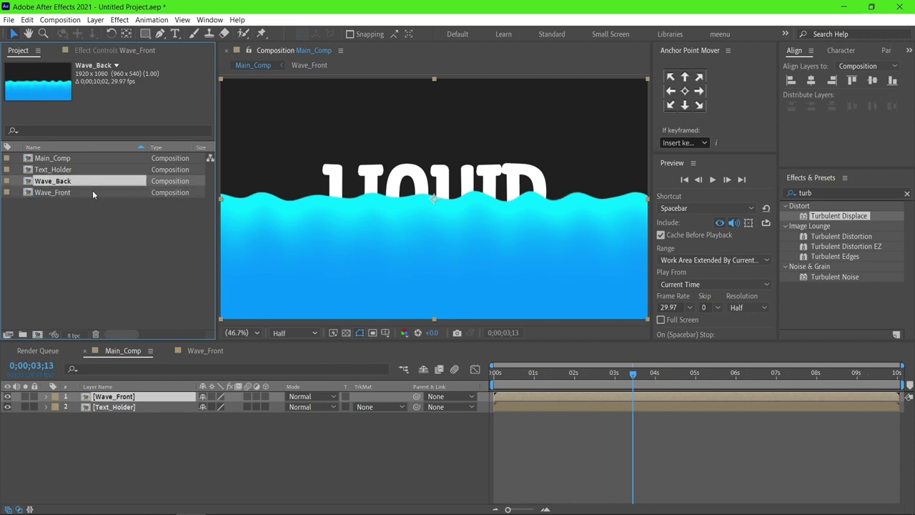
pyautogui.doubleClick(74, 182)
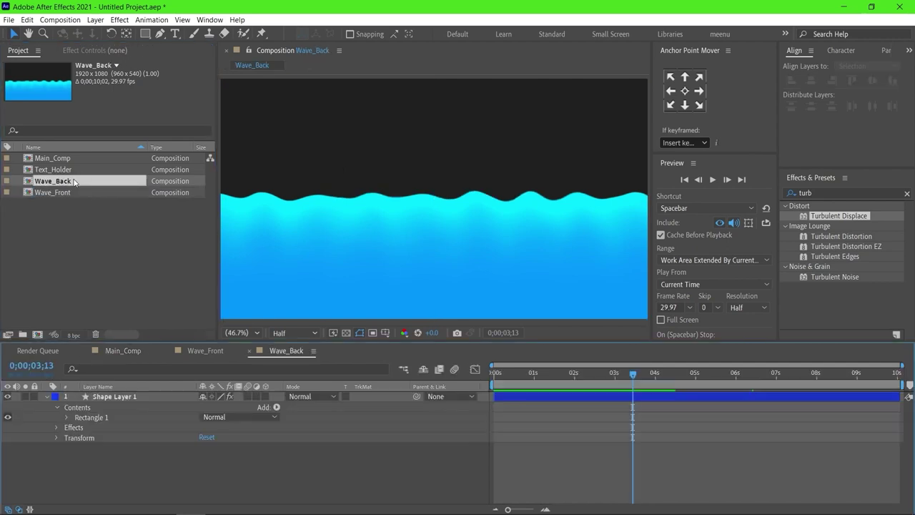
# Set the wave layer's Wave Warp to Width 100, Height 10 and Speed 0.4
pyautogui.click(119, 401)
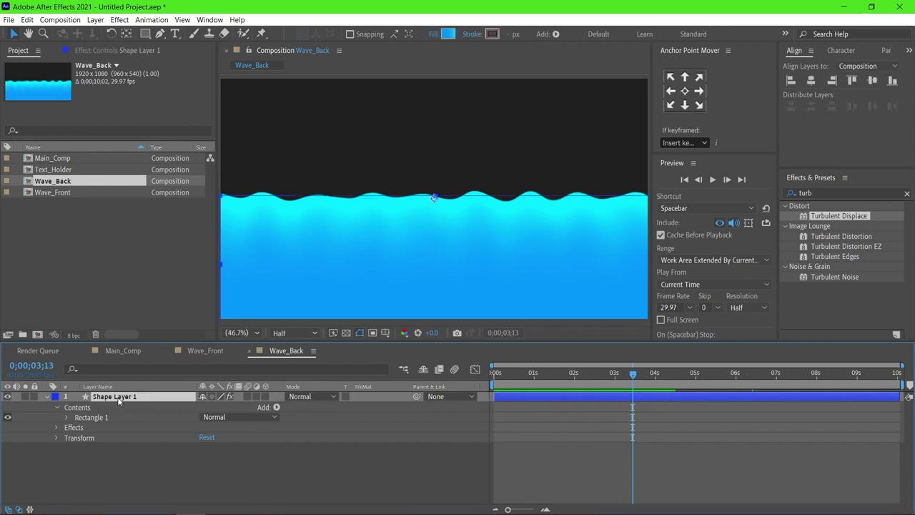
pyautogui.click(445, 248)
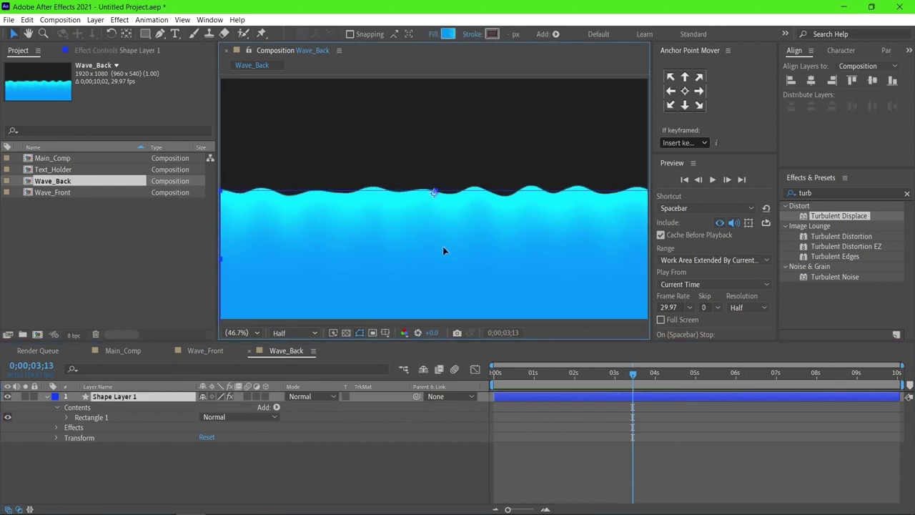
pyautogui.click(137, 402)
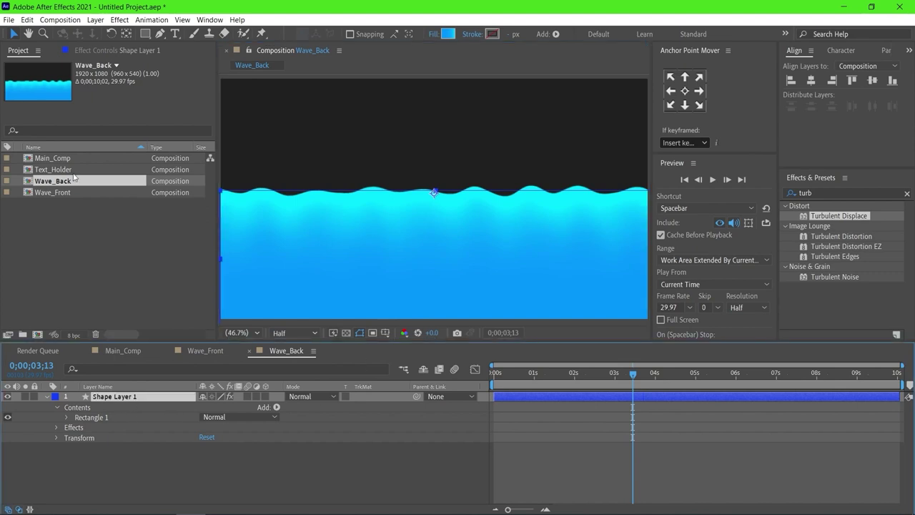
pyautogui.click(117, 51)
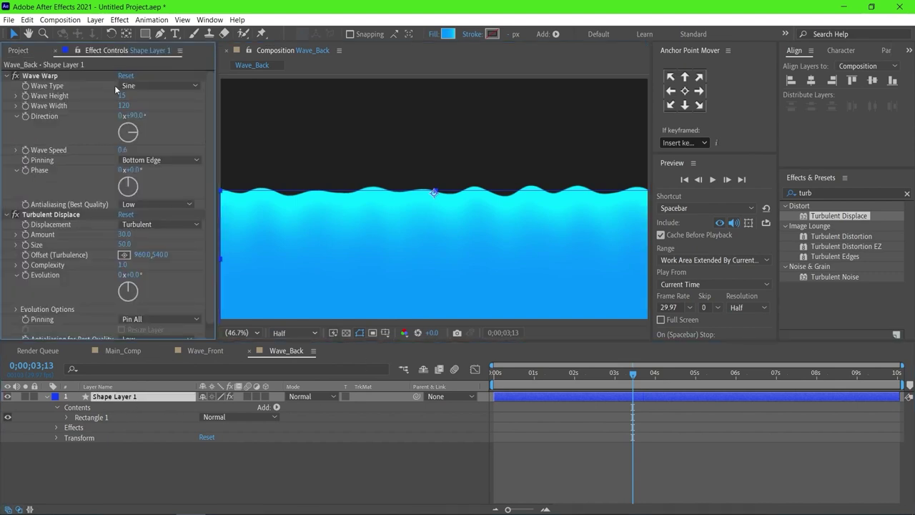
pyautogui.click(126, 106)
pyautogui.write('1')
pyautogui.press('Return')
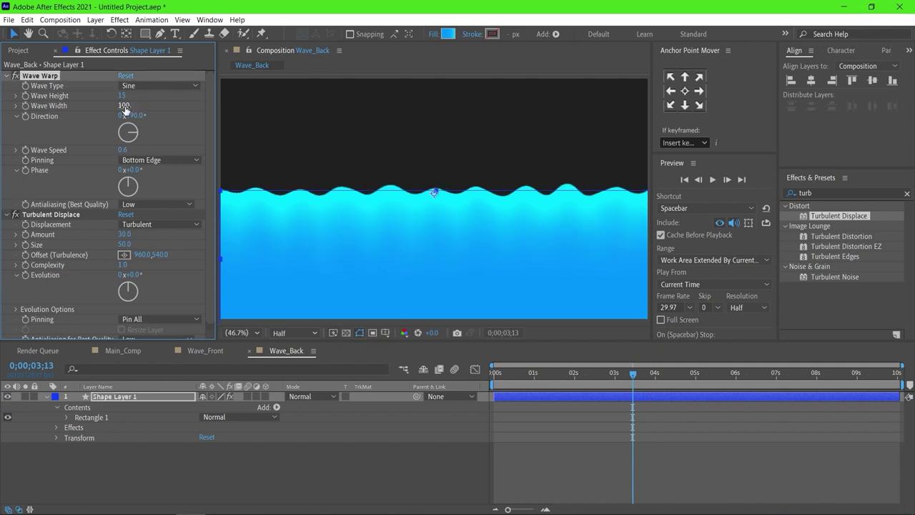
pyautogui.click(122, 95)
pyautogui.write('10')
pyautogui.press('Return')
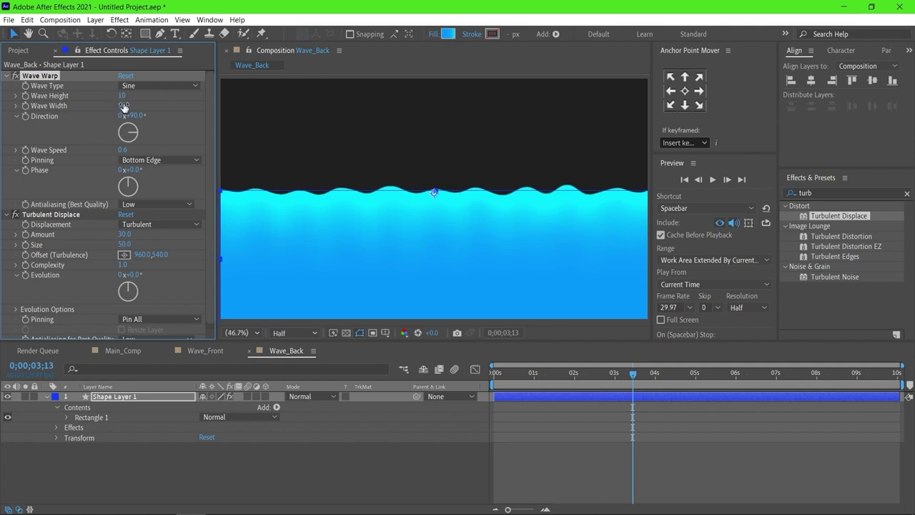
pyautogui.click(123, 150)
pyautogui.write('0.4')
pyautogui.press('Return')
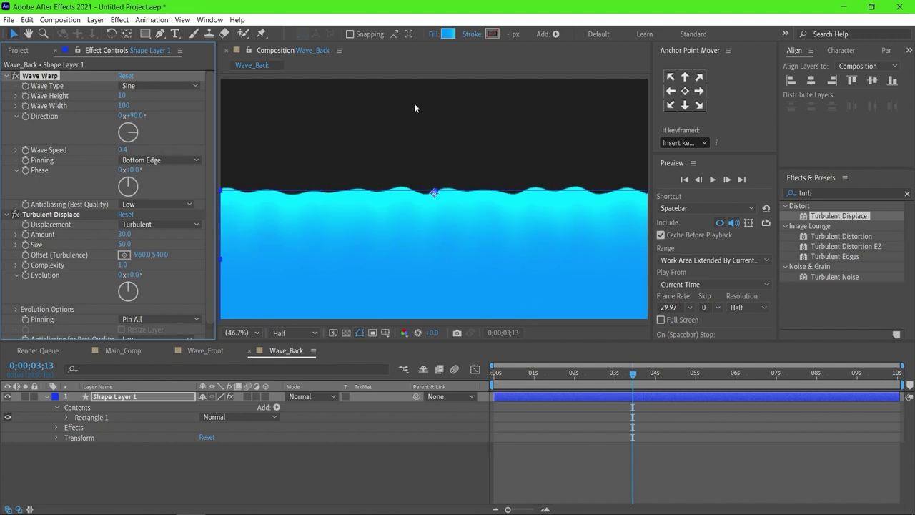
# Change both gradient fill colour stops of the wave to deeper blues
pyautogui.click(448, 33)
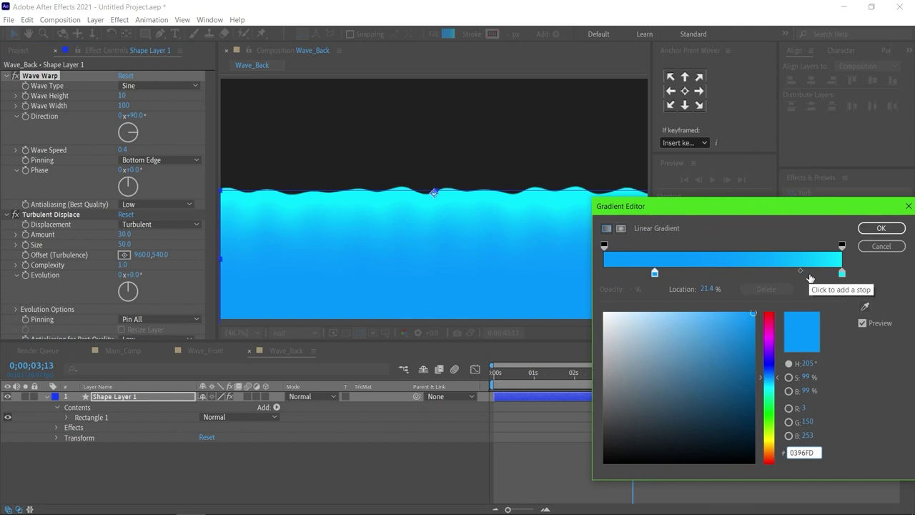
pyautogui.click(842, 274)
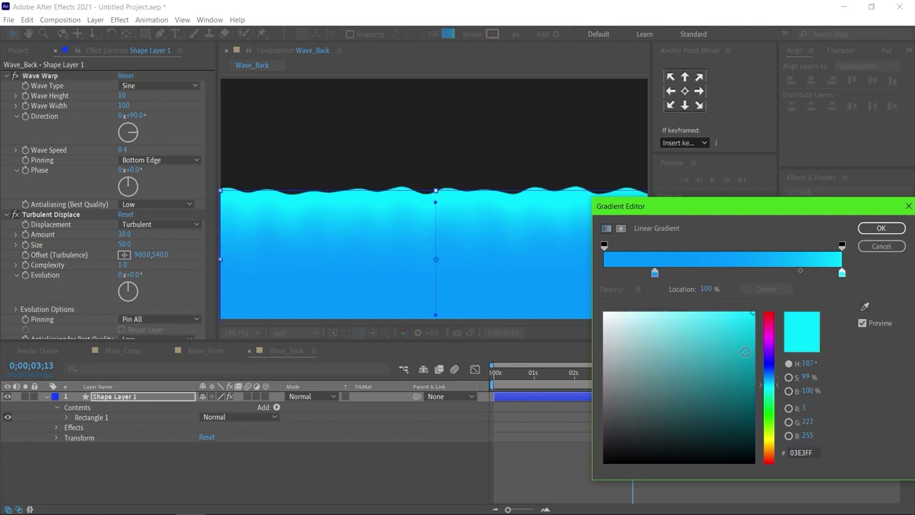
pyautogui.click(769, 374)
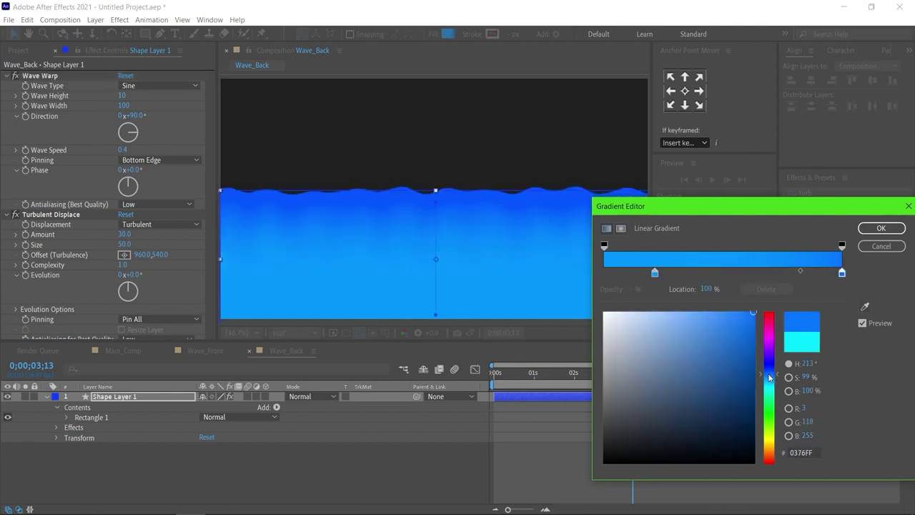
pyautogui.click(655, 274)
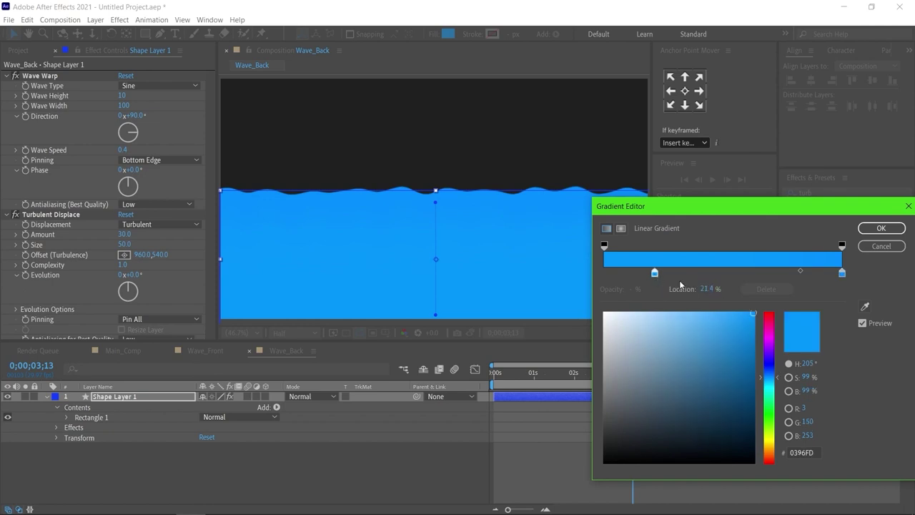
pyautogui.click(769, 377)
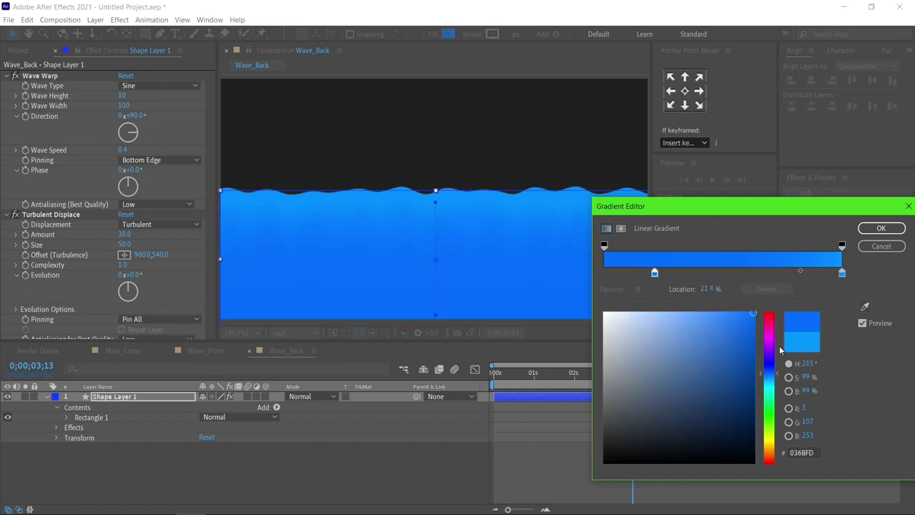
pyautogui.click(881, 228)
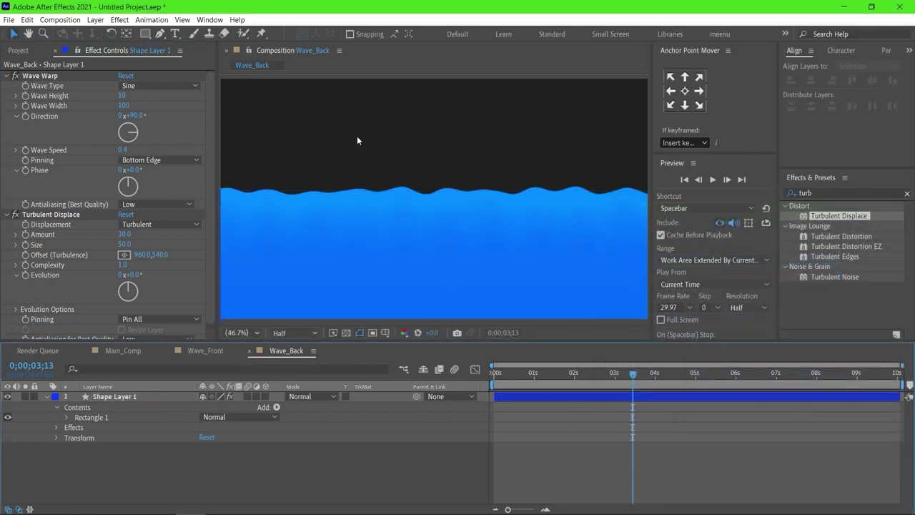
# Add the Wave_Back composition into Main_Comp beneath the Text_Holder layer
pyautogui.click(141, 352)
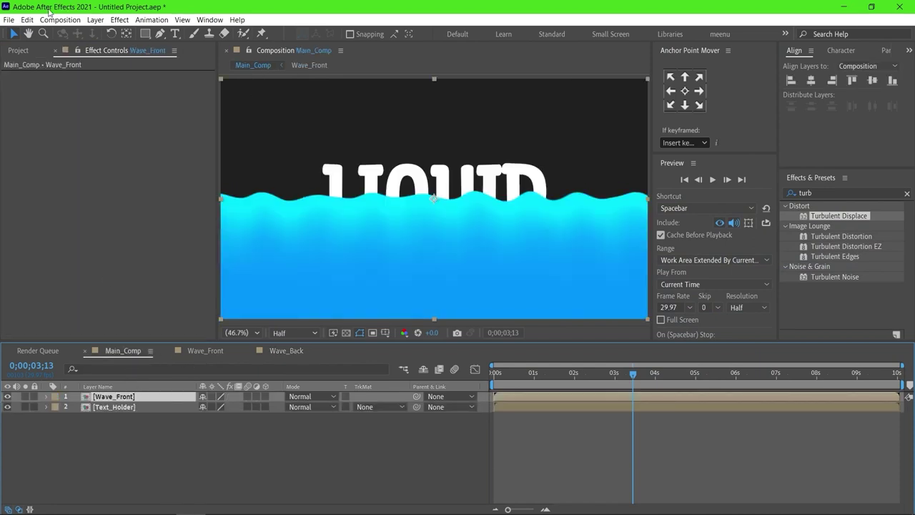
pyautogui.click(20, 50)
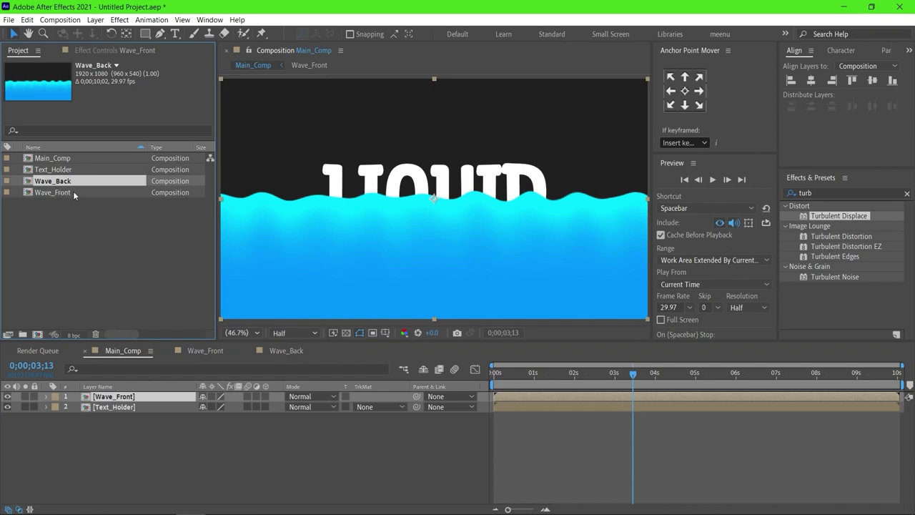
pyautogui.moveTo(75, 185); pyautogui.dragTo(86, 451)
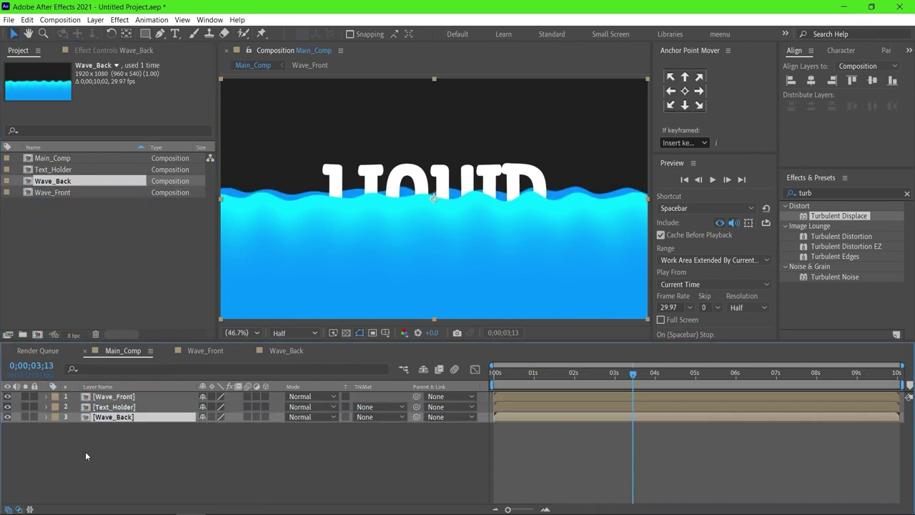
# Preview the scene from the start, stopping near 2 seconds with LIQUID half submerged
pyautogui.click(147, 397)
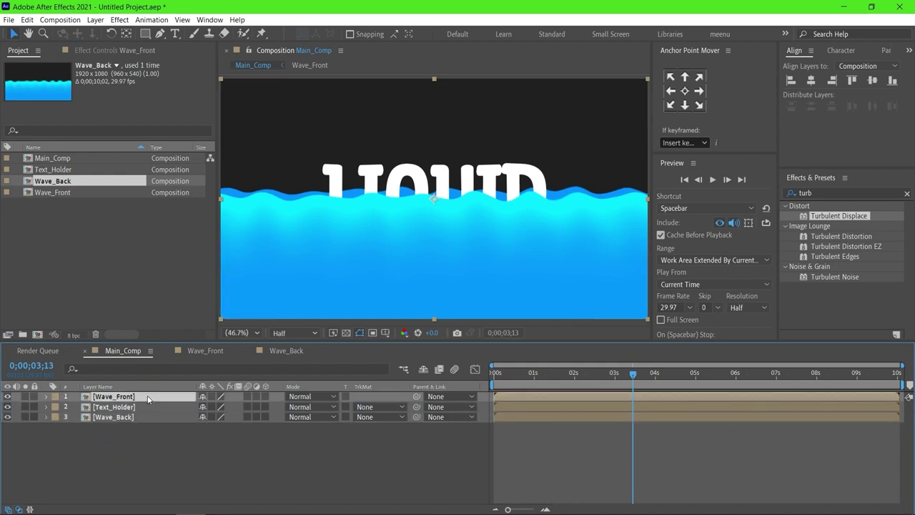
pyautogui.moveTo(522, 372); pyautogui.dragTo(493, 373)
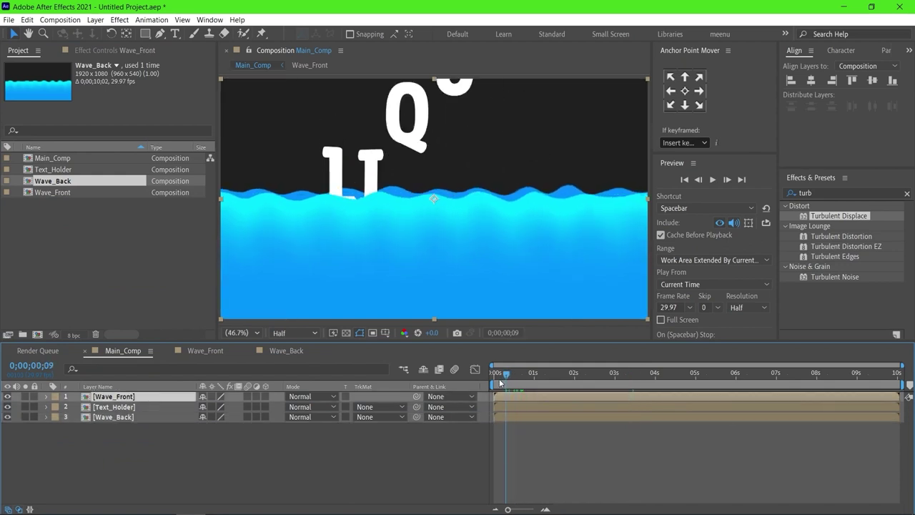
pyautogui.press('space')
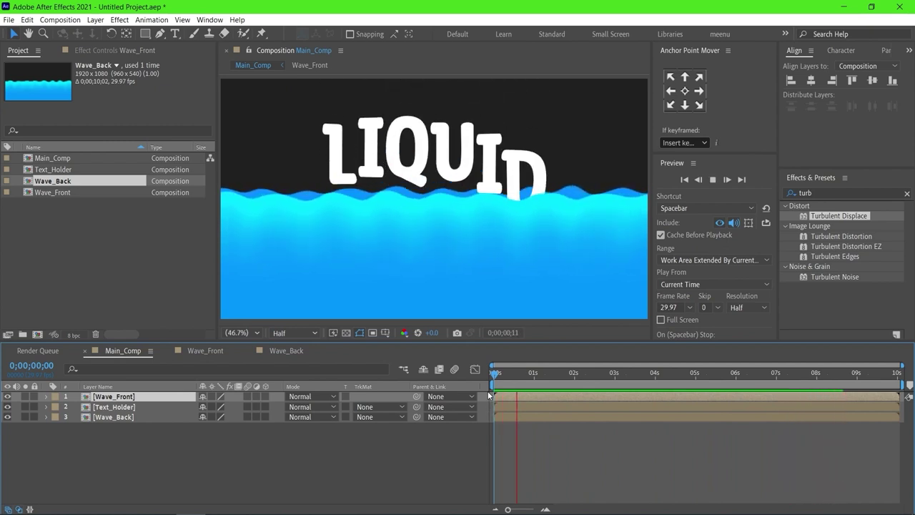
pyautogui.press('space')
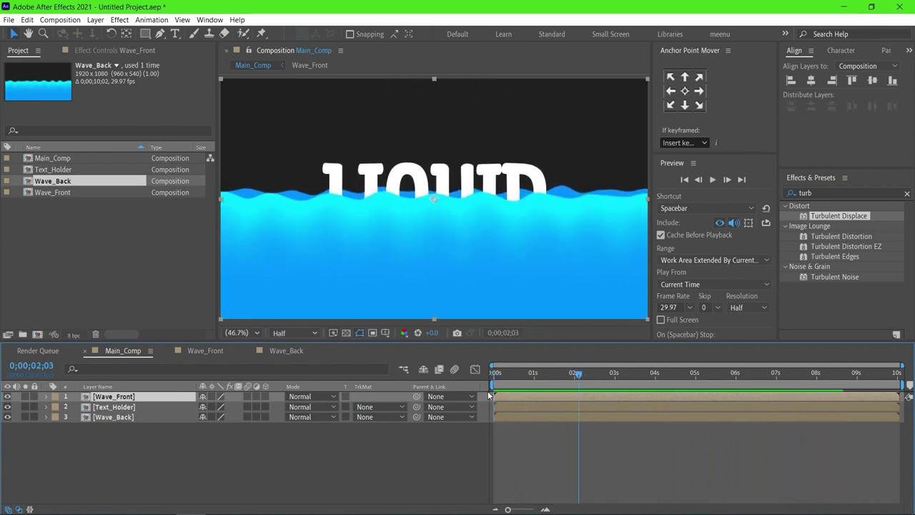
pyautogui.click(107, 408)
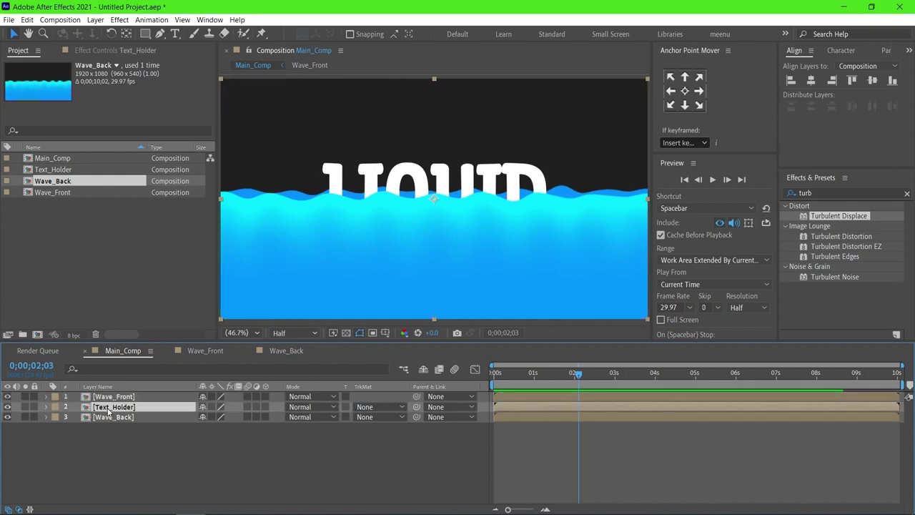
# Duplicate Text_Holder, move the copy to the top, and apply Set Matte to it
pyautogui.hotkey('ctrl', 'd')
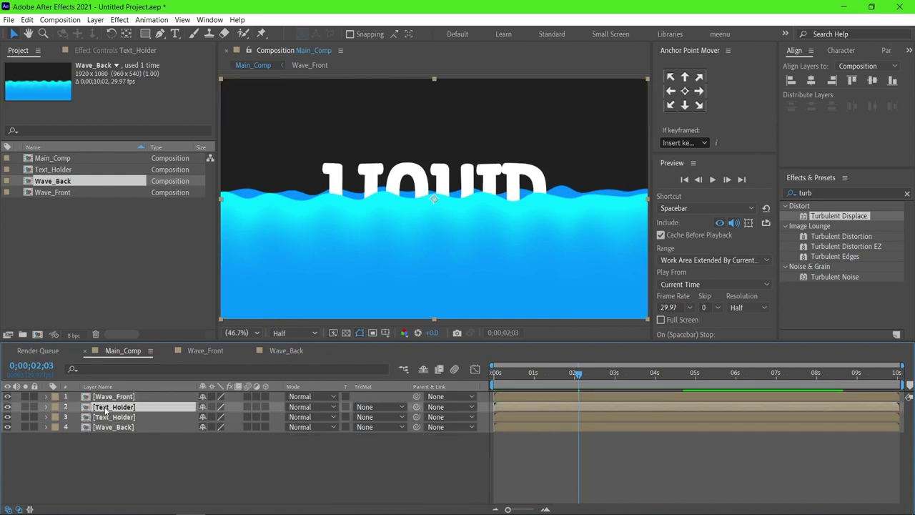
pyautogui.moveTo(109, 408); pyautogui.dragTo(118, 397)
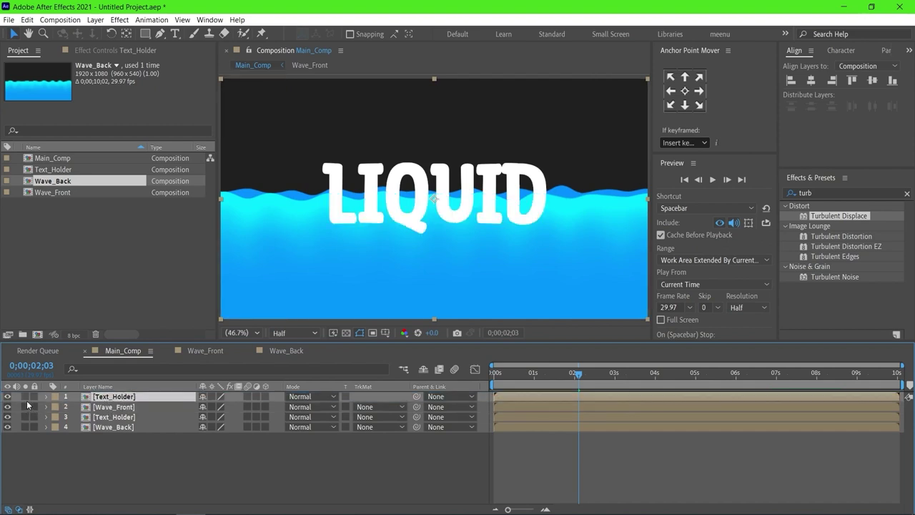
pyautogui.click(838, 192)
pyautogui.write('set mat')
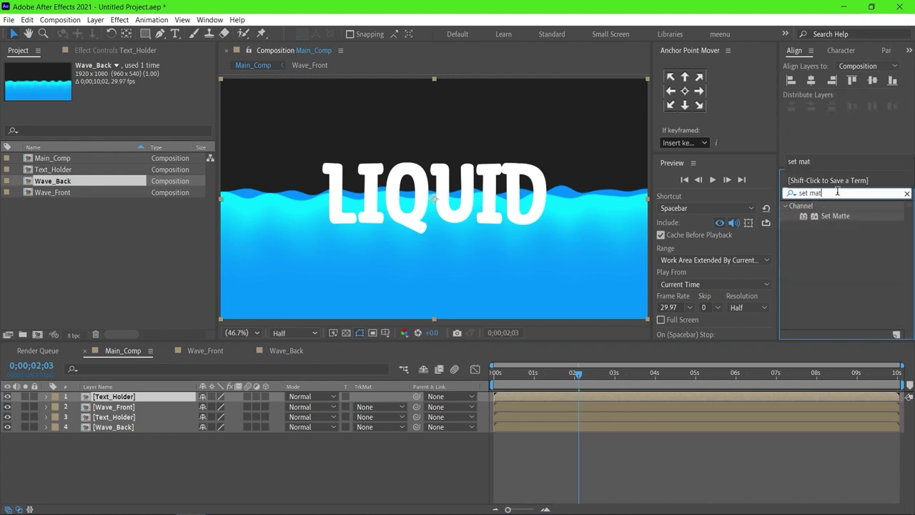
pyautogui.doubleClick(840, 215)
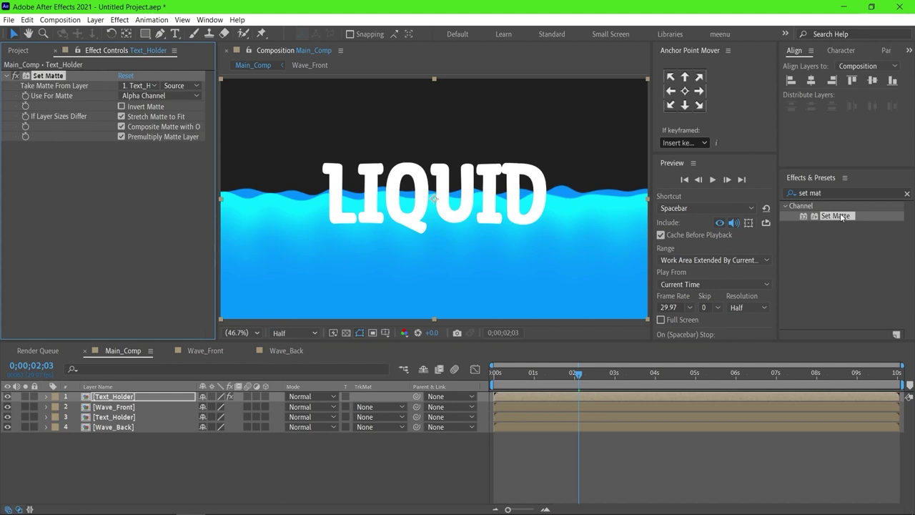
# Set the top text copy's blending mode to Overlay and solo it
pyautogui.click(313, 396)
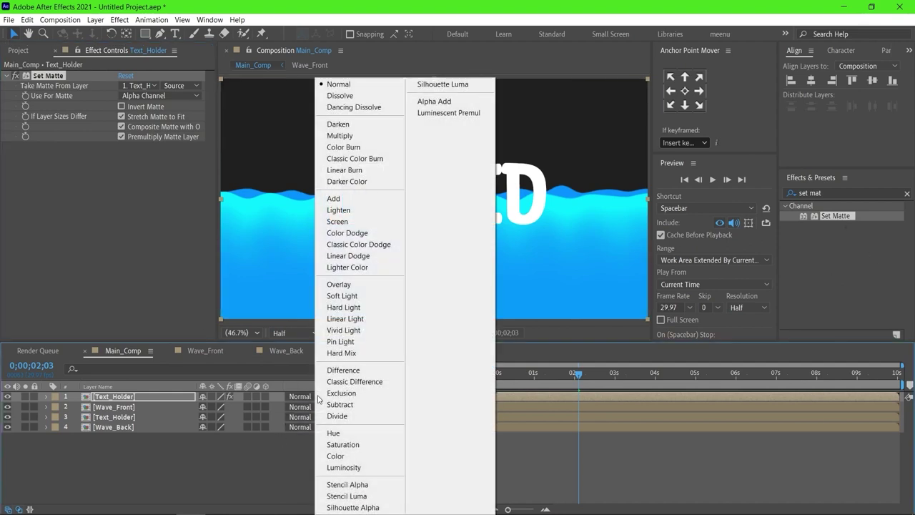
pyautogui.click(352, 284)
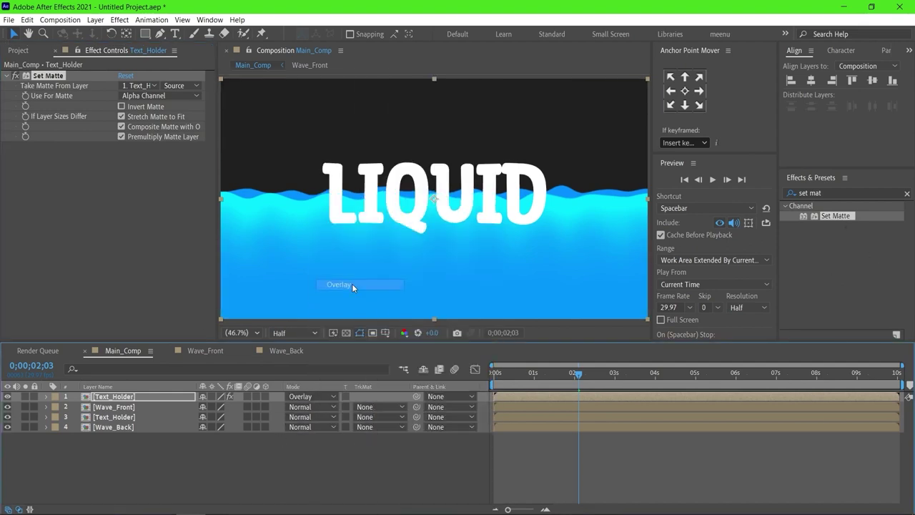
pyautogui.click(24, 397)
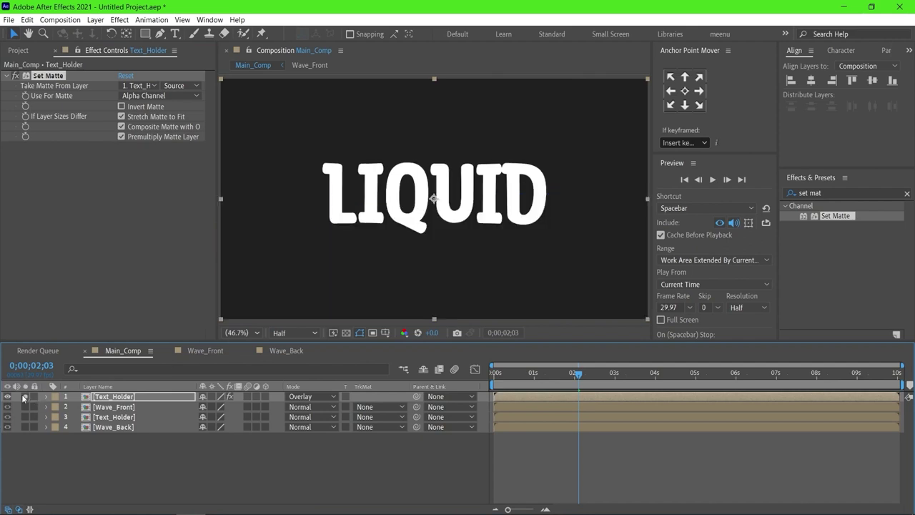
pyautogui.click(127, 398)
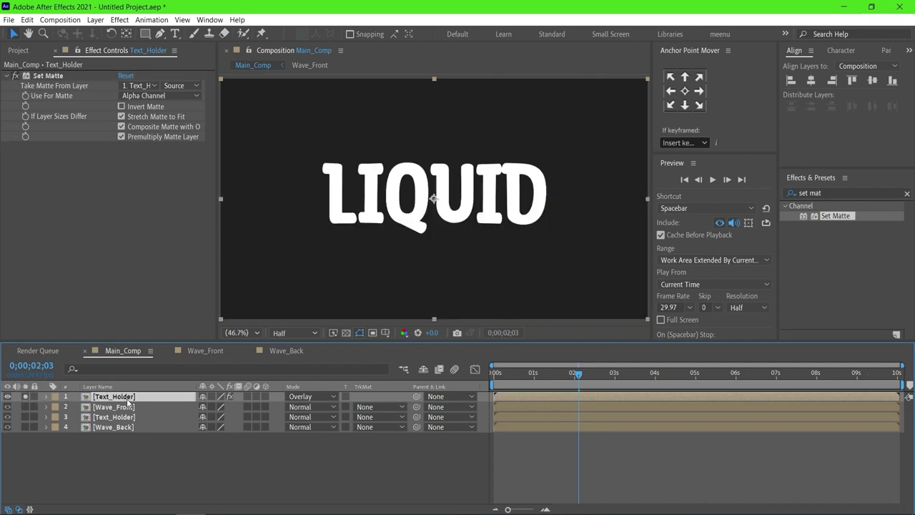
pyautogui.click(143, 86)
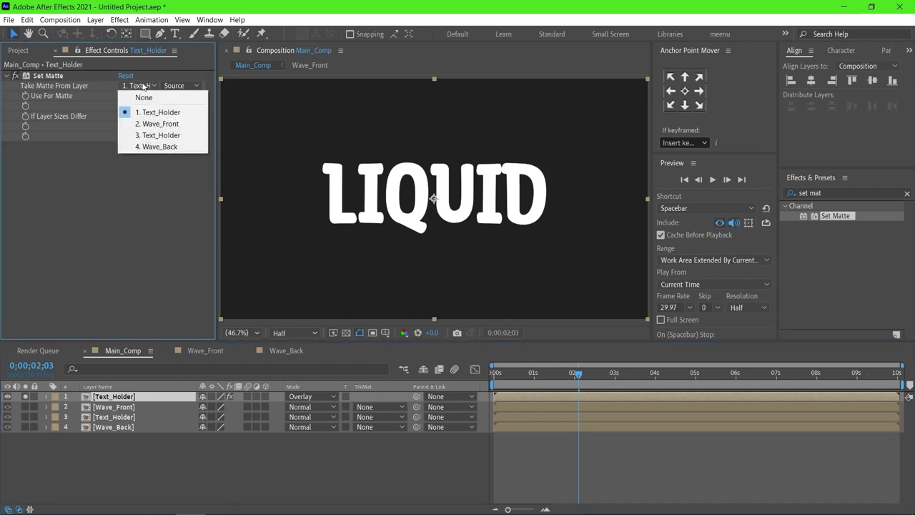
# Take the Set Matte from layer 2, Wave_Front, un-solo the layer, and preview the animation
pyautogui.click(158, 124)
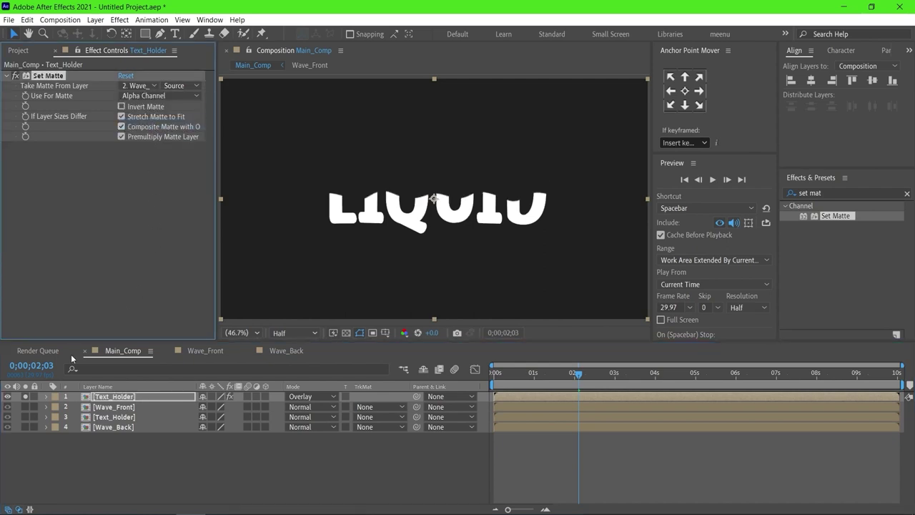
pyautogui.click(25, 397)
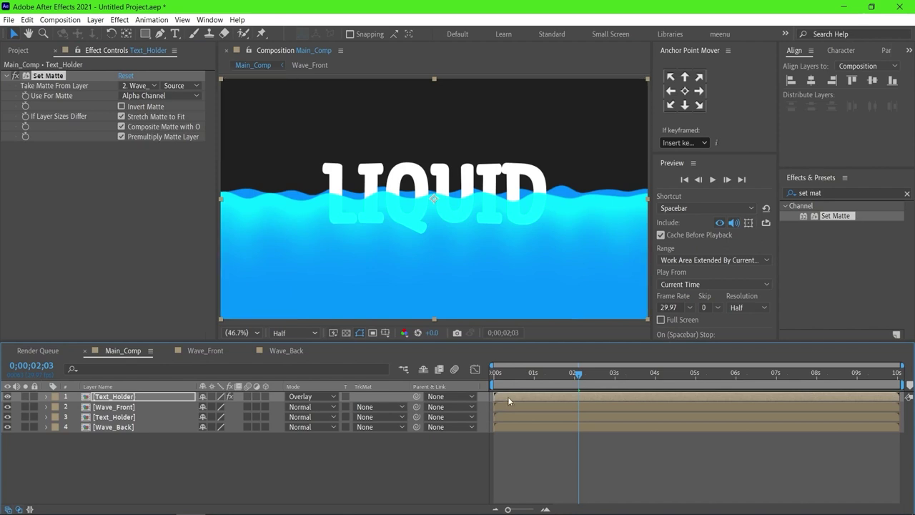
pyautogui.click(494, 379)
pyautogui.press('space')
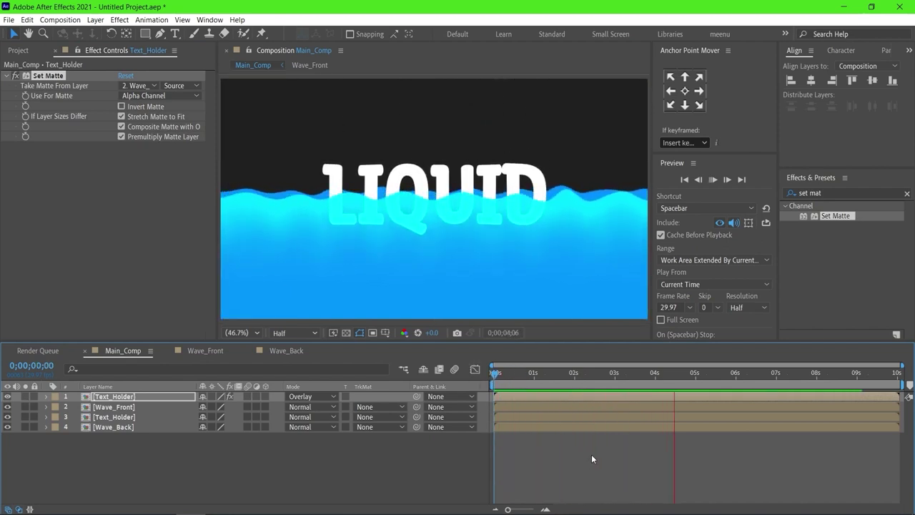
pyautogui.press('space')
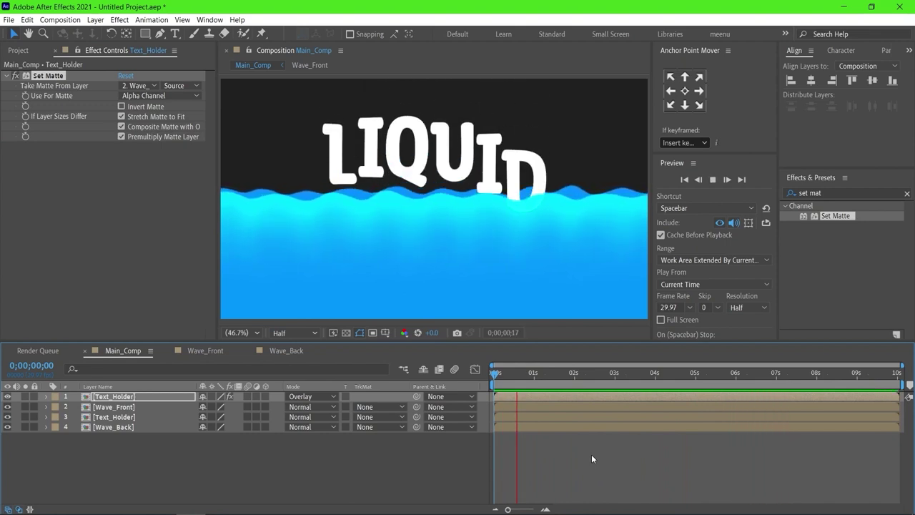
pyautogui.press('space')
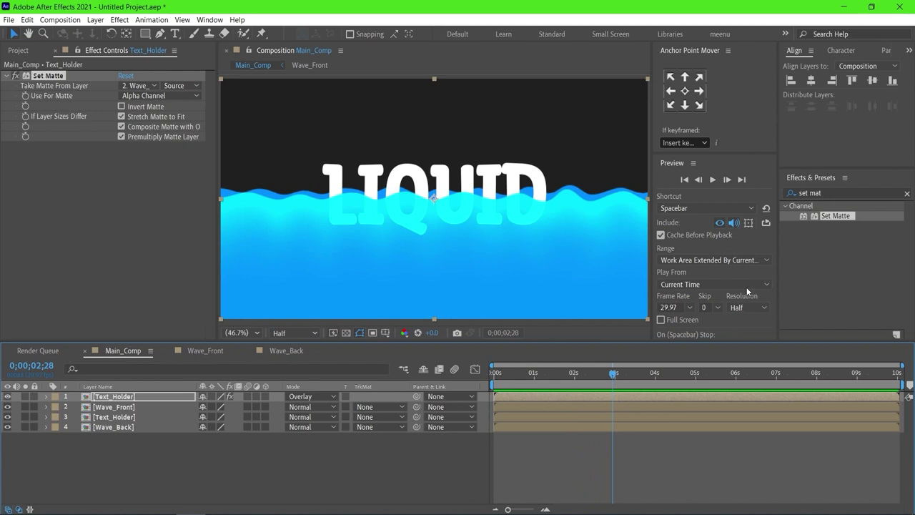
pyautogui.click(847, 193)
# Search 'turb' and apply Turbulent Displace to the top Text_Holder copy
pyautogui.write('tur')
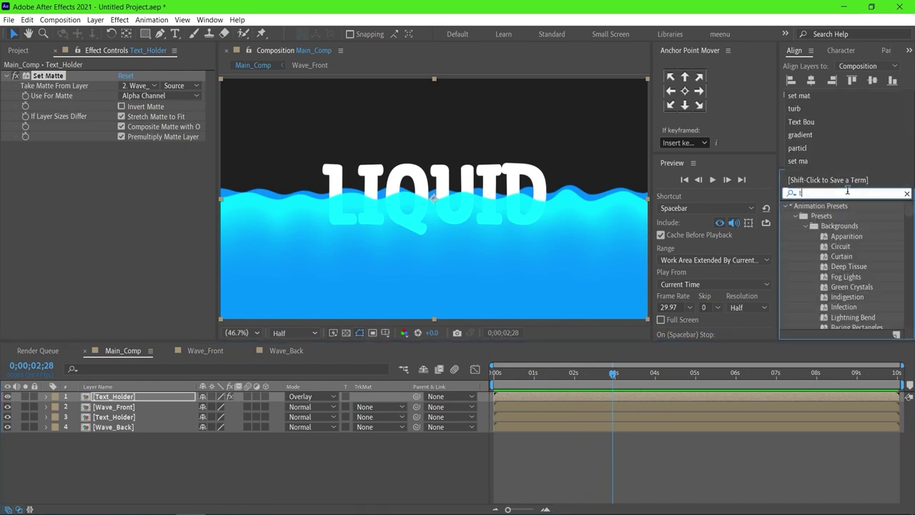
pyautogui.write('b')
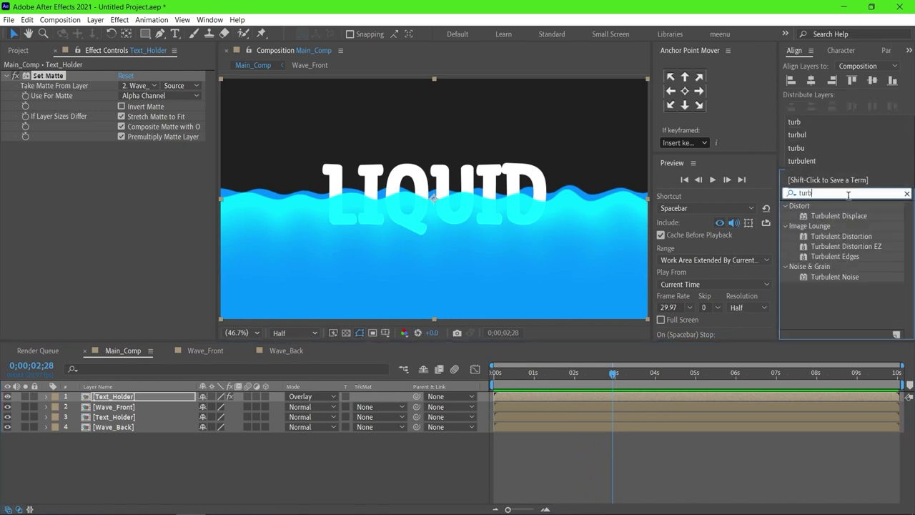
pyautogui.moveTo(846, 217); pyautogui.dragTo(622, 407)
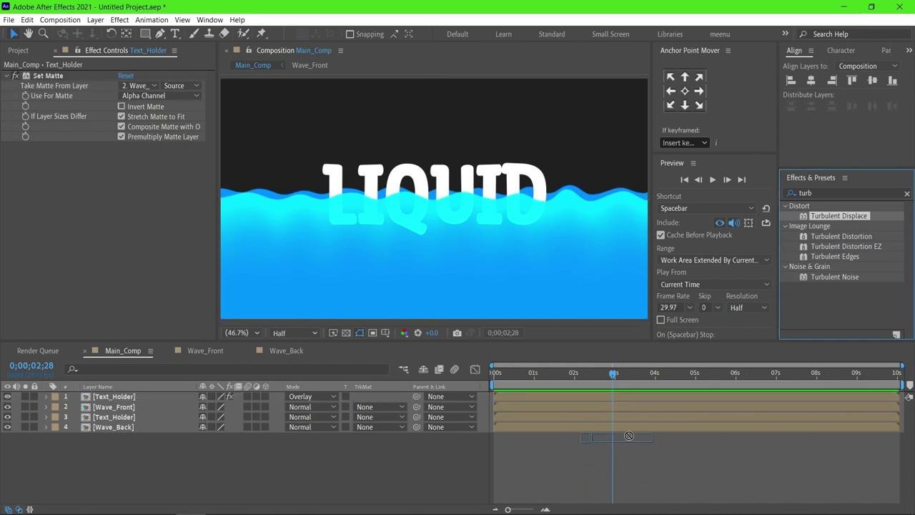
pyautogui.moveTo(623, 407); pyautogui.dragTo(621, 398)
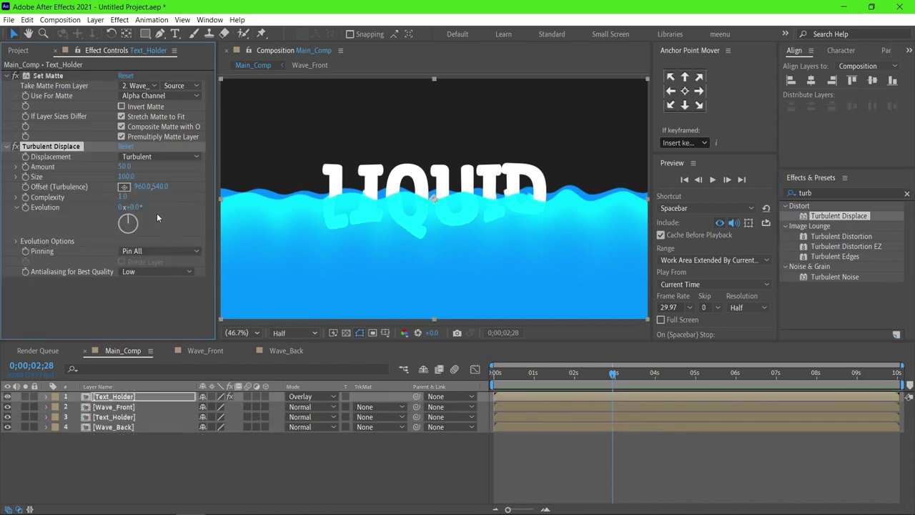
# Set the turbulence Size to 60 and Amount to 30, then return to the first frame
pyautogui.click(126, 177)
pyautogui.write('60')
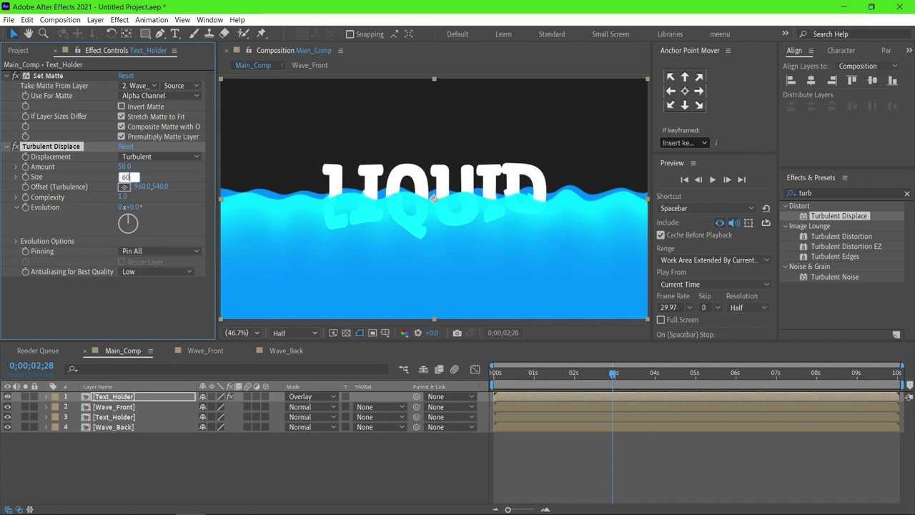
pyautogui.press('Return')
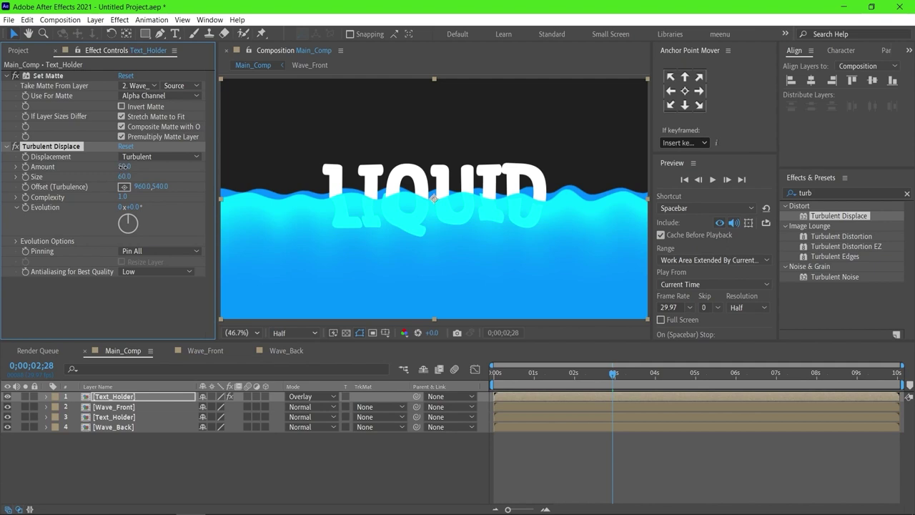
pyautogui.write('30')
pyautogui.press('Return')
pyautogui.moveTo(500, 386); pyautogui.dragTo(493, 386)
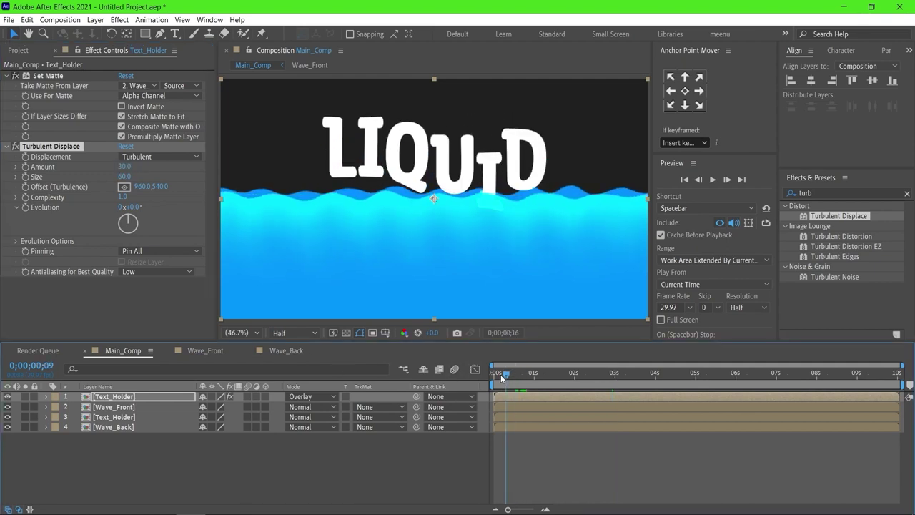
pyautogui.click(475, 369)
pyautogui.keyDown('alt'); pyautogui.click(26, 208); pyautogui.keyUp('alt')
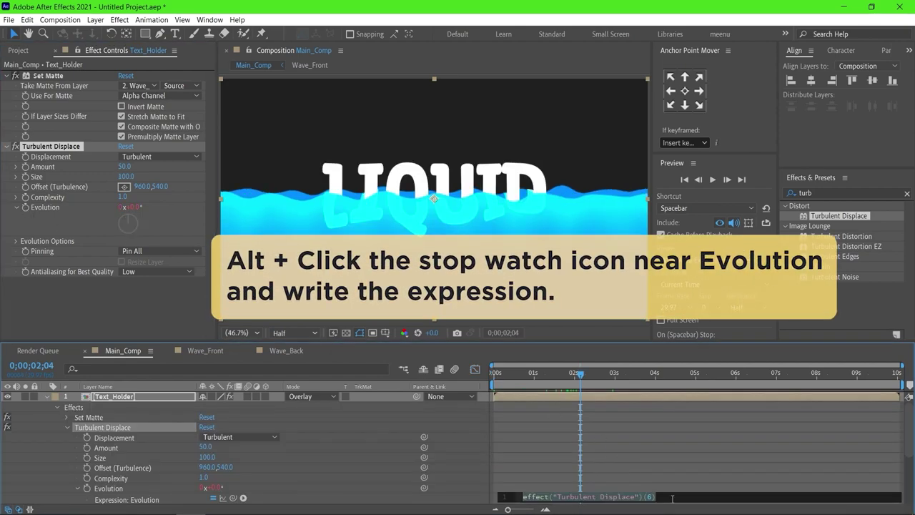
# Drive Evolution with a time*20 expression and preview the rippling text
pyautogui.write('time')
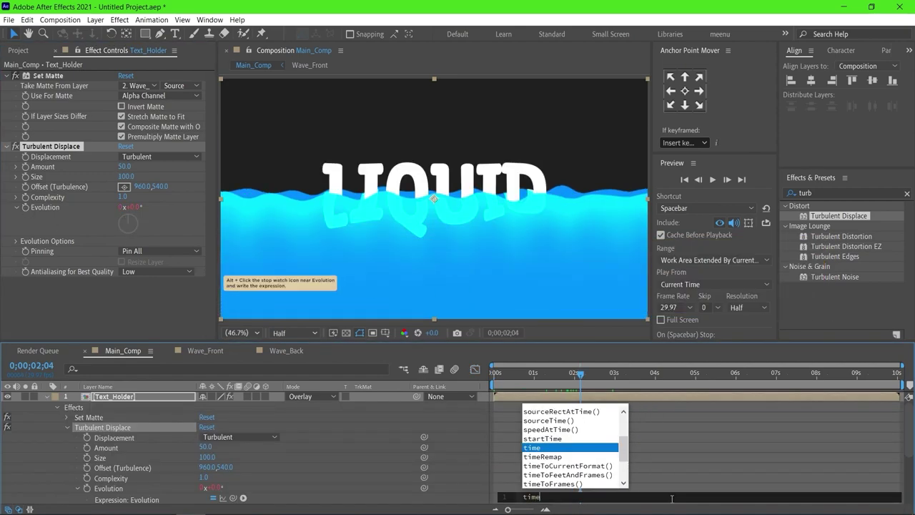
pyautogui.write('*')
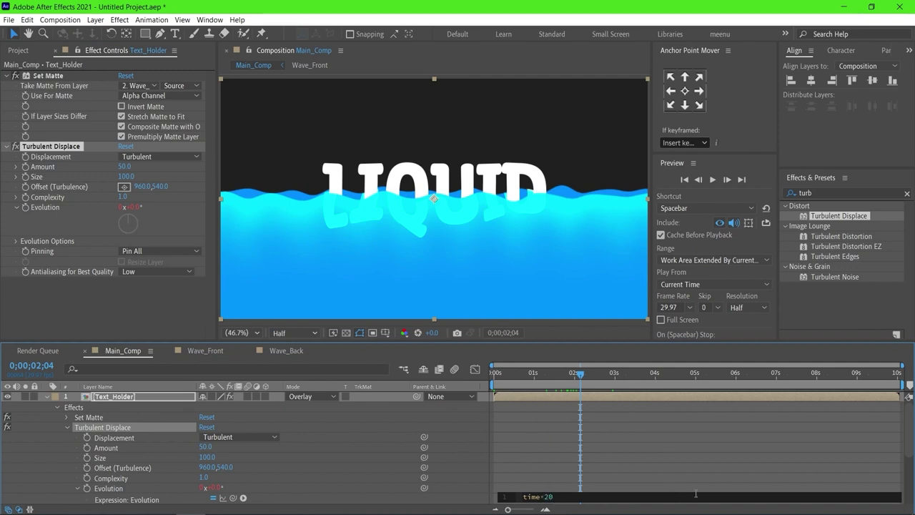
pyautogui.click(542, 415)
pyautogui.press('Home')
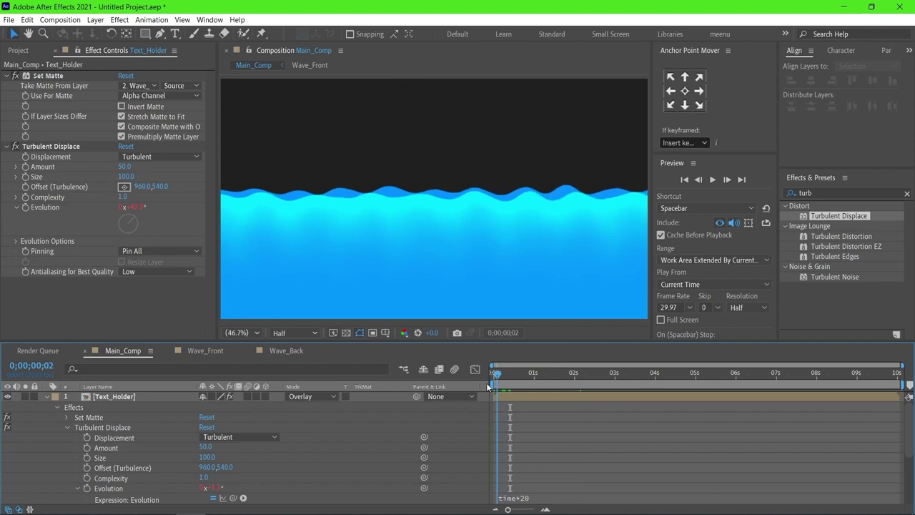
pyautogui.press('space')
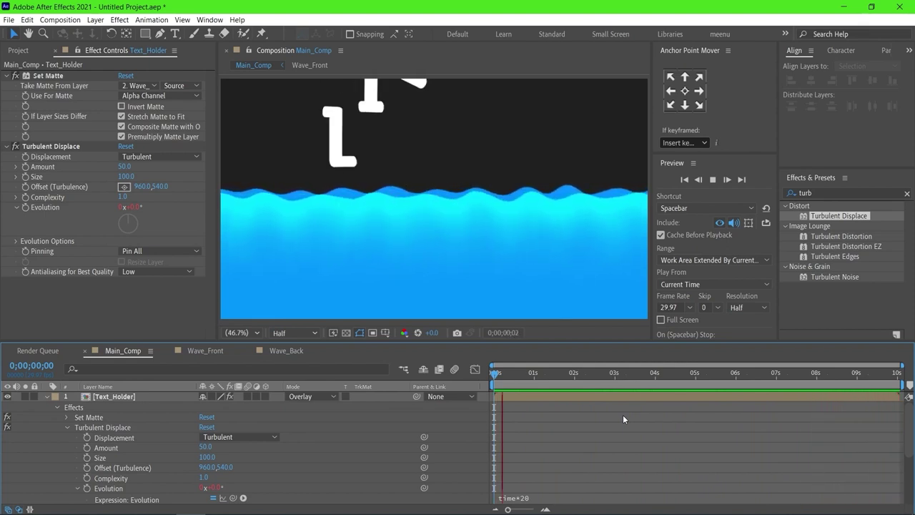
pyautogui.press('space')
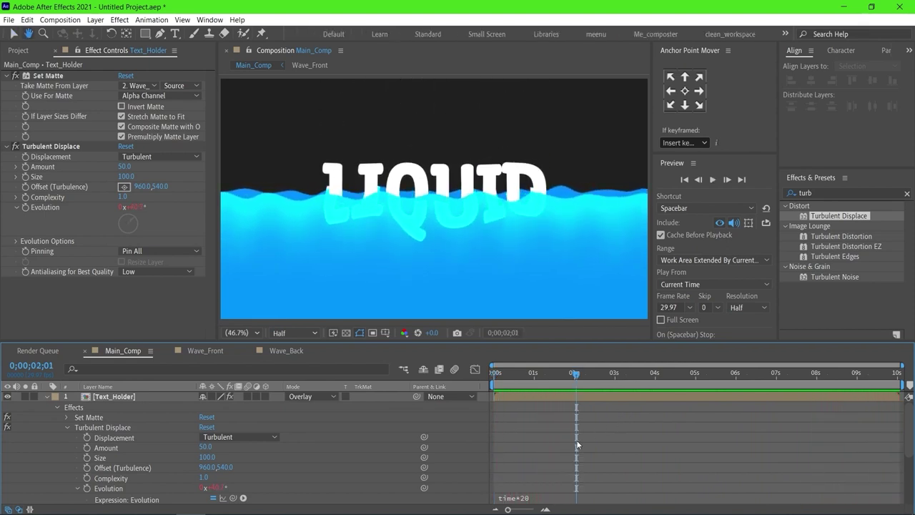
# Change the Evolution expression to time*40 and preview the faster ripples
pyautogui.click(530, 500)
pyautogui.write('4')
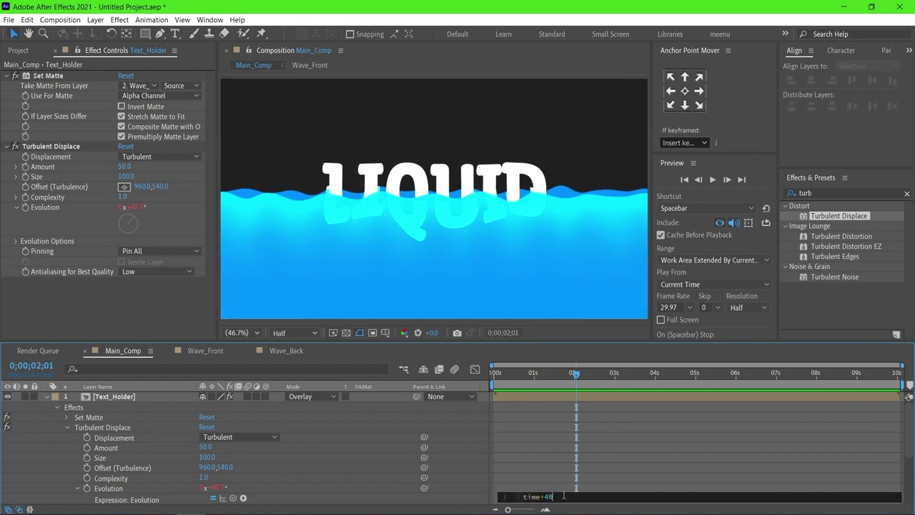
pyautogui.moveTo(576, 373); pyautogui.dragTo(490, 386)
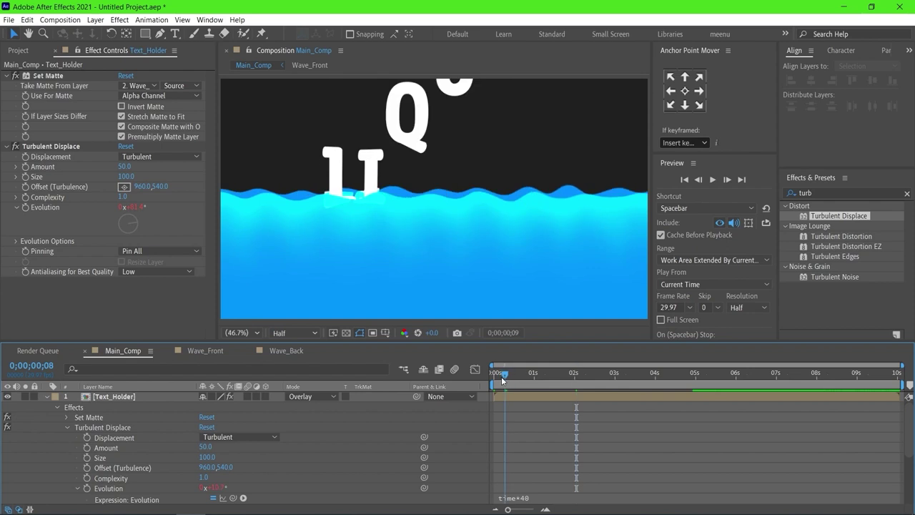
pyautogui.press('space')
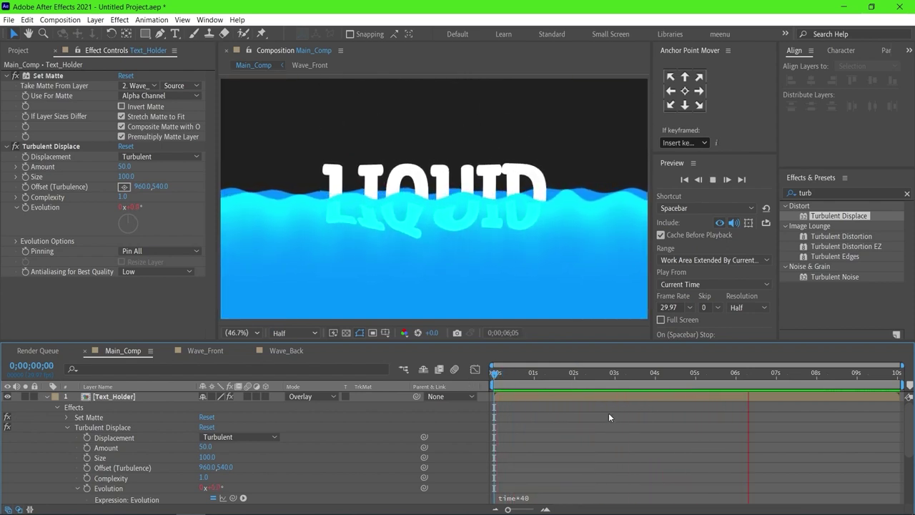
pyautogui.press('space')
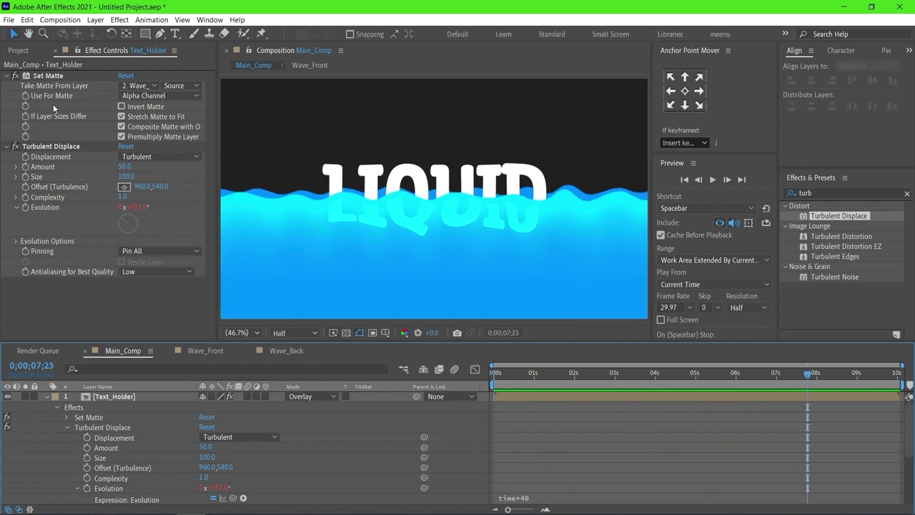
pyautogui.click(48, 75)
# Move Set Matte below Turbulent Displace and preview the animation from the start
pyautogui.moveTo(53, 77); pyautogui.dragTo(66, 281)
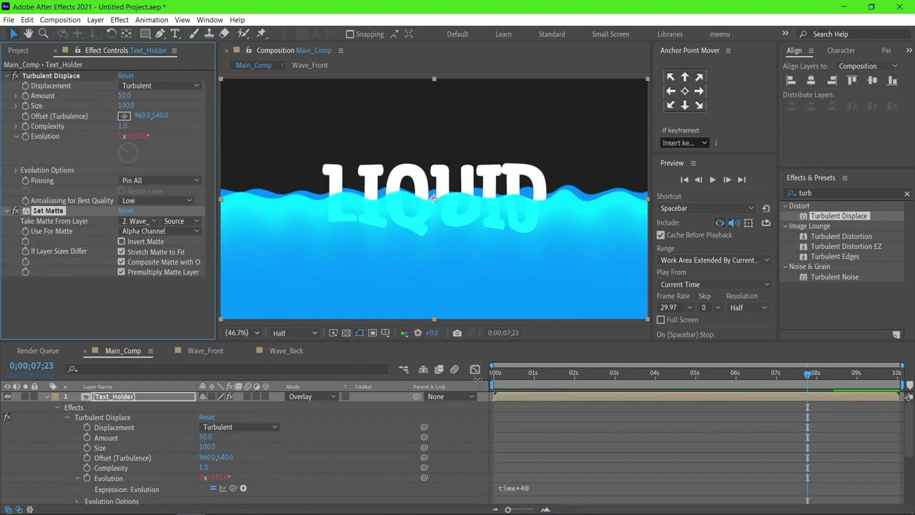
pyautogui.click(497, 379)
pyautogui.moveTo(501, 383); pyautogui.dragTo(481, 382)
pyautogui.press('space')
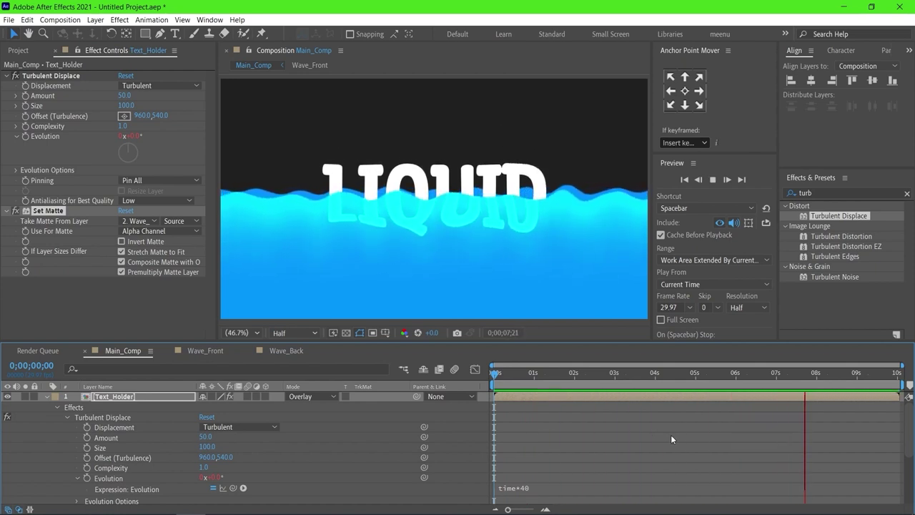
pyautogui.press('space')
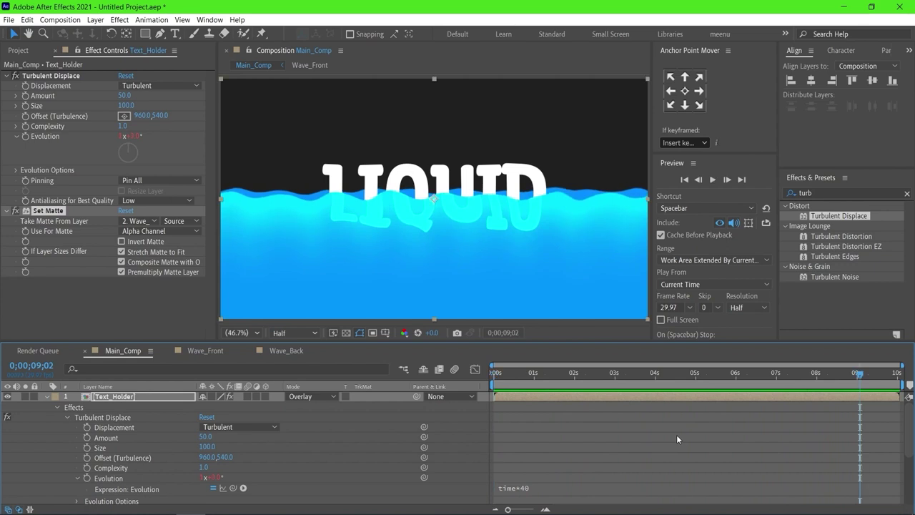
# Commit the turbulence Size of 60 and replay the animation, stopping around two seconds
pyautogui.click(125, 106)
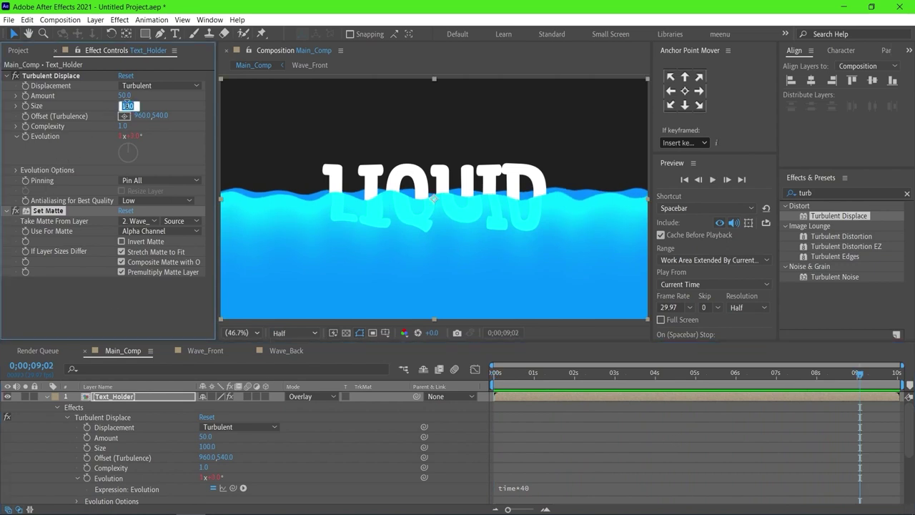
pyautogui.write('60')
pyautogui.press('Return')
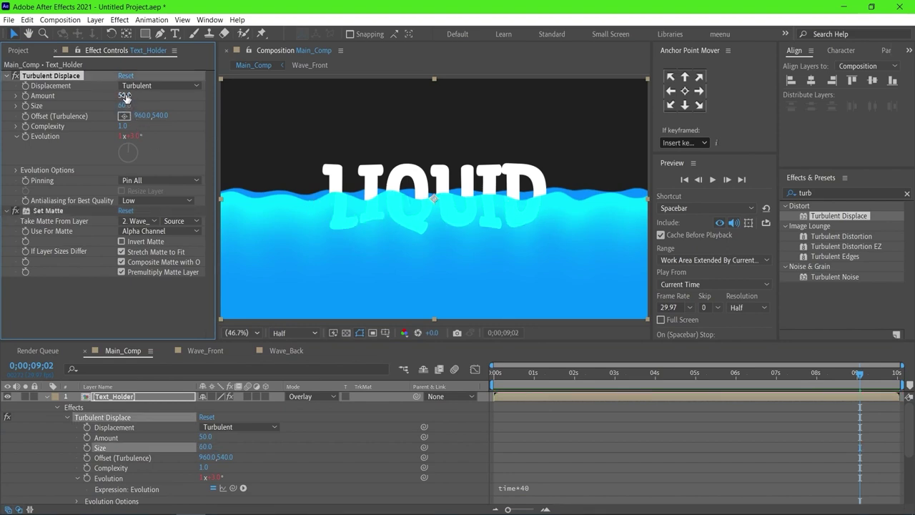
pyautogui.click(505, 366)
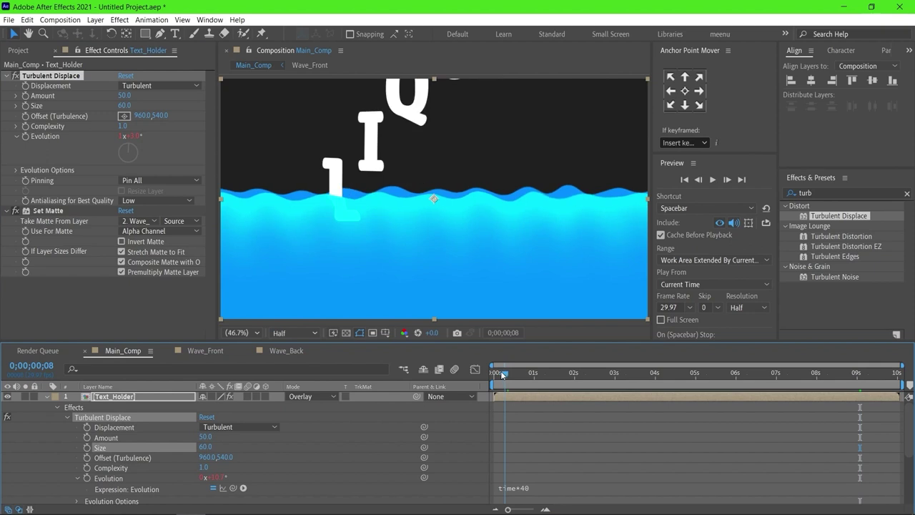
pyautogui.click(475, 369)
pyautogui.press('space')
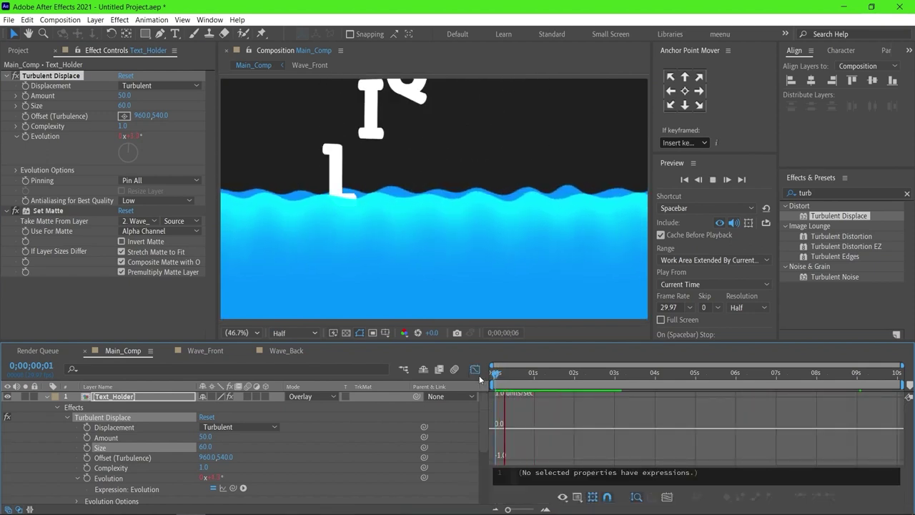
pyautogui.click(474, 369)
pyautogui.moveTo(502, 373); pyautogui.dragTo(475, 375)
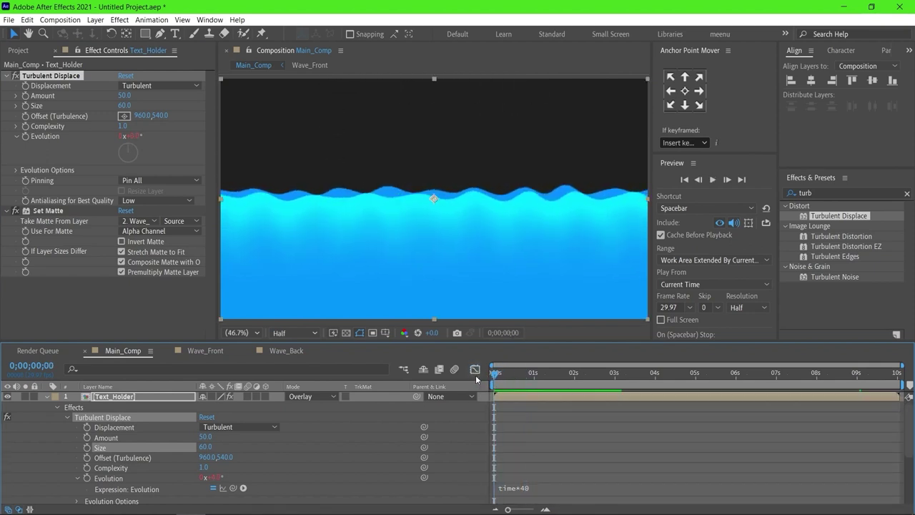
pyautogui.press('space')
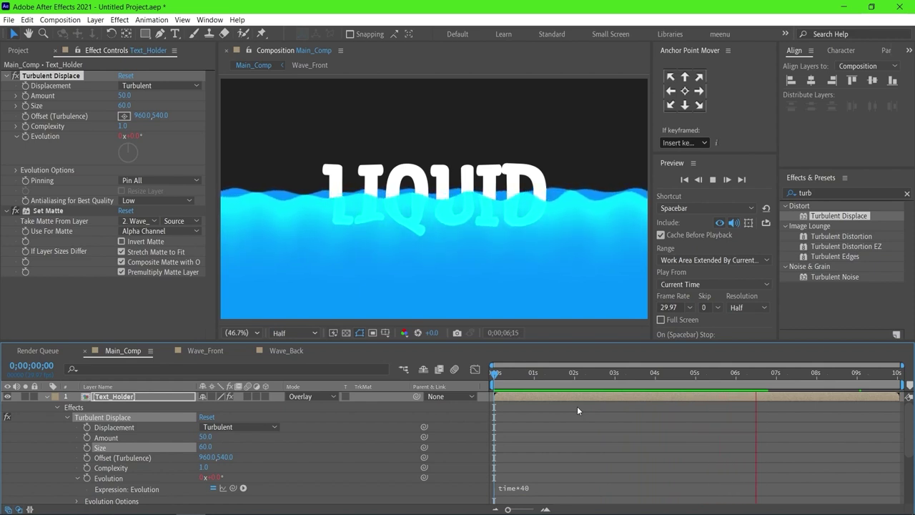
pyautogui.press('space')
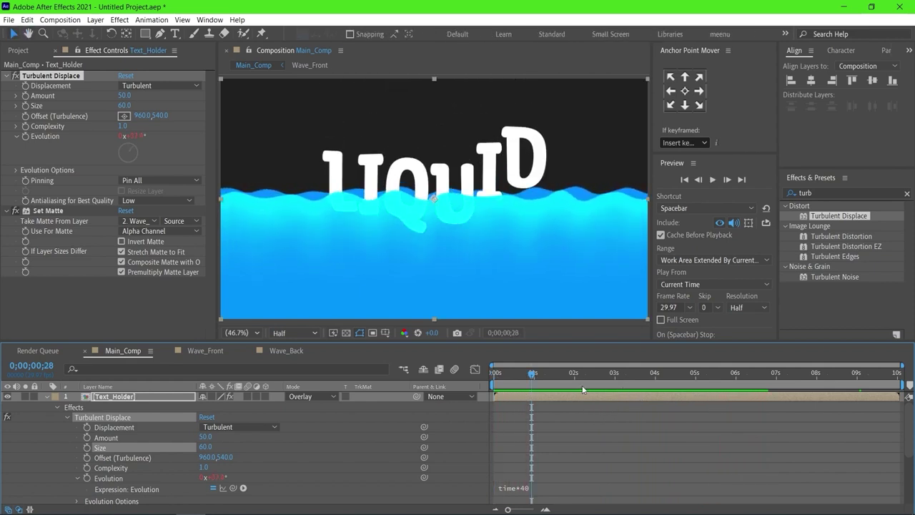
pyautogui.moveTo(621, 382); pyautogui.dragTo(587, 382)
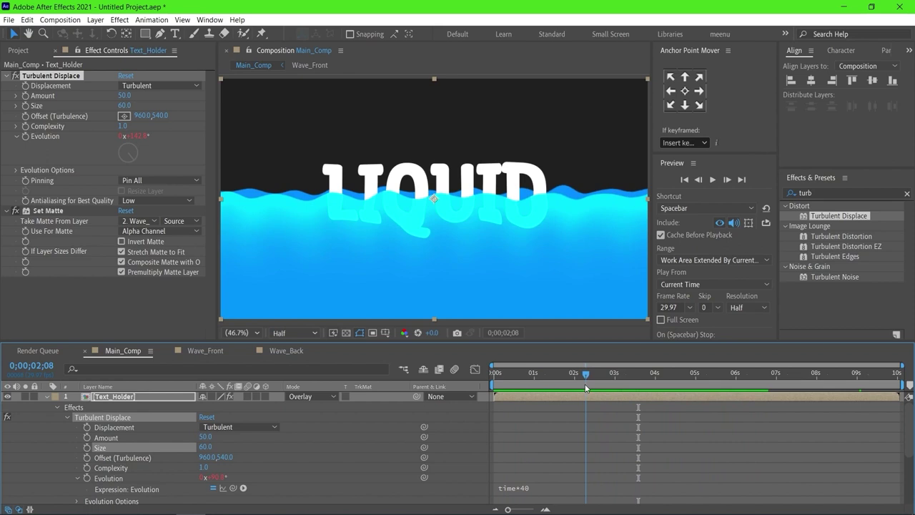
pyautogui.click(46, 398)
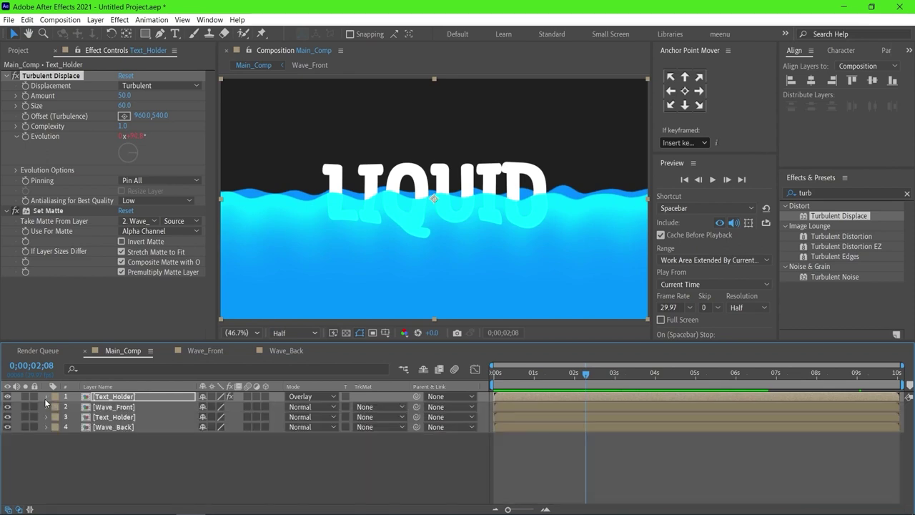
# Create a new full-size solid layer in Main_Comp
pyautogui.rightClick(109, 458)
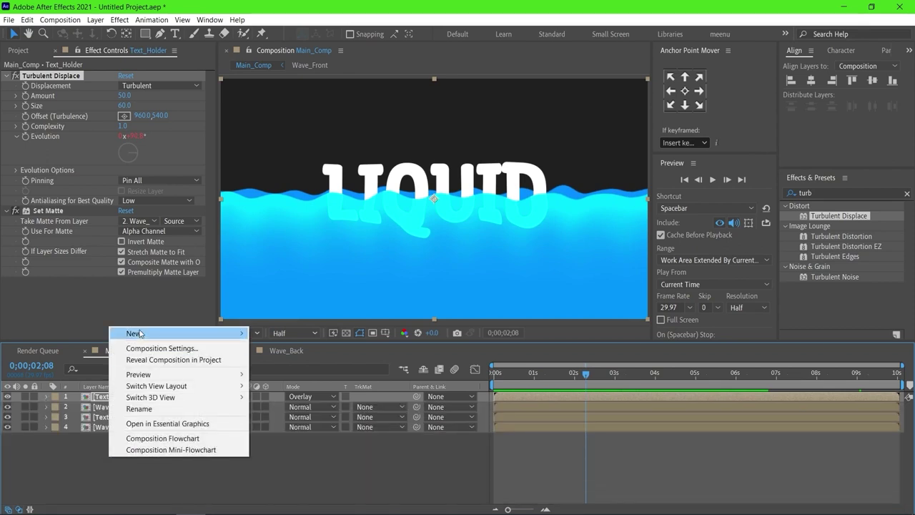
pyautogui.moveTo(133, 333)
pyautogui.click(272, 361)
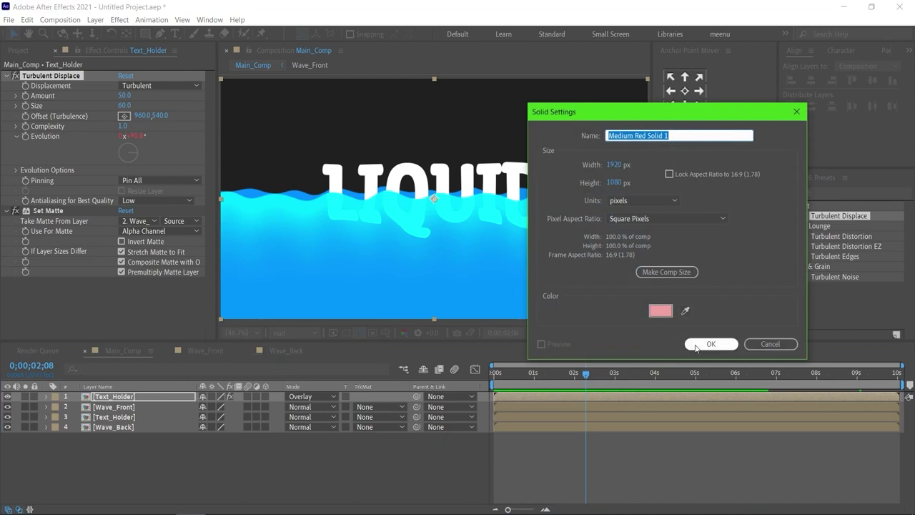
pyautogui.click(716, 344)
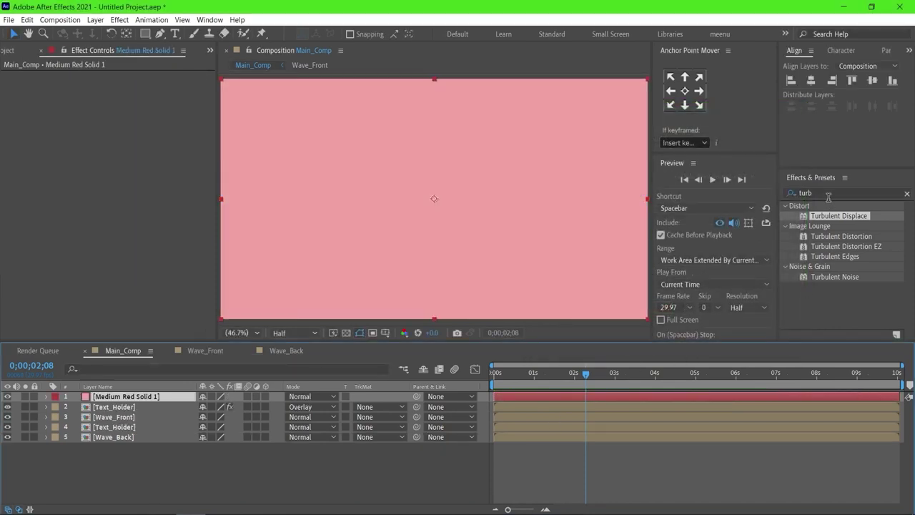
# Search for the particle effect and apply CC Particle World to the new solid
pyautogui.click(828, 193)
pyautogui.press('BackSpace')
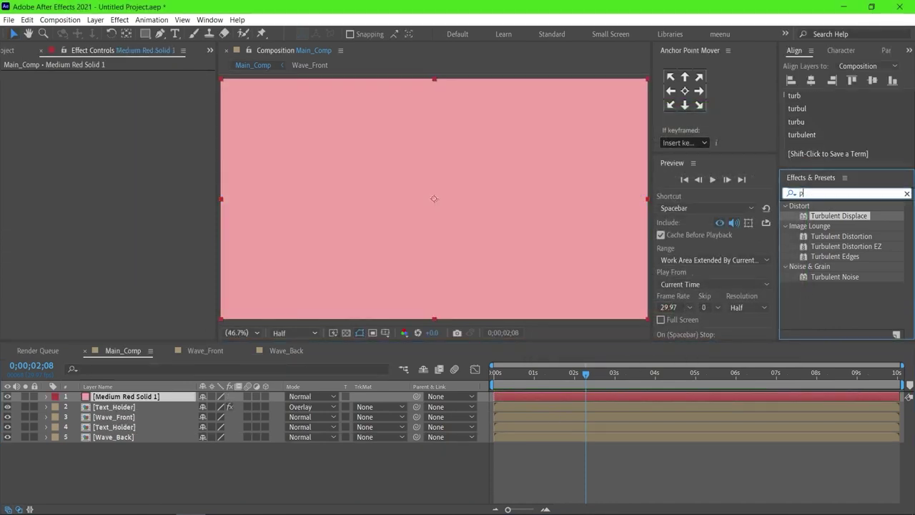
pyautogui.write('article')
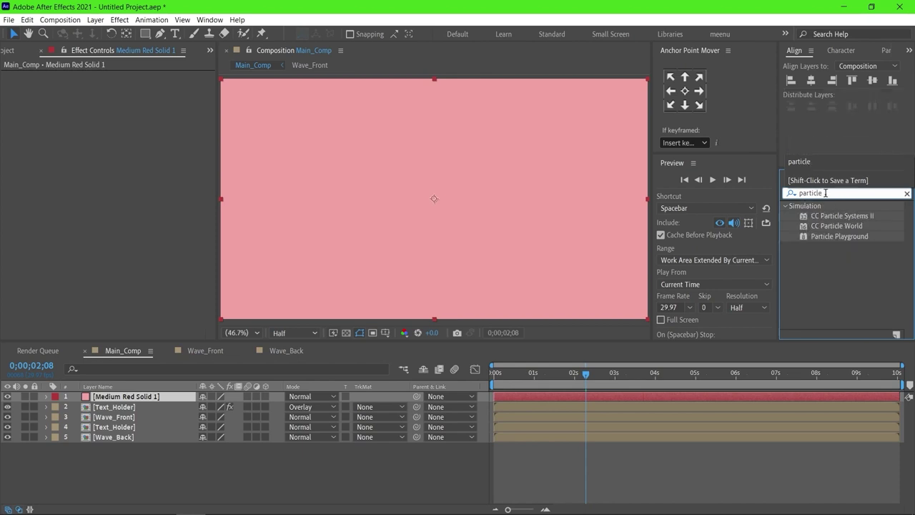
pyautogui.click(830, 226)
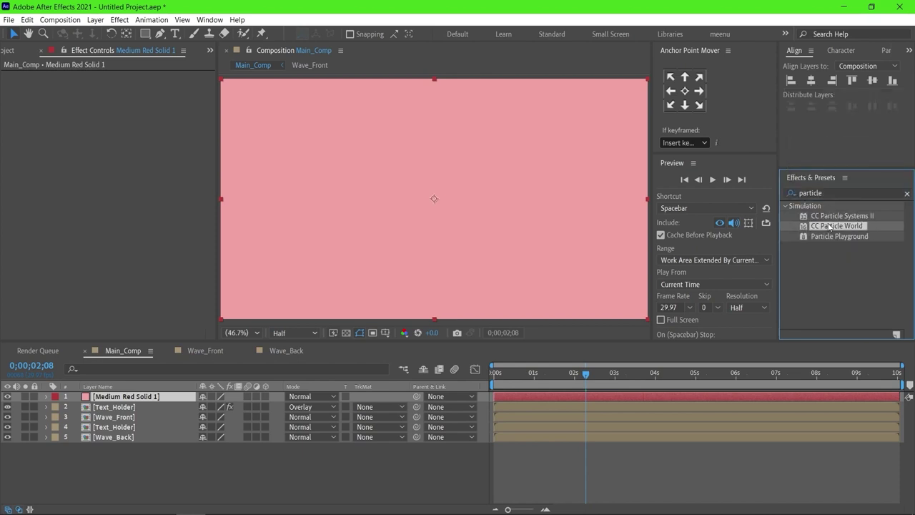
pyautogui.moveTo(830, 226); pyautogui.dragTo(738, 399)
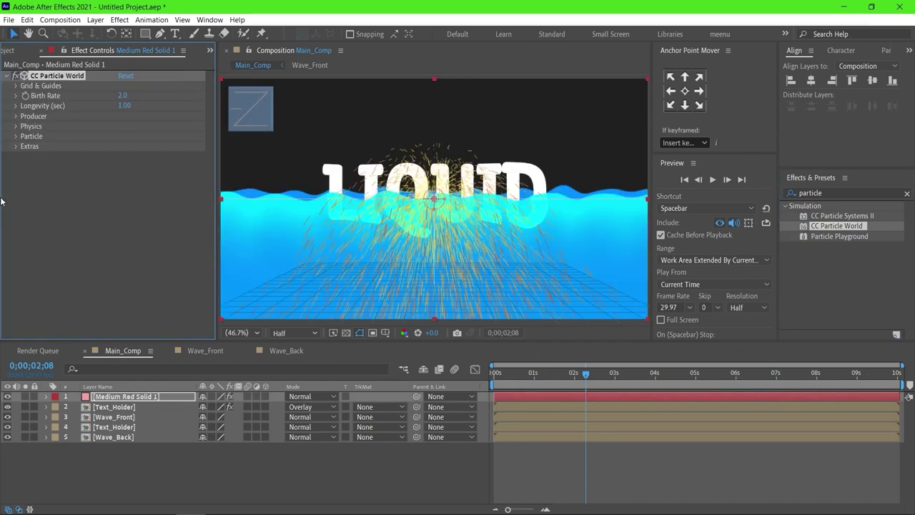
# Set the CC Particle World Particle Type to Bubble
pyautogui.click(17, 136)
pyautogui.click(129, 147)
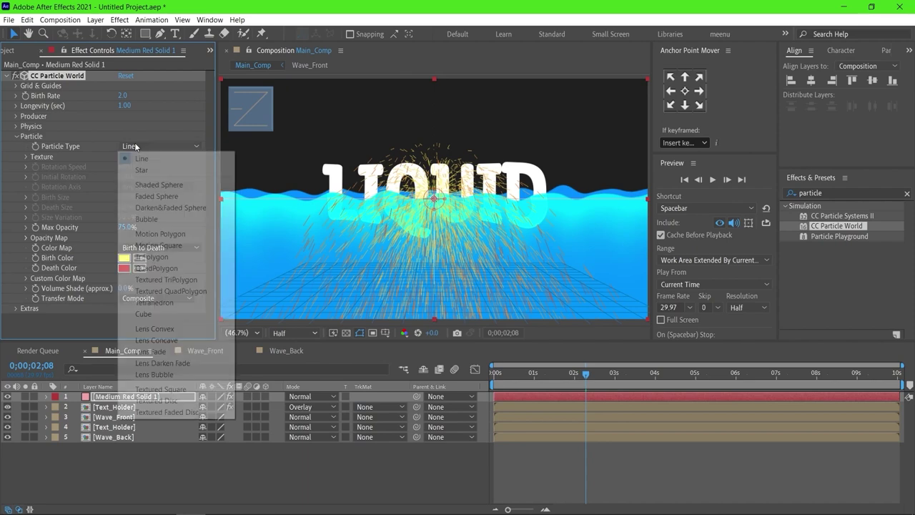
pyautogui.click(163, 219)
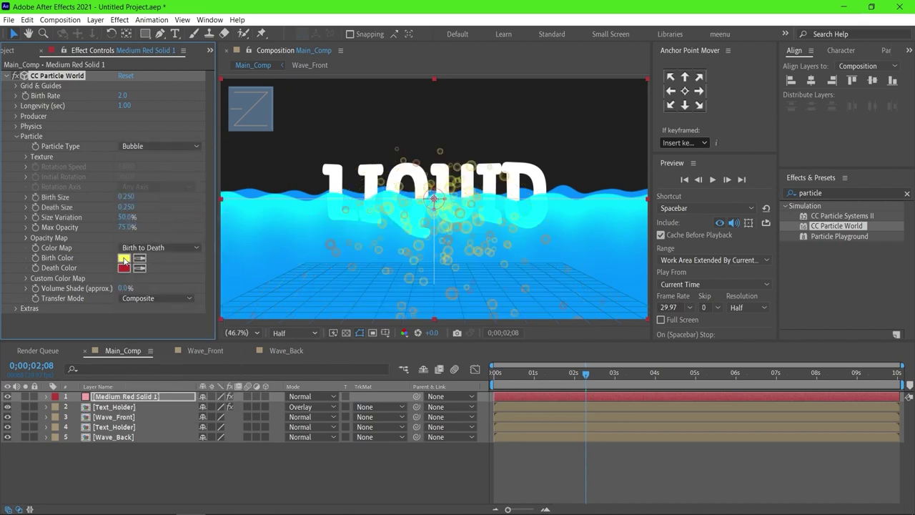
# Set Birth Color to white (FFFFFF) and Death Color to bright cyan (00FBFF)
pyautogui.click(124, 259)
pyautogui.click(532, 281)
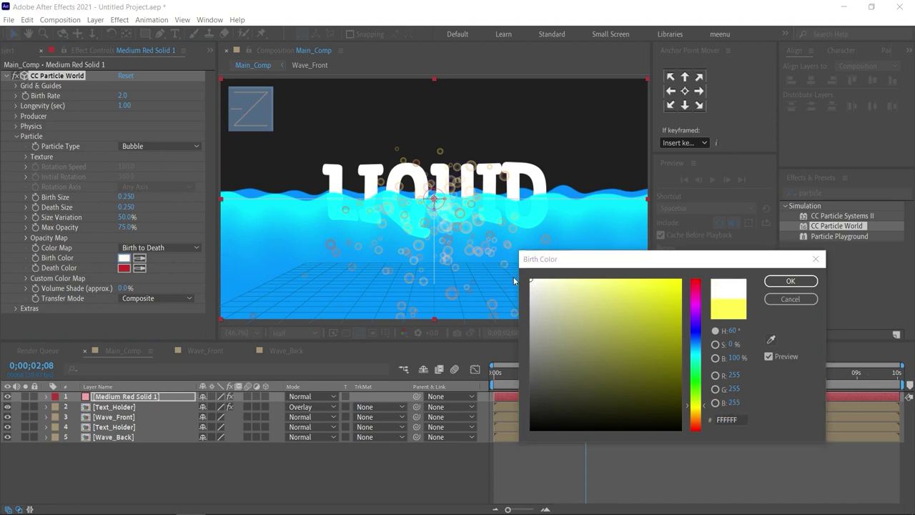
pyautogui.click(791, 281)
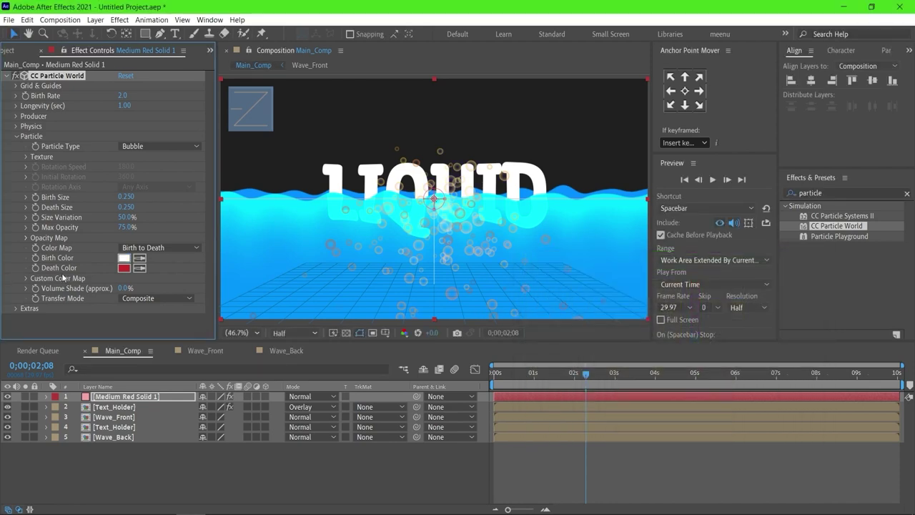
pyautogui.click(123, 268)
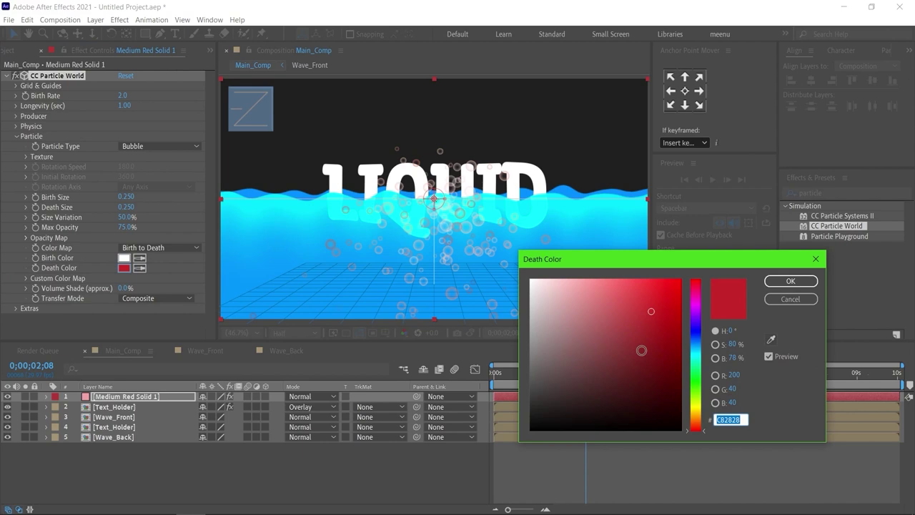
pyautogui.click(696, 356)
pyautogui.moveTo(651, 311); pyautogui.dragTo(682, 279)
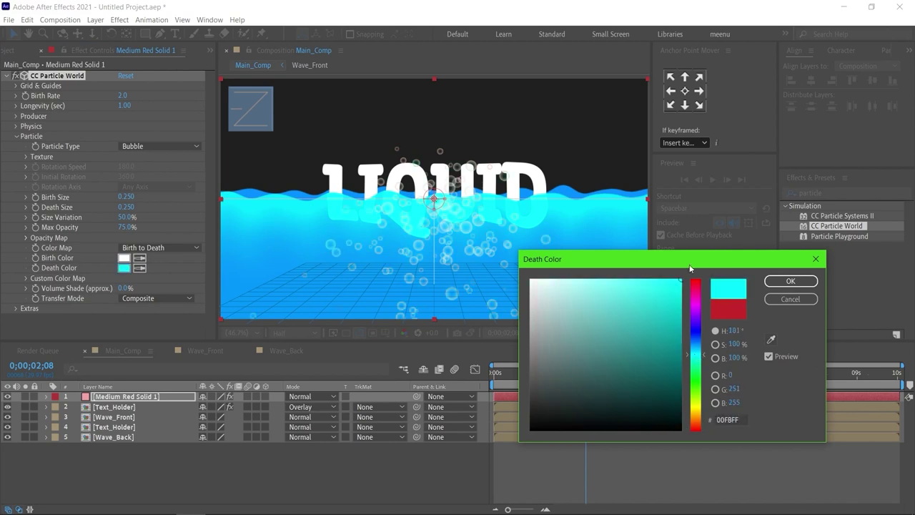
pyautogui.click(790, 281)
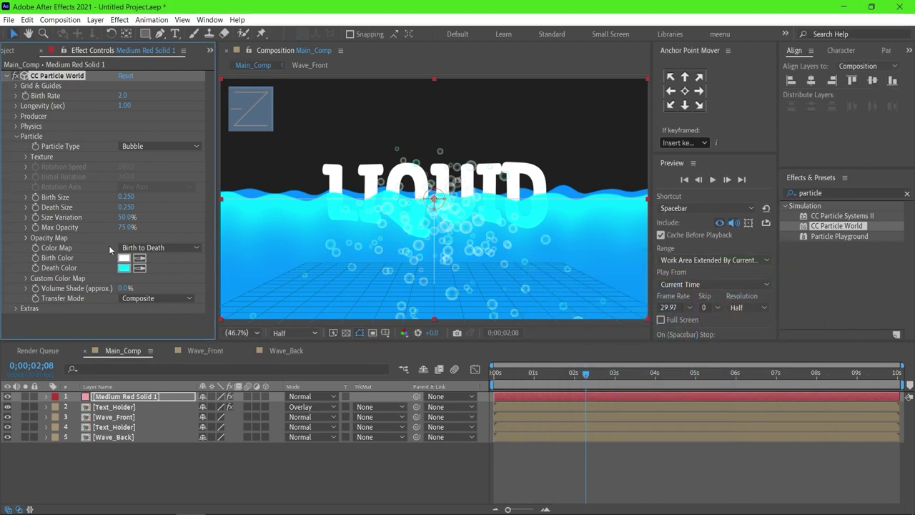
# Set bubble Death Size to 0.000, Birth Size to 0.200 and Birth Rate to 1.0
pyautogui.click(130, 207)
pyautogui.press('Return')
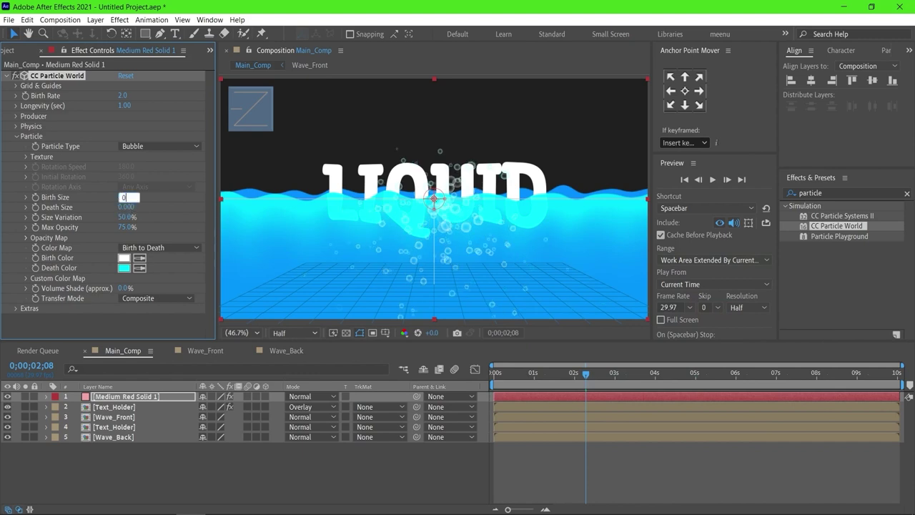
pyautogui.write('.2')
pyautogui.press('Return')
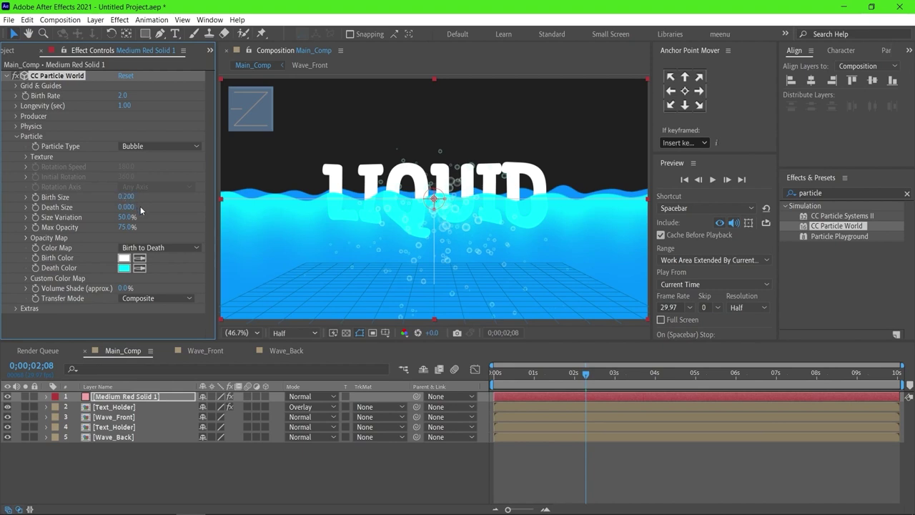
pyautogui.click(123, 96)
pyautogui.write('1')
pyautogui.press('Return')
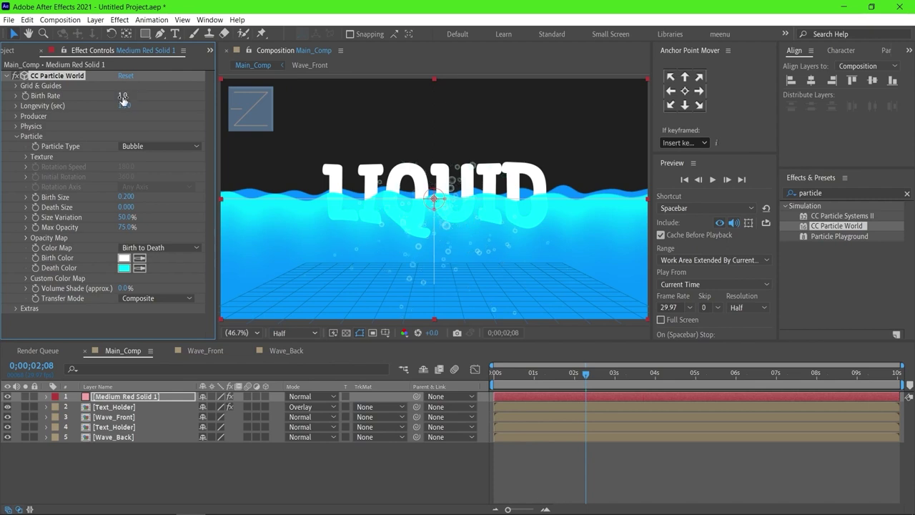
# Widen the Producer emitter to Radius X 0.225 and preview the animation from the start
pyautogui.click(16, 117)
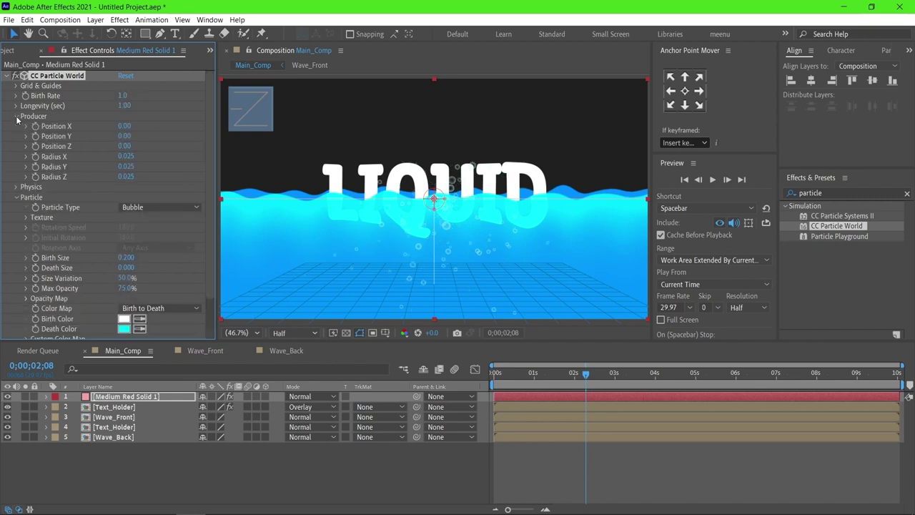
pyautogui.moveTo(540, 372)
pyautogui.mouseDown()
pyautogui.moveTo(524, 379)
pyautogui.moveTo(536, 377)
pyautogui.mouseUp()
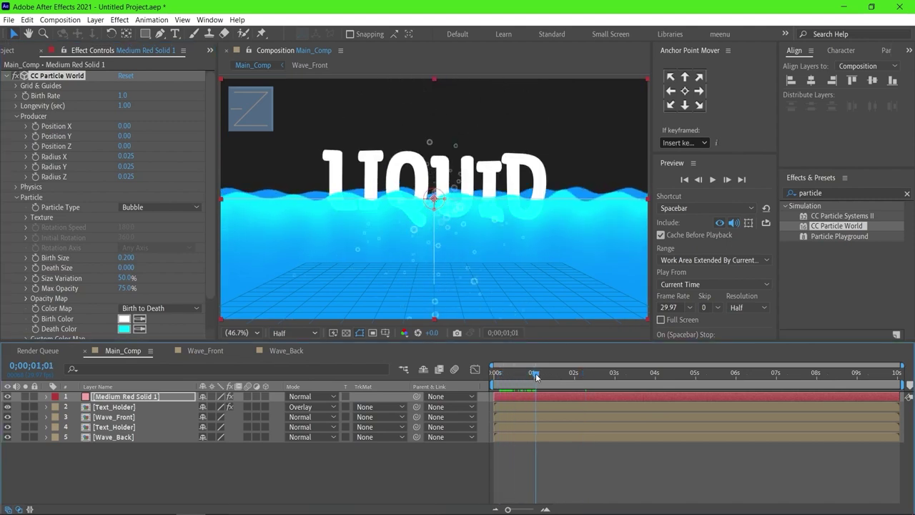
pyautogui.click(121, 157)
pyautogui.write('0.25')
pyautogui.press('Return')
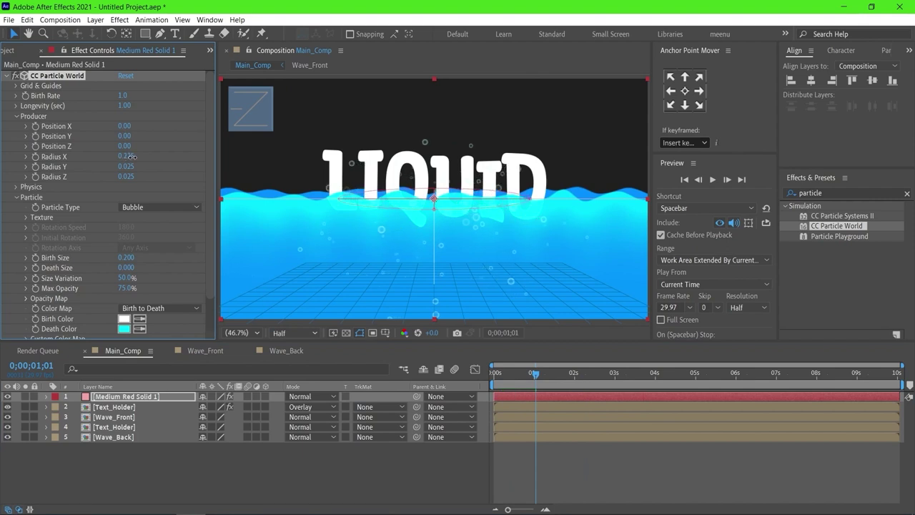
pyautogui.moveTo(508, 373); pyautogui.dragTo(477, 391)
pyautogui.press('space')
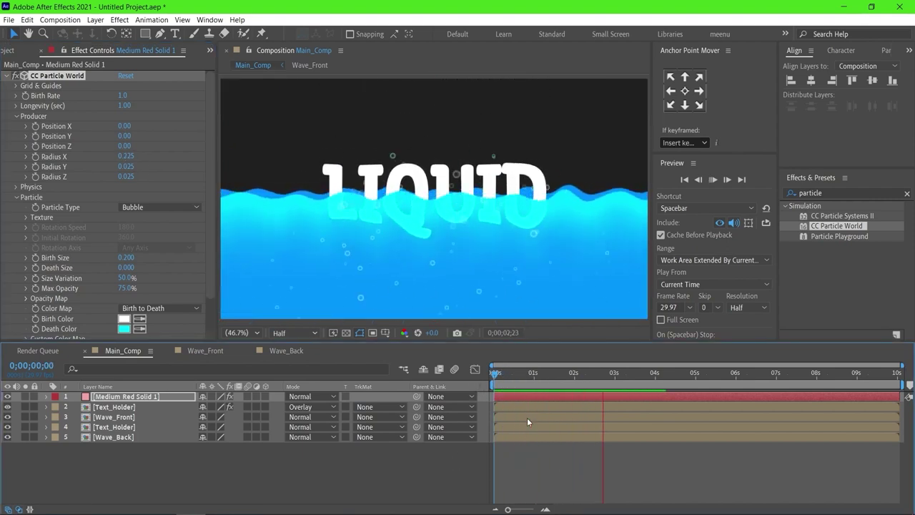
pyautogui.press('space')
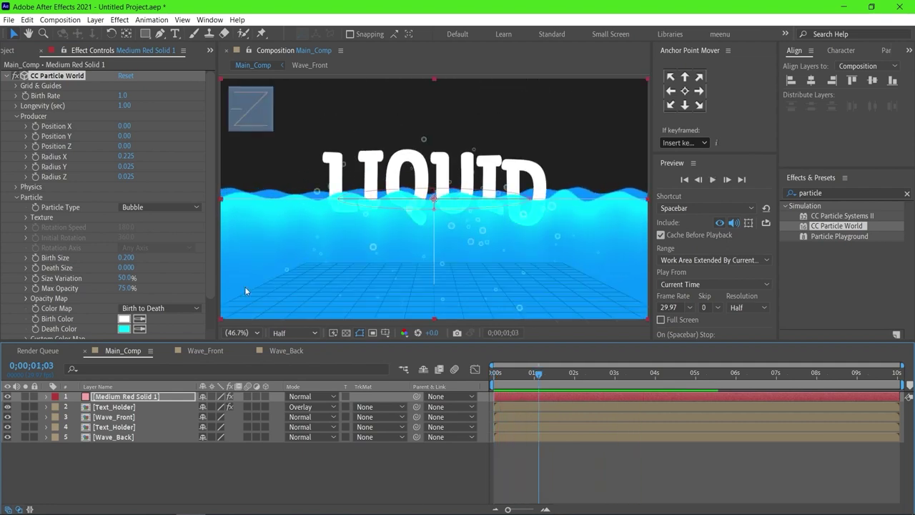
# Set the particle Physics Animation to Fractal Uni and preview the rising bubbles
pyautogui.click(15, 187)
pyautogui.click(143, 200)
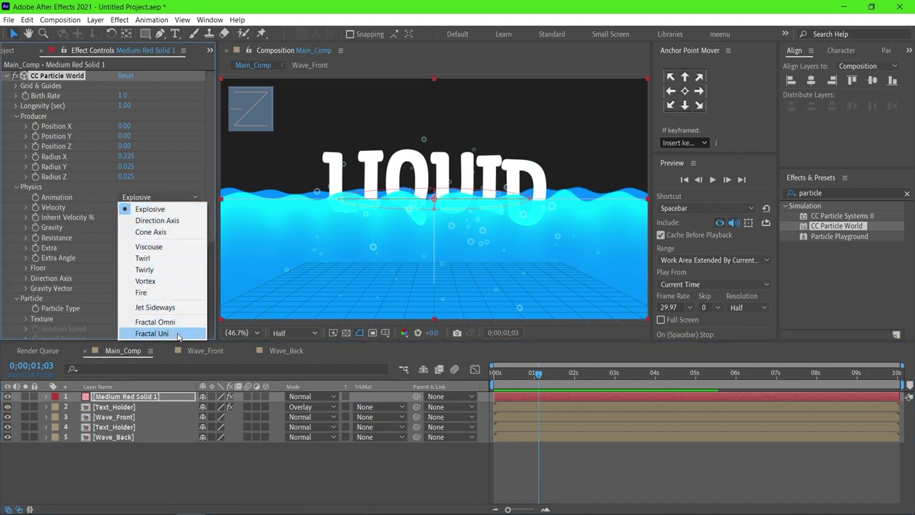
pyautogui.click(152, 333)
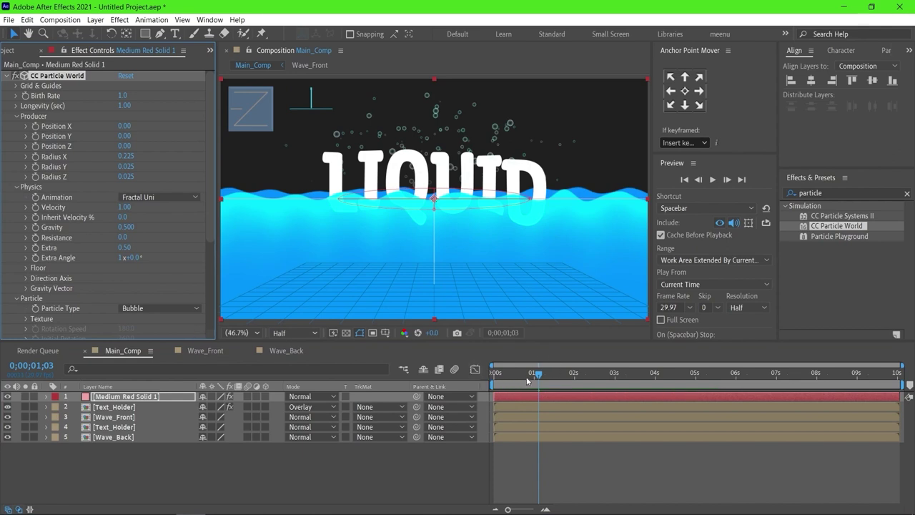
pyautogui.press('space')
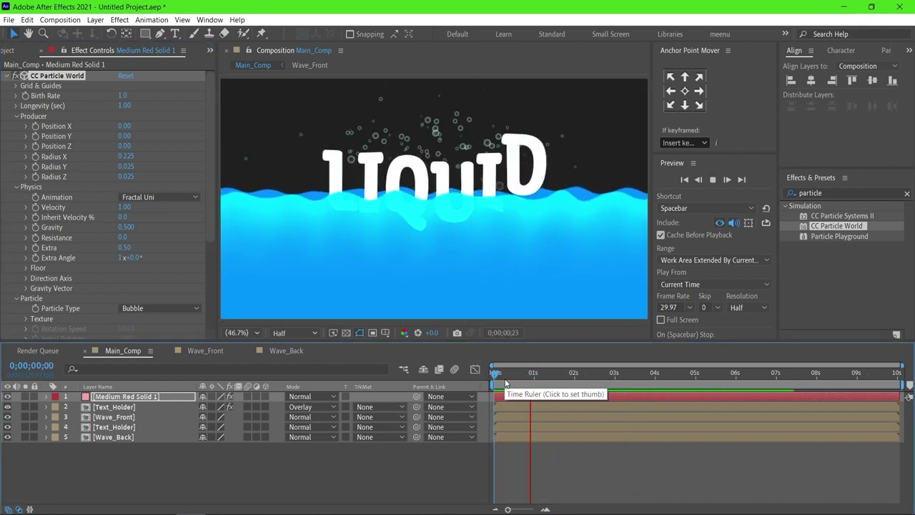
pyautogui.click(492, 377)
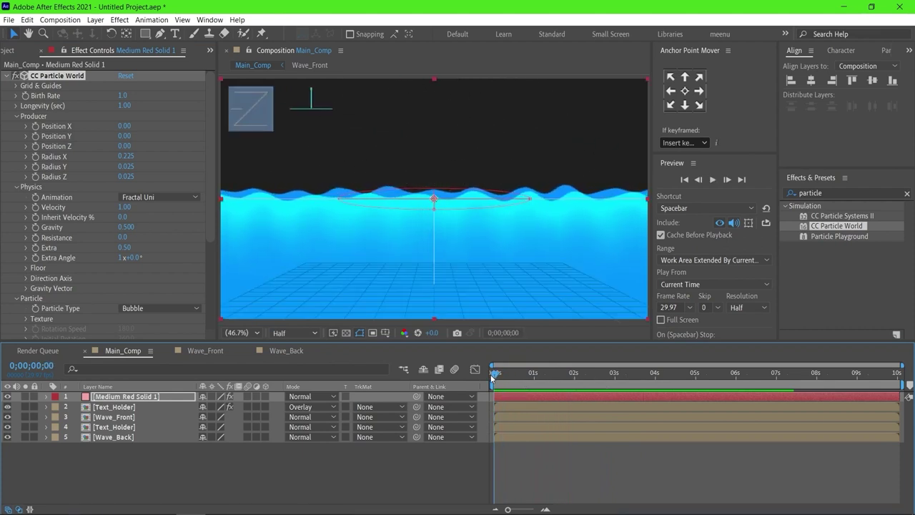
# Add a Birth Rate keyframe at 1.0 near the start and show it in the timeline
pyautogui.click(28, 98)
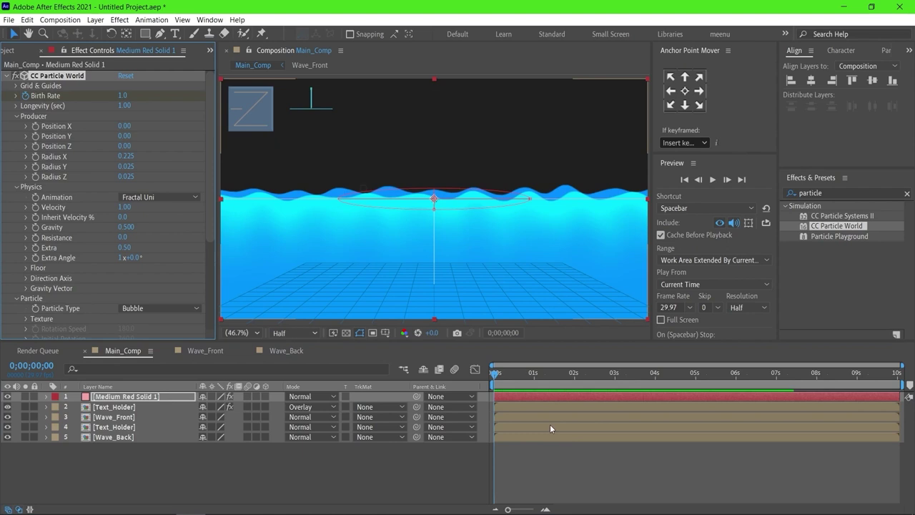
pyautogui.press('u')
pyautogui.moveTo(499, 386); pyautogui.dragTo(506, 384)
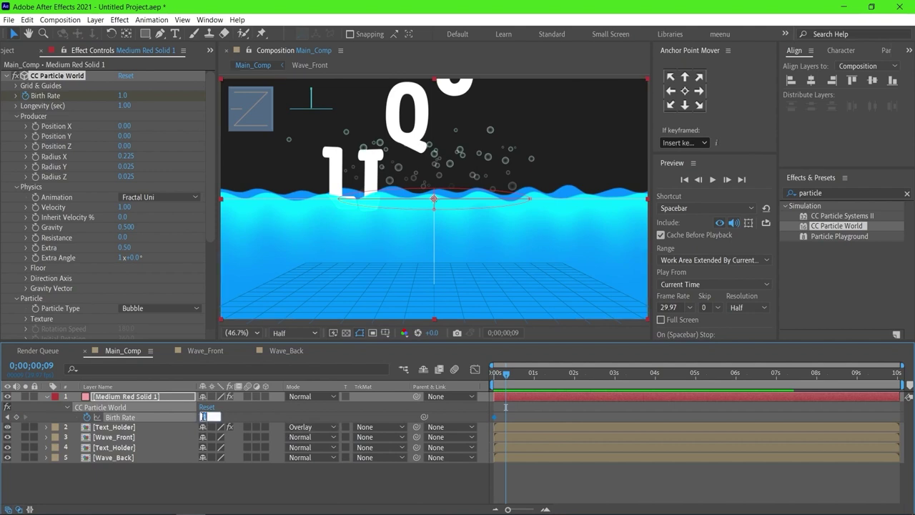
# Key the particle Birth Rate down to 0.0 a few frames later and preview it
pyautogui.press('Return')
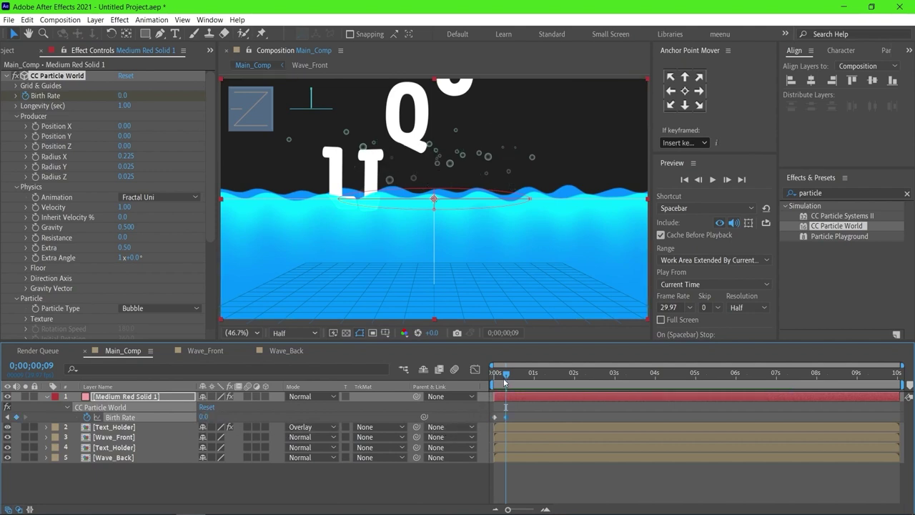
pyautogui.press('Home')
pyautogui.press('space')
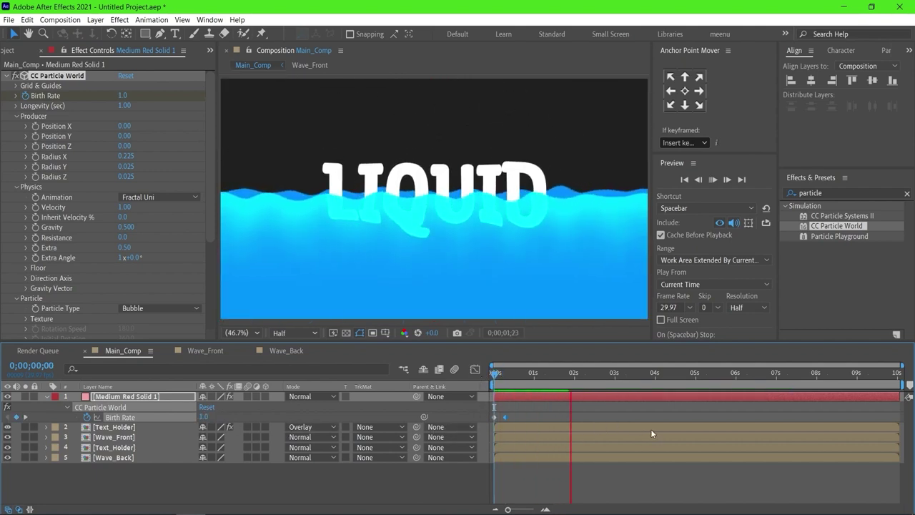
pyautogui.press('space')
# Scrub from frame 7 to frame 22 to confirm the bubbles burst only briefly
pyautogui.click(502, 374)
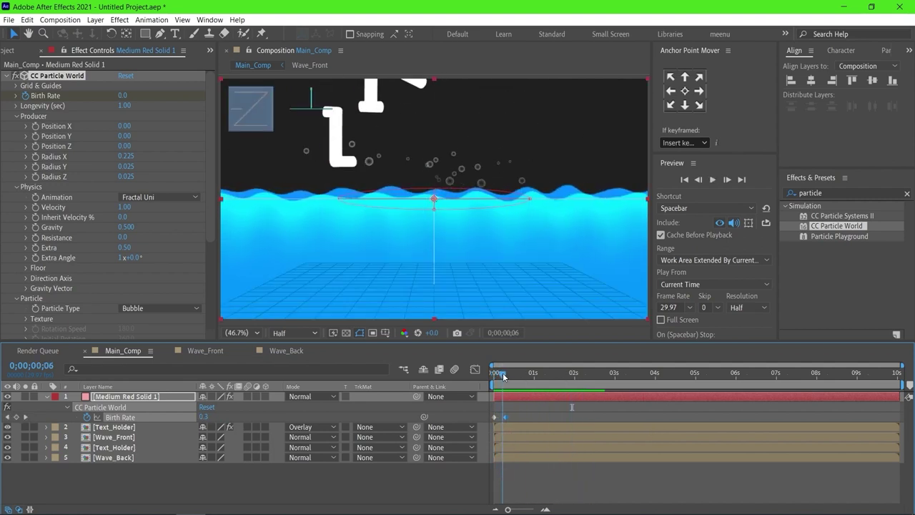
pyautogui.moveTo(504, 377); pyautogui.dragTo(523, 396)
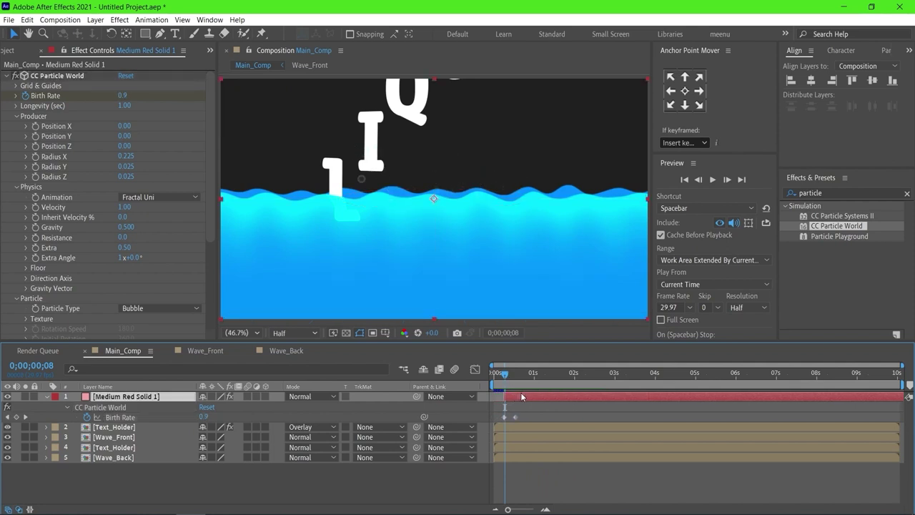
pyautogui.moveTo(503, 379); pyautogui.dragTo(526, 379)
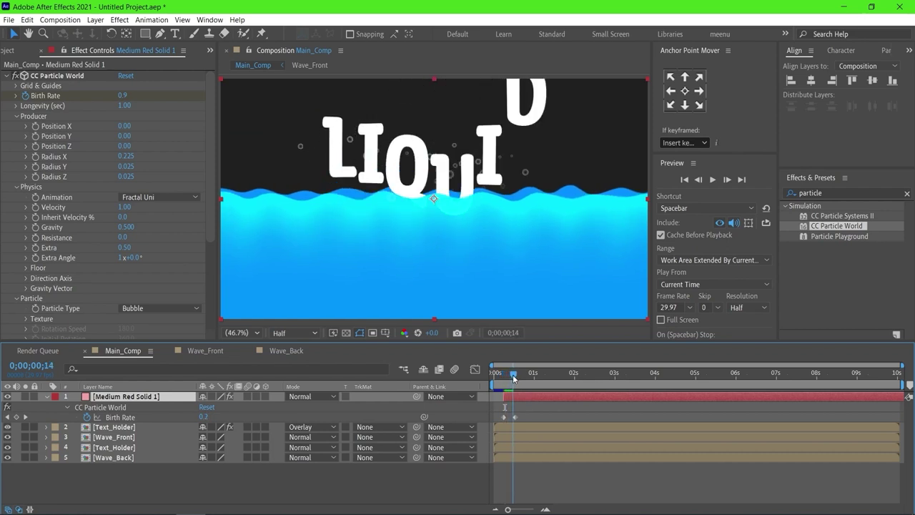
pyautogui.moveTo(526, 379); pyautogui.dragTo(540, 379)
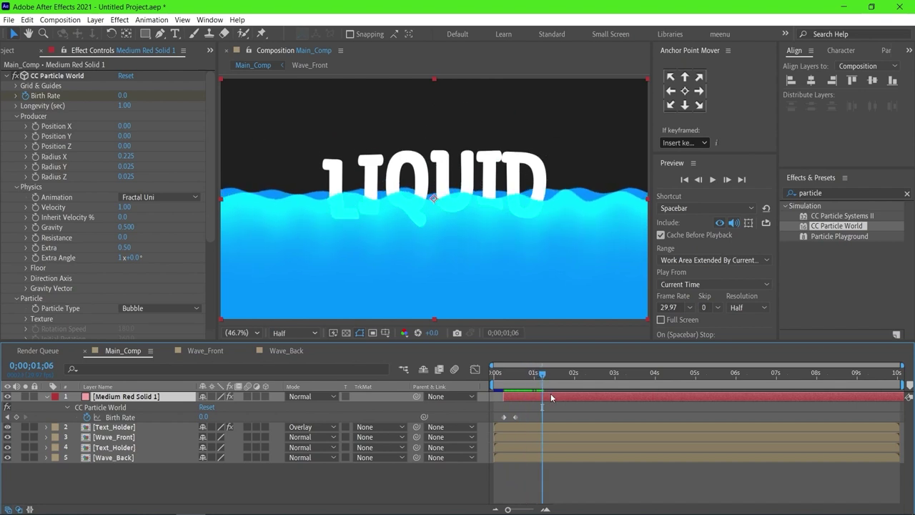
pyautogui.press('space')
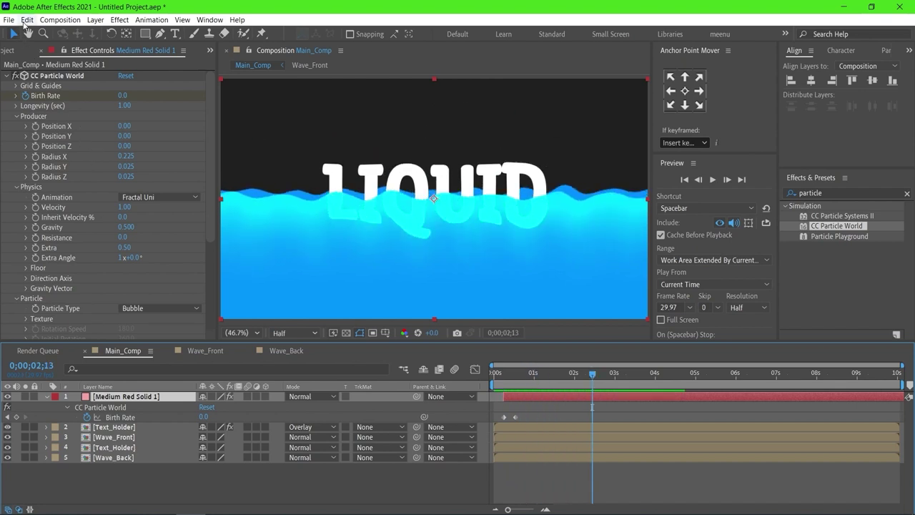
pyautogui.click(26, 20)
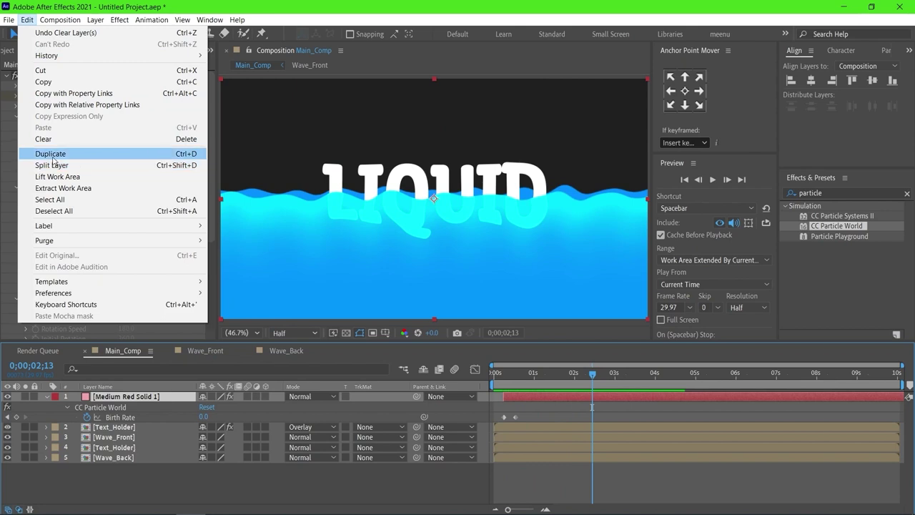
# Duplicate the bubble particle layer and scrub to the frames where the letters splash
pyautogui.click(52, 155)
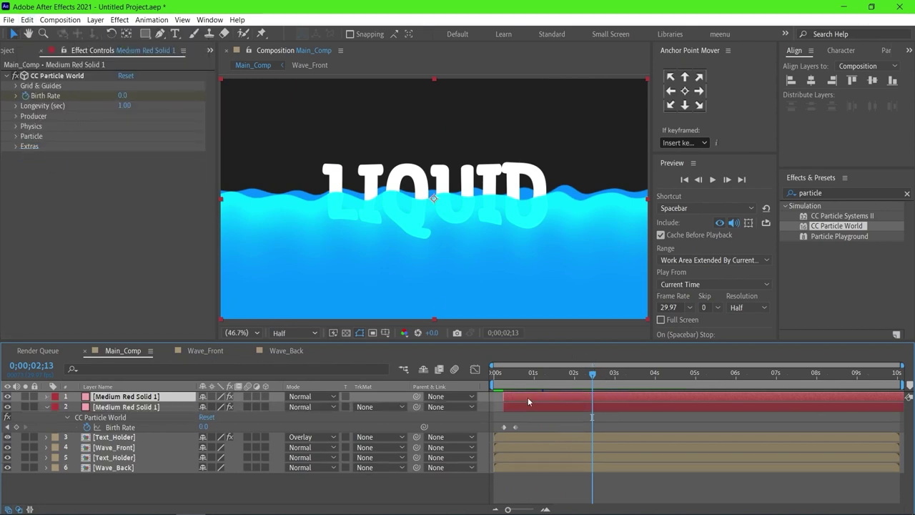
pyautogui.moveTo(508, 379); pyautogui.dragTo(522, 379)
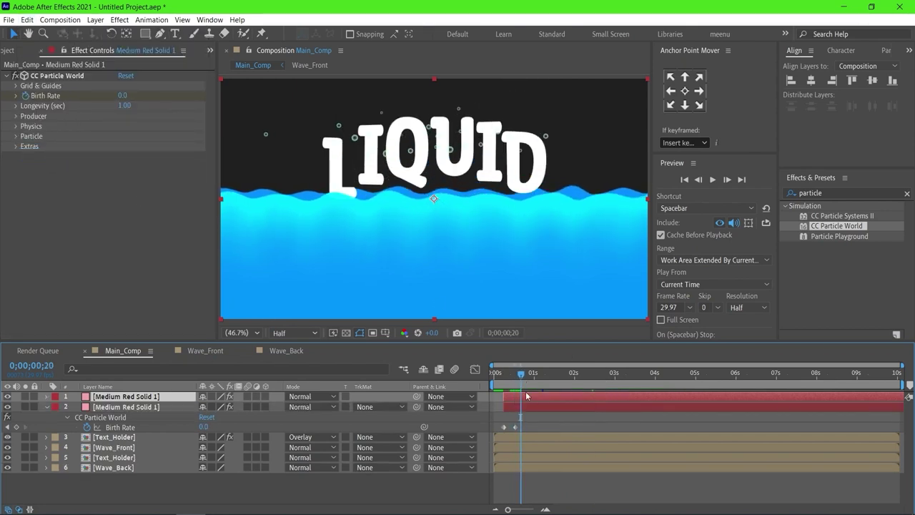
pyautogui.moveTo(502, 374); pyautogui.dragTo(518, 376)
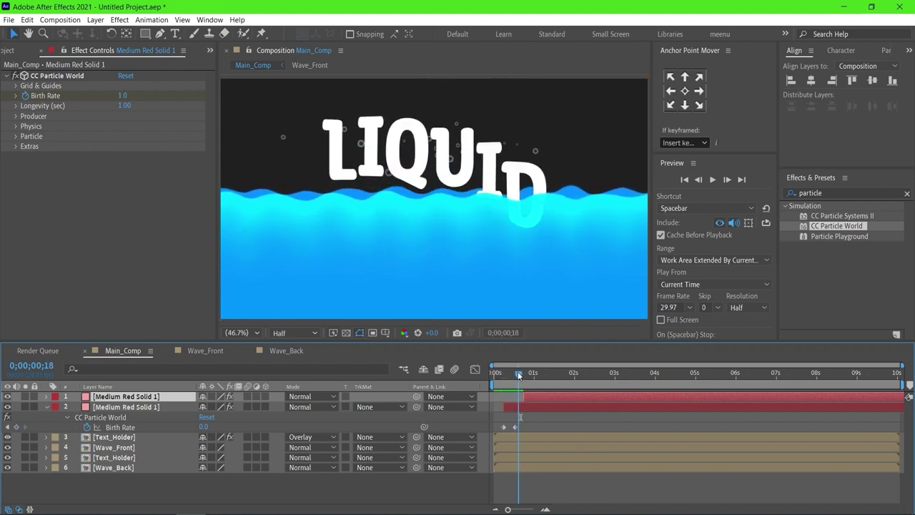
pyautogui.moveTo(545, 385); pyautogui.dragTo(541, 387)
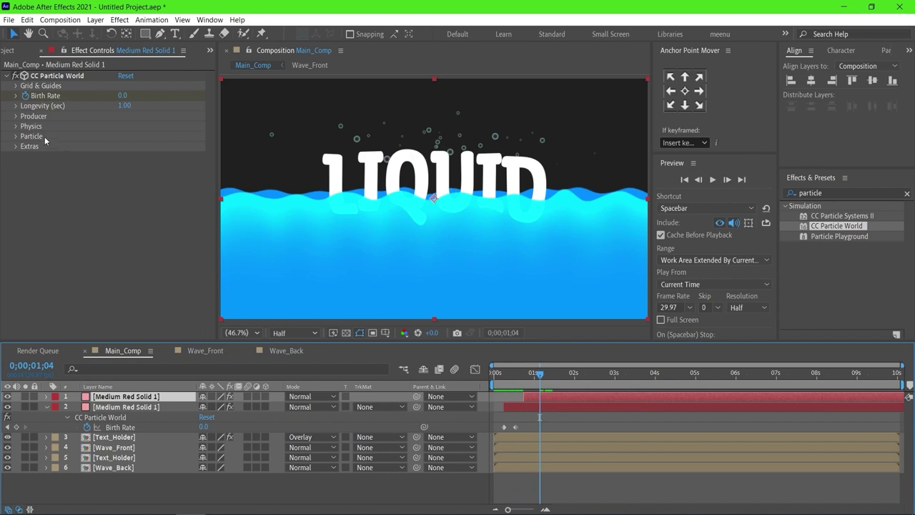
# Switch the copy's Particle Type to Motion Polygon with Birth Size 0.400
pyautogui.click(16, 137)
pyautogui.click(161, 145)
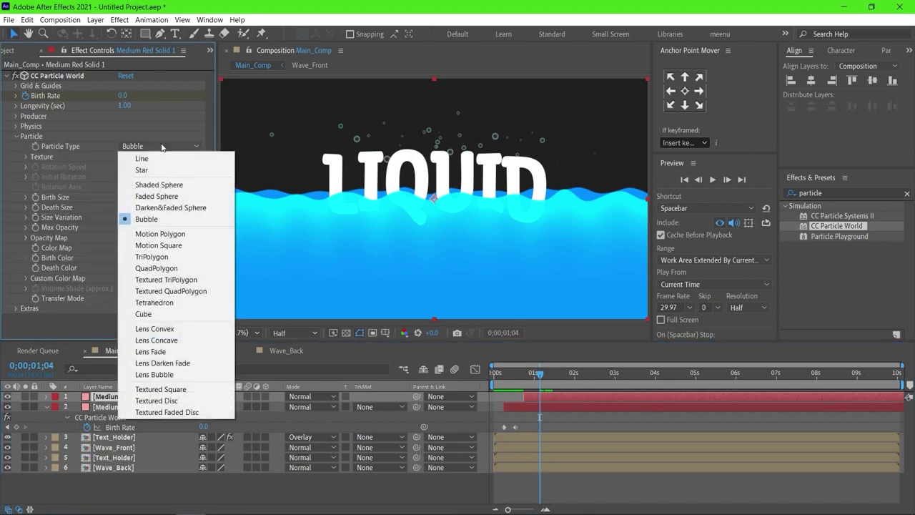
pyautogui.click(167, 234)
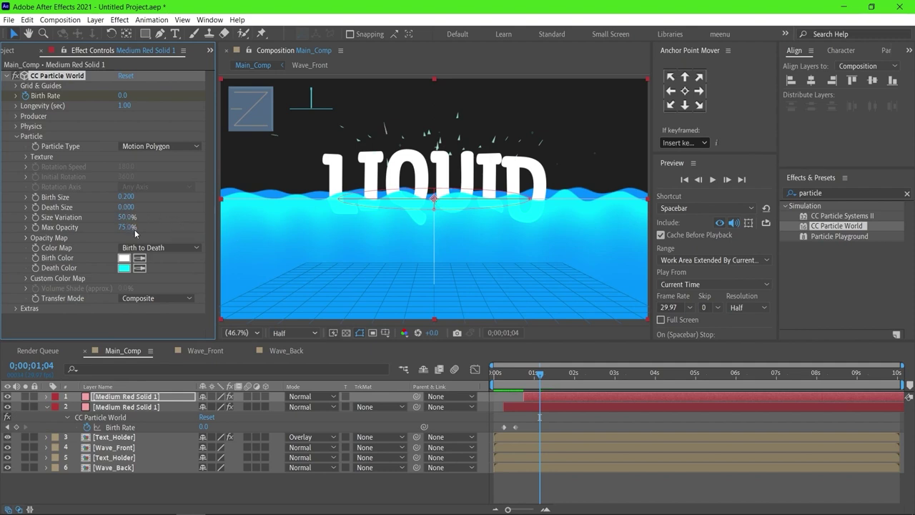
pyautogui.click(126, 197)
pyautogui.write('0.400')
pyautogui.press('Return')
# Preview both particle layers together from the composition start
pyautogui.click(16, 127)
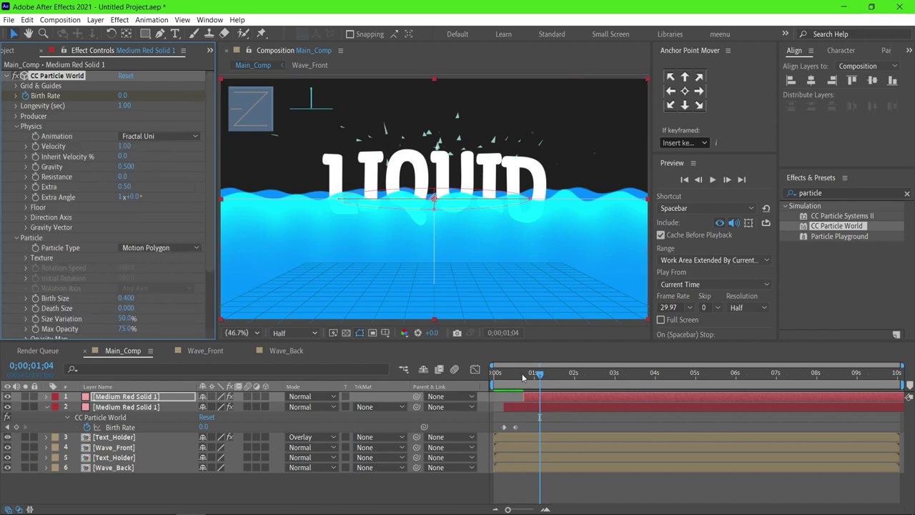
pyautogui.moveTo(522, 377); pyautogui.dragTo(482, 375)
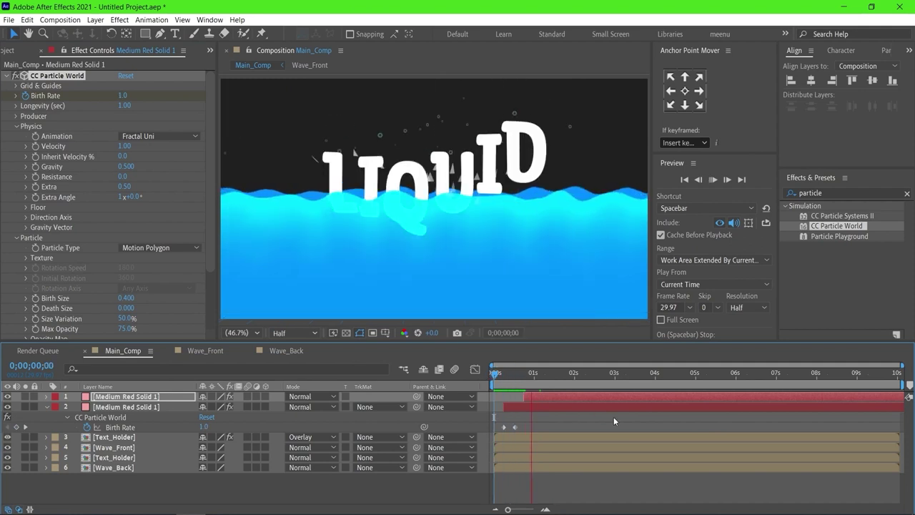
pyautogui.press('space')
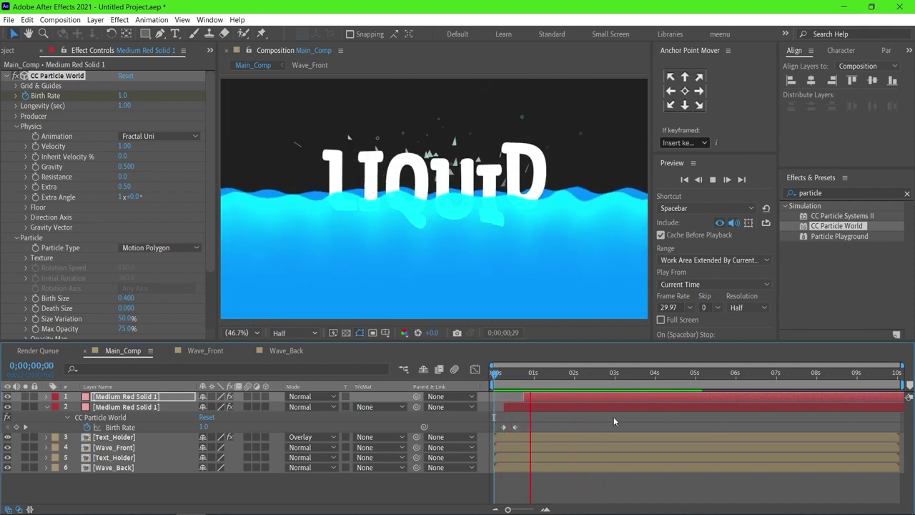
pyautogui.press('space')
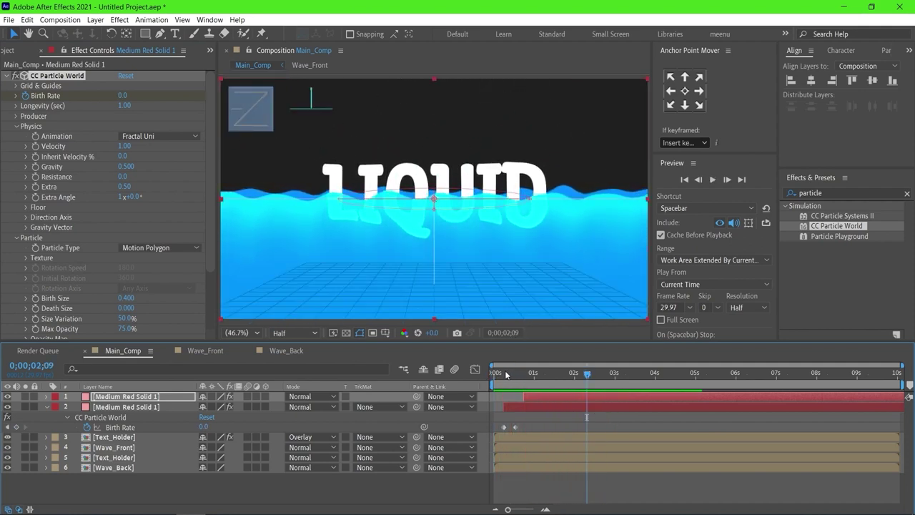
pyautogui.moveTo(506, 370); pyautogui.dragTo(542, 379)
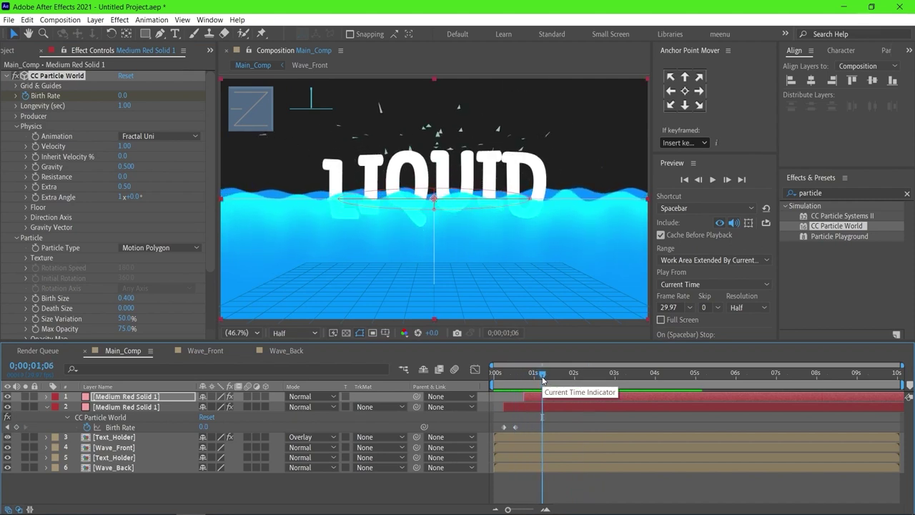
pyautogui.moveTo(542, 375); pyautogui.dragTo(521, 382)
pyautogui.click(519, 409)
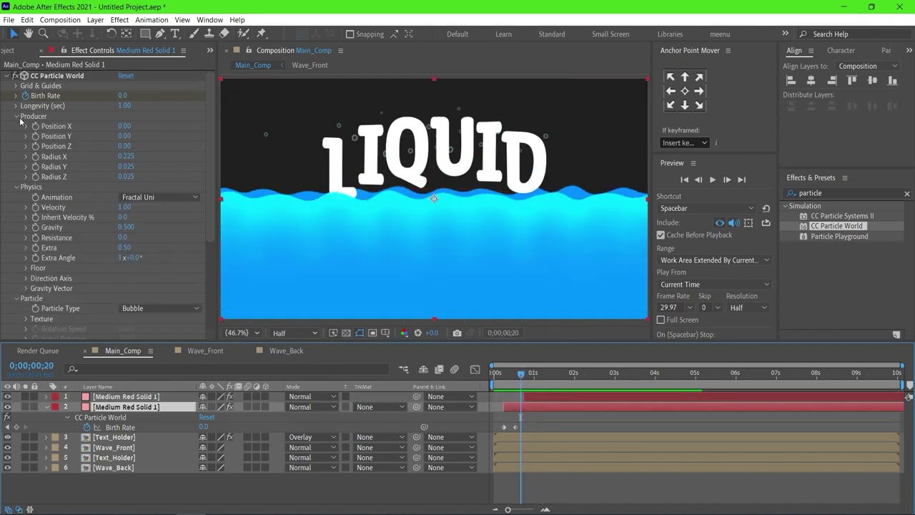
# Slow the bubbles to Velocity 0.80 and preview the result
pyautogui.click(124, 207)
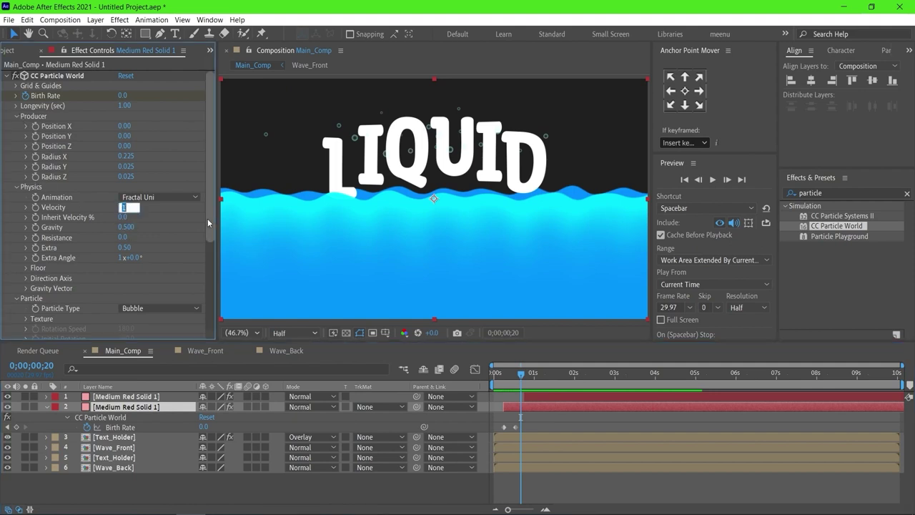
pyautogui.write('0.8')
pyautogui.press('Return')
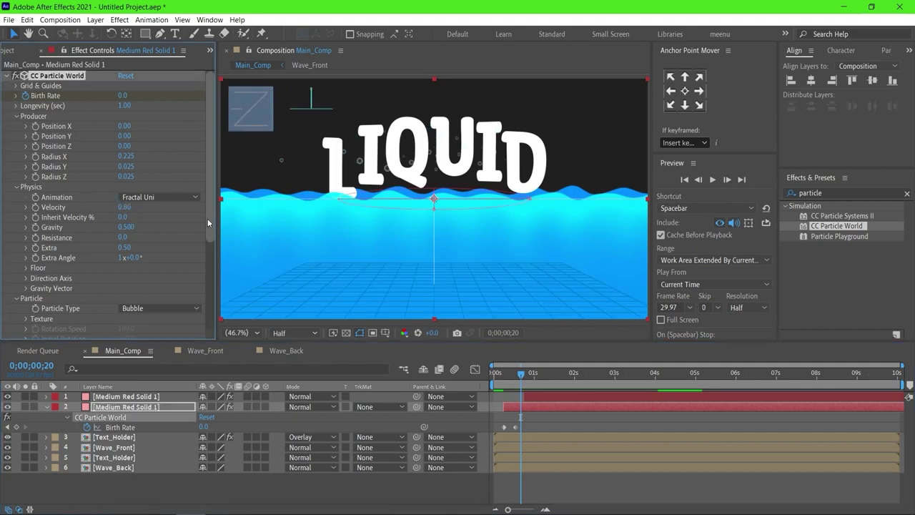
pyautogui.moveTo(515, 378); pyautogui.dragTo(493, 377)
pyautogui.press('space')
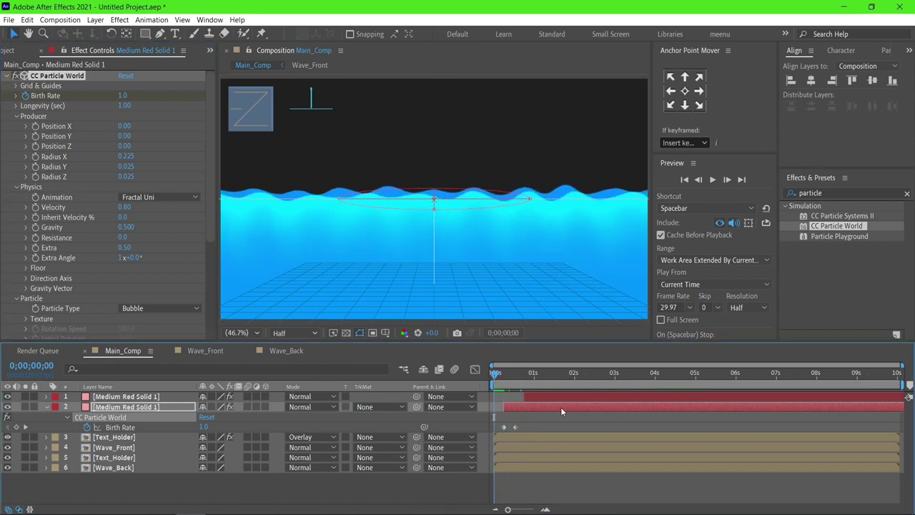
pyautogui.click(597, 424)
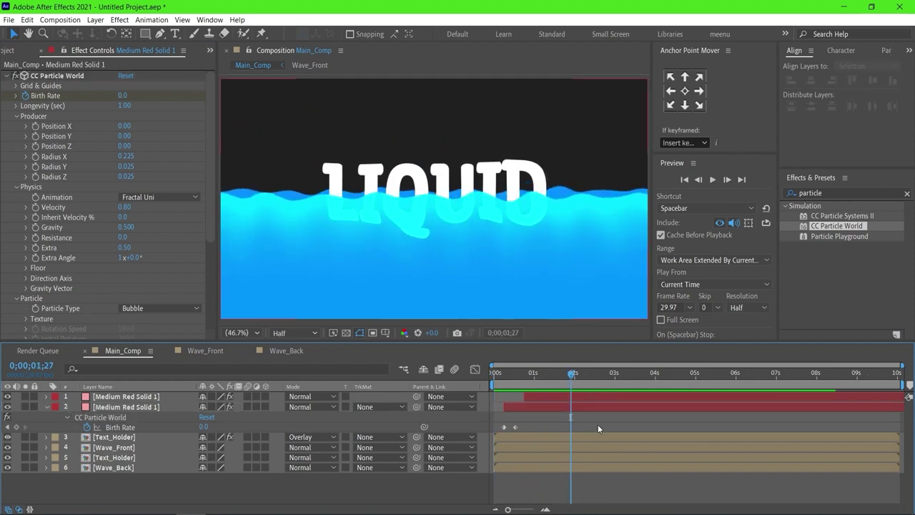
# Rename the bubble particle layer to splash_bubbles
pyautogui.click(46, 407)
pyautogui.click(109, 407)
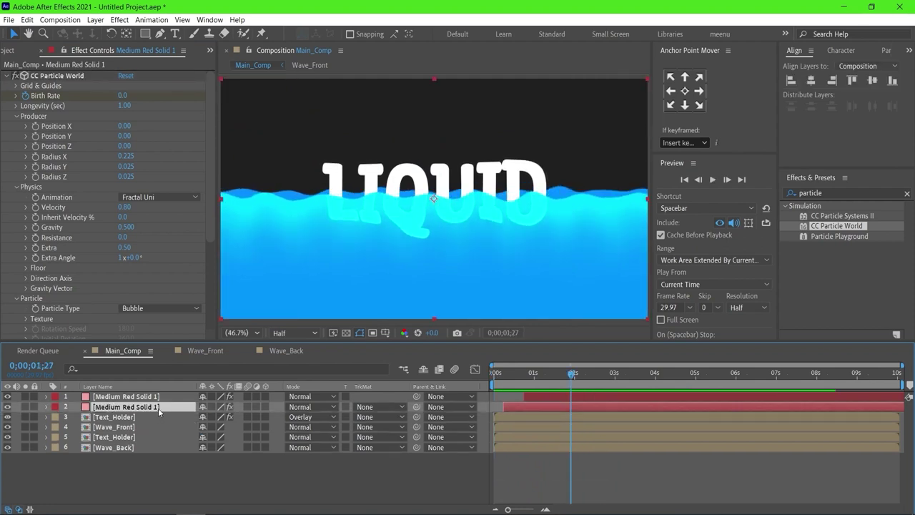
pyautogui.press('Return')
pyautogui.write('splash_bu')
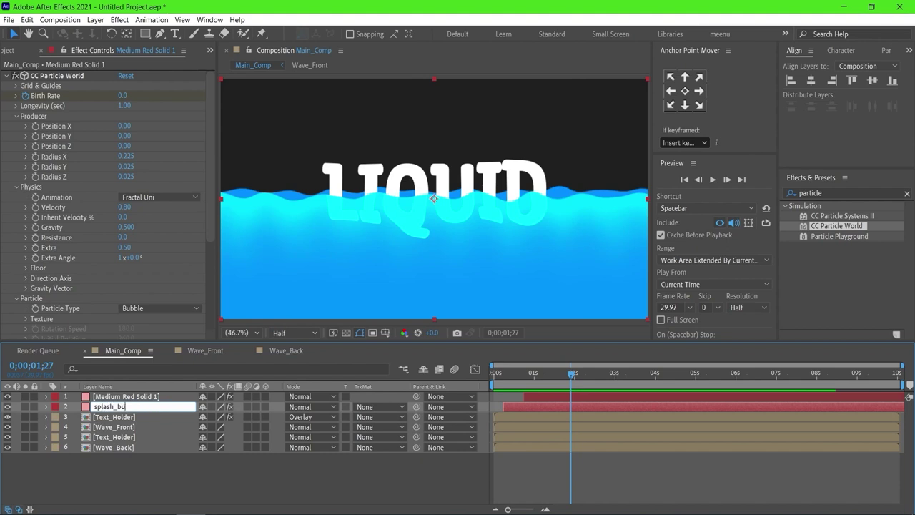
pyautogui.write('bbles')
pyautogui.press('Return')
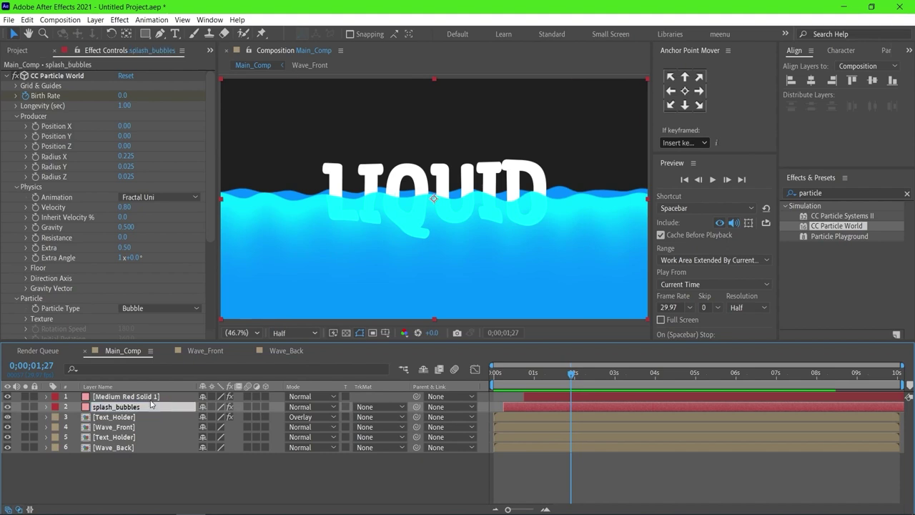
# Rename the top particle layer to splash_tris and preview the animation
pyautogui.click(150, 398)
pyautogui.press('Return')
pyautogui.write('splash_tri')
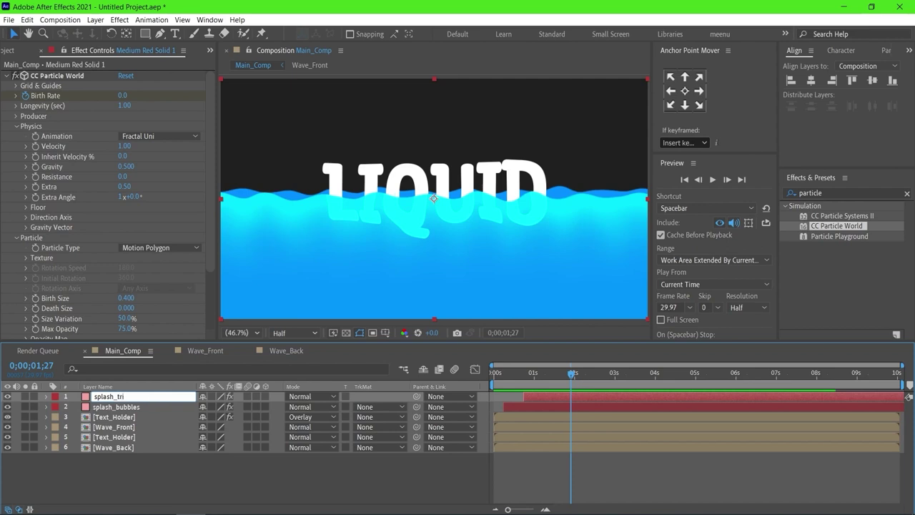
pyautogui.write('s')
pyautogui.press('Return')
pyautogui.press('space')
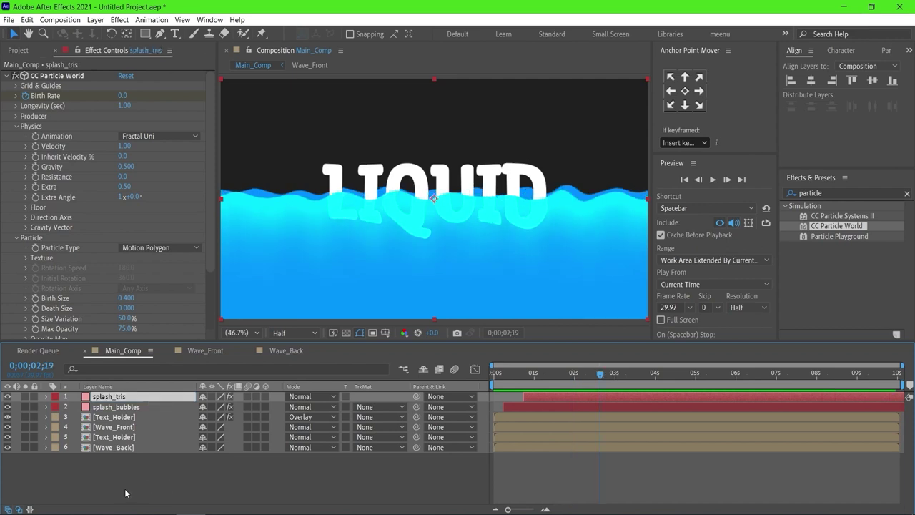
pyautogui.rightClick(103, 494)
# Create a full-size solid at the bottom of the layer stack and apply Gradient Ramp
pyautogui.moveTo(225, 367)
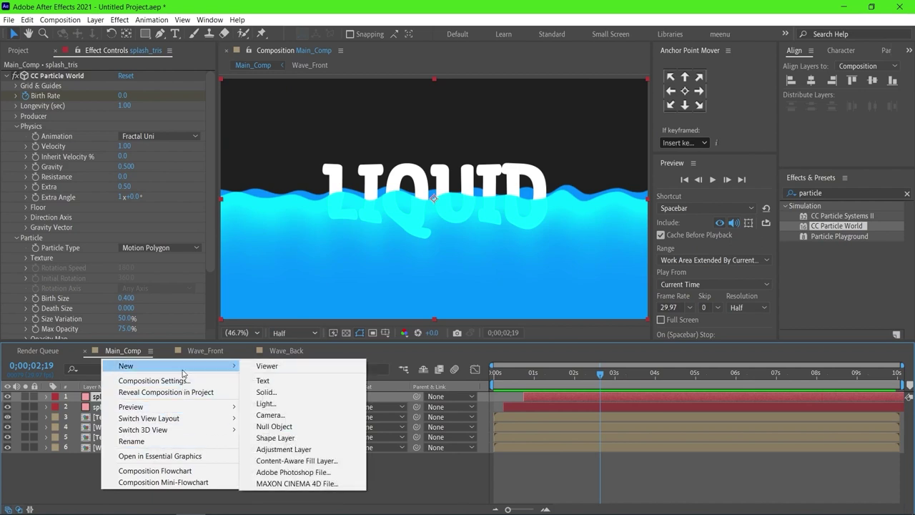
pyautogui.click(266, 392)
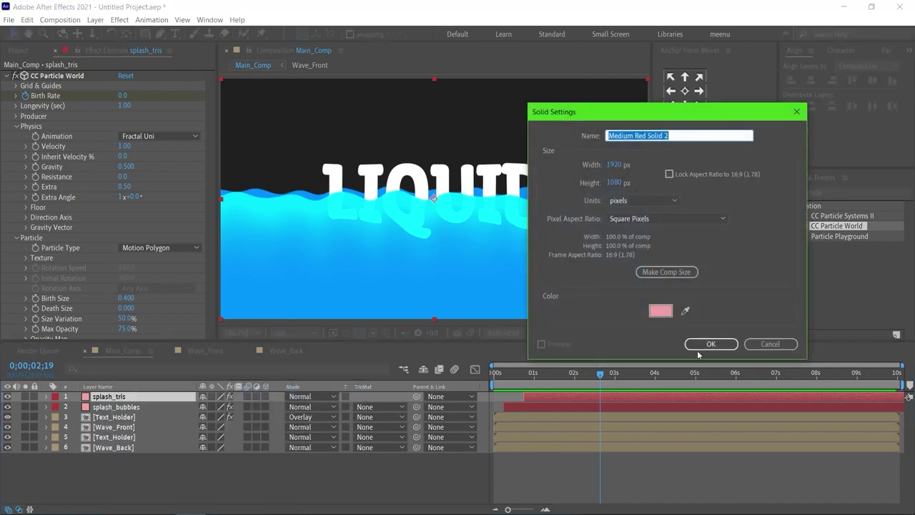
pyautogui.click(707, 344)
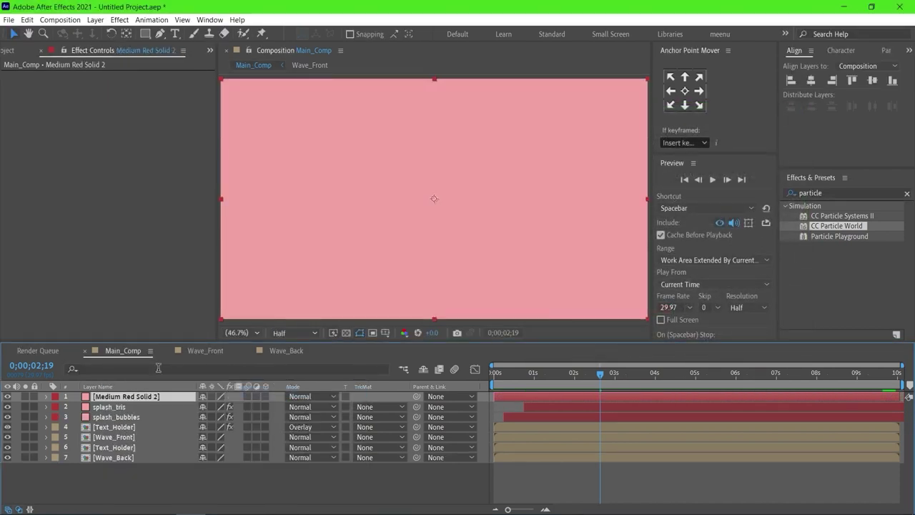
pyautogui.moveTo(132, 398); pyautogui.dragTo(143, 464)
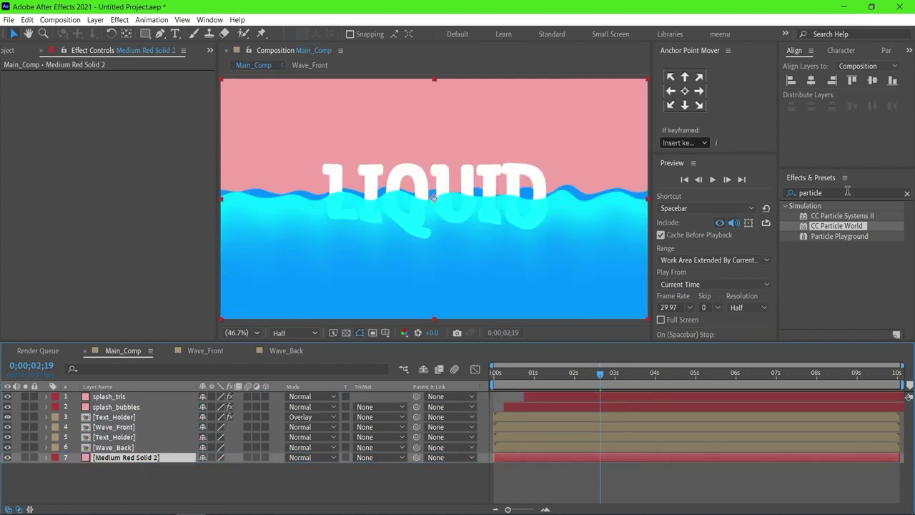
pyautogui.click(847, 192)
pyautogui.write('g')
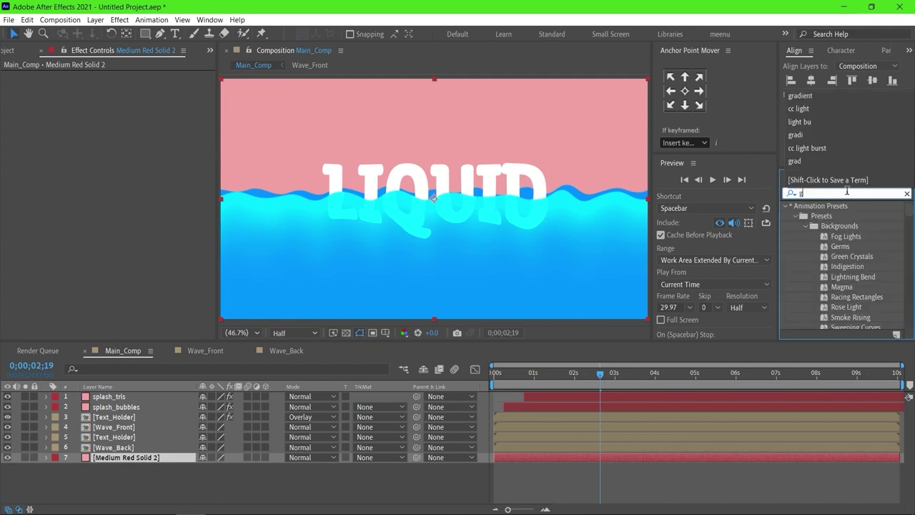
pyautogui.write('radient')
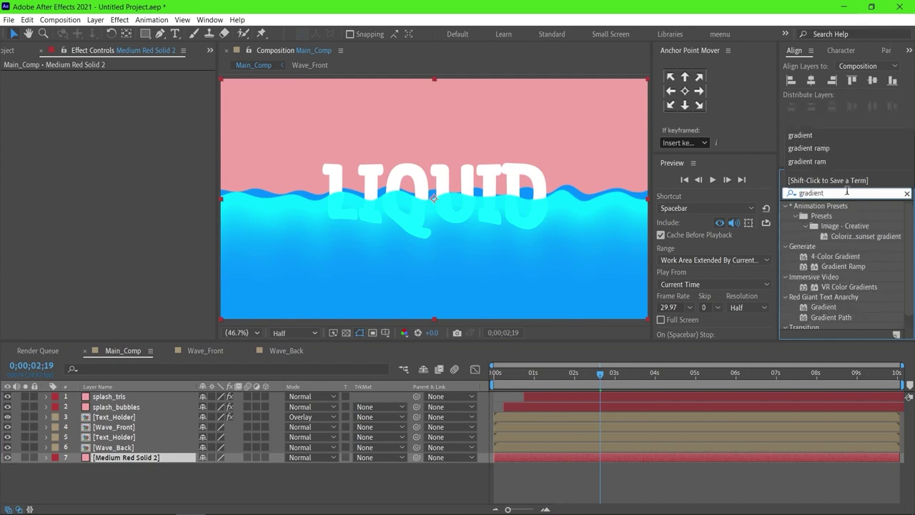
pyautogui.moveTo(843, 216); pyautogui.dragTo(513, 453)
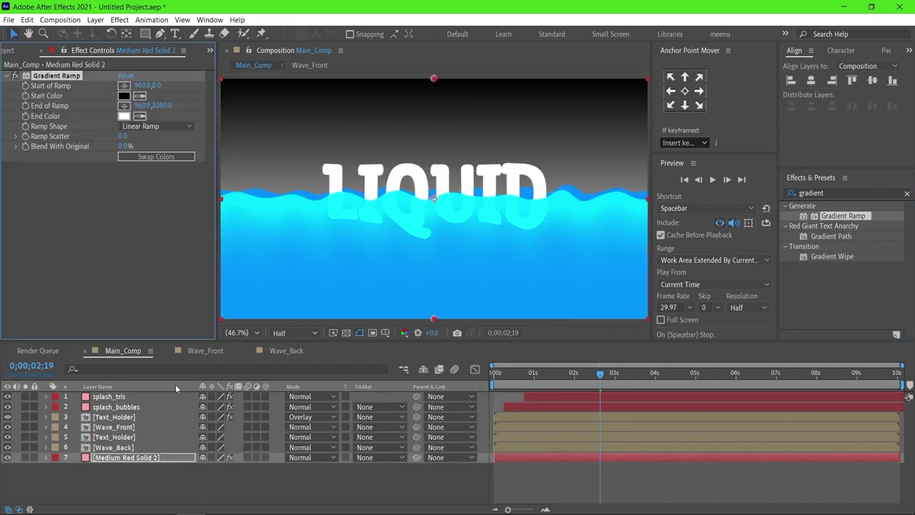
# Set the ramp's Start Color to vivid blue and End Color to light peach
pyautogui.click(125, 95)
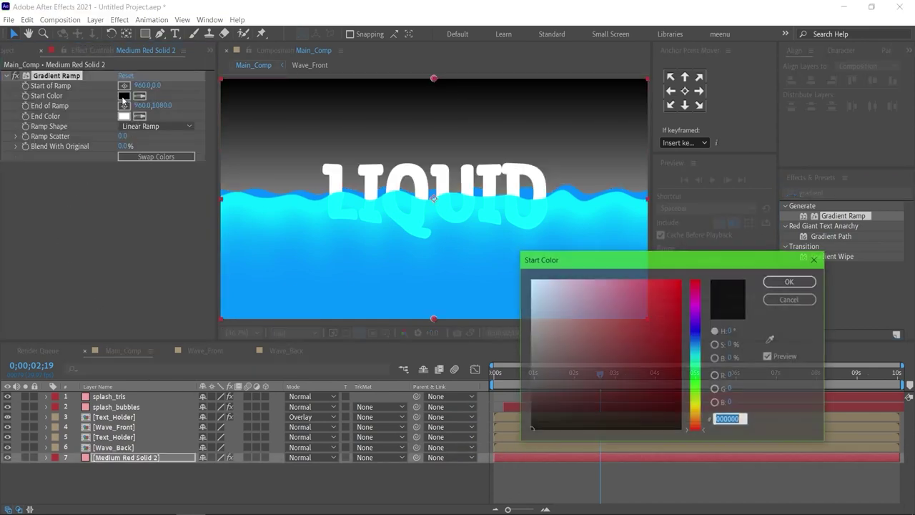
pyautogui.click(699, 340)
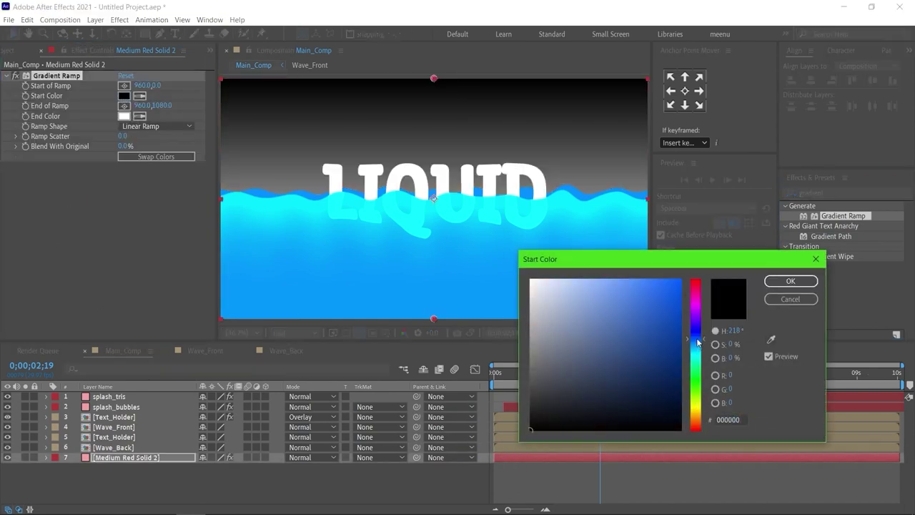
pyautogui.moveTo(669, 314); pyautogui.dragTo(672, 281)
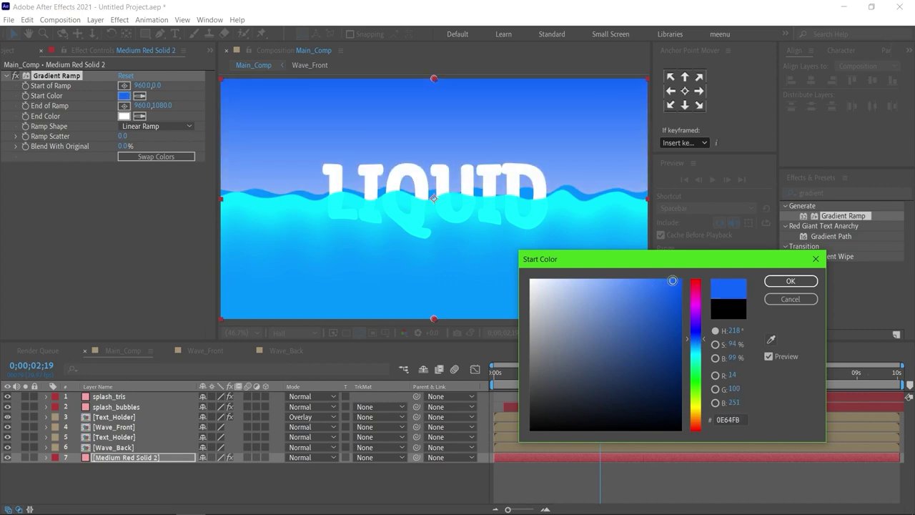
pyautogui.click(790, 281)
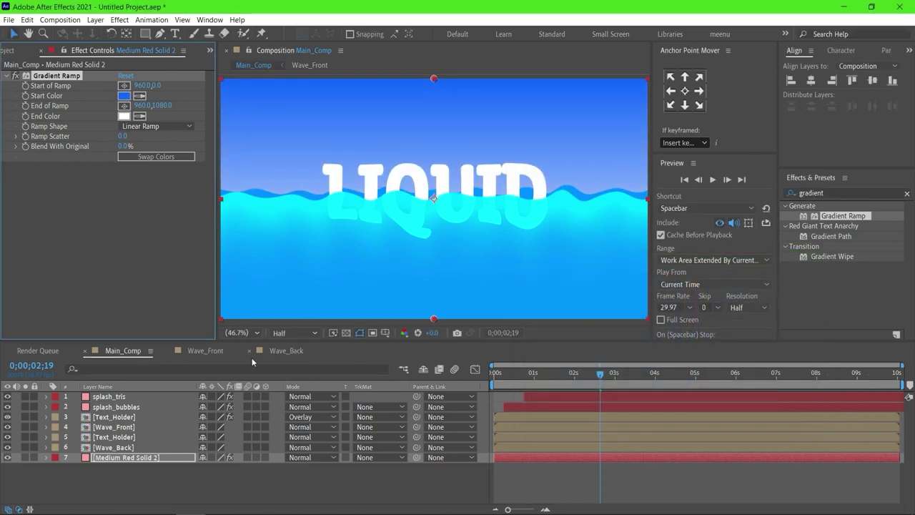
pyautogui.click(125, 115)
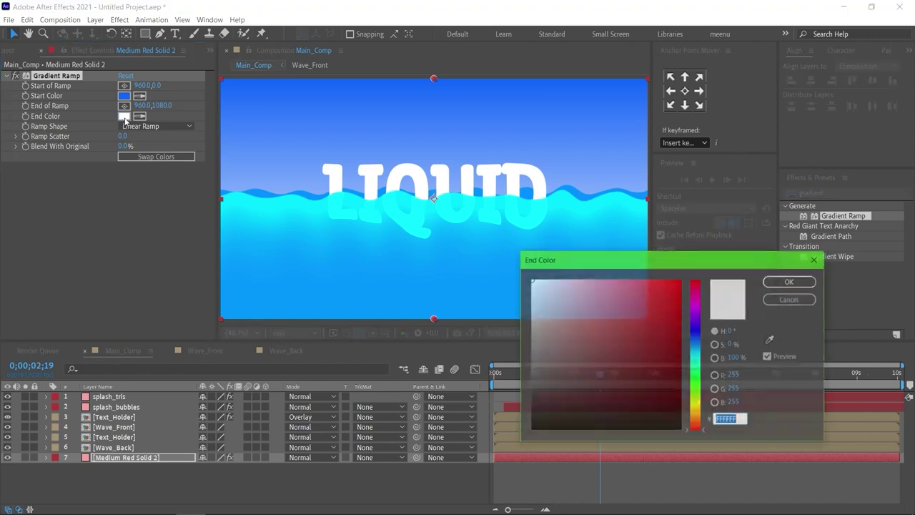
pyautogui.moveTo(699, 424); pyautogui.dragTo(697, 420)
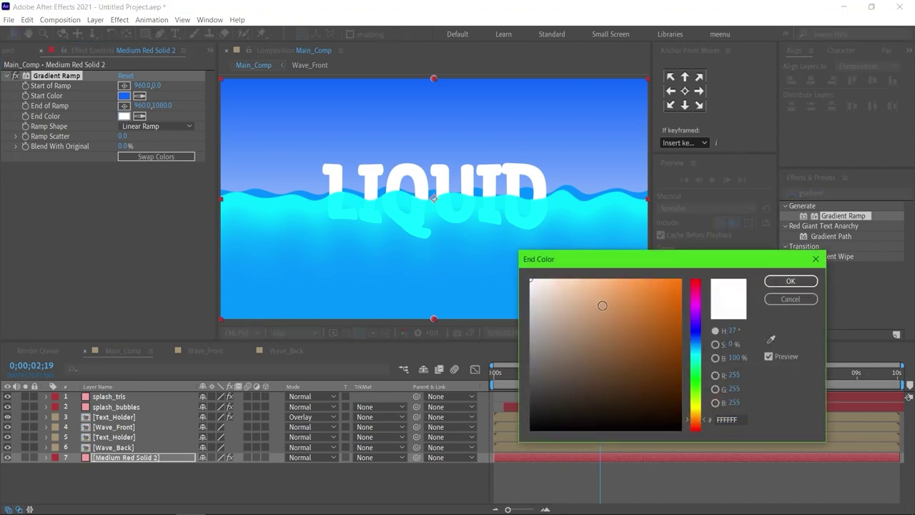
pyautogui.moveTo(622, 286); pyautogui.dragTo(608, 272)
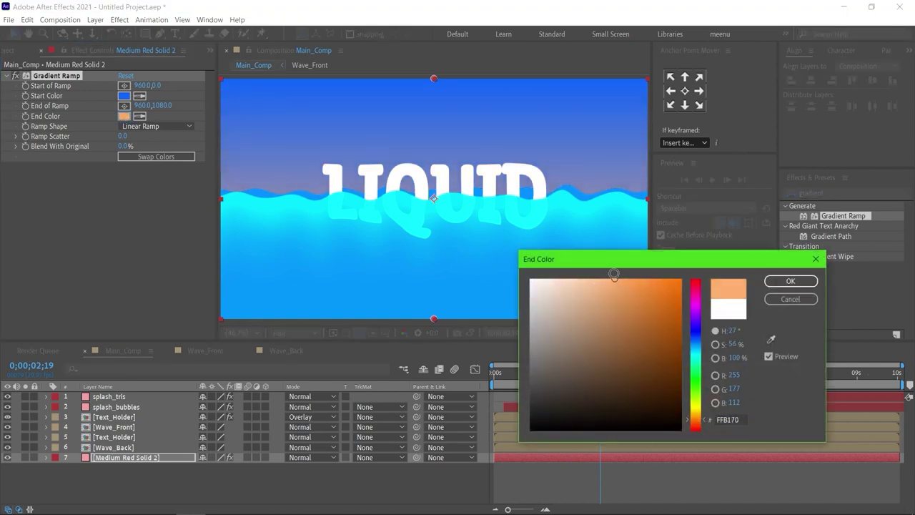
pyautogui.click(791, 280)
# Move the ramp points to the frame top and waterline, lightening the peach and saturating the blue
pyautogui.moveTo(434, 319)
pyautogui.mouseDown()
pyautogui.moveTo(440, 234)
pyautogui.moveTo(431, 214)
pyautogui.mouseUp()
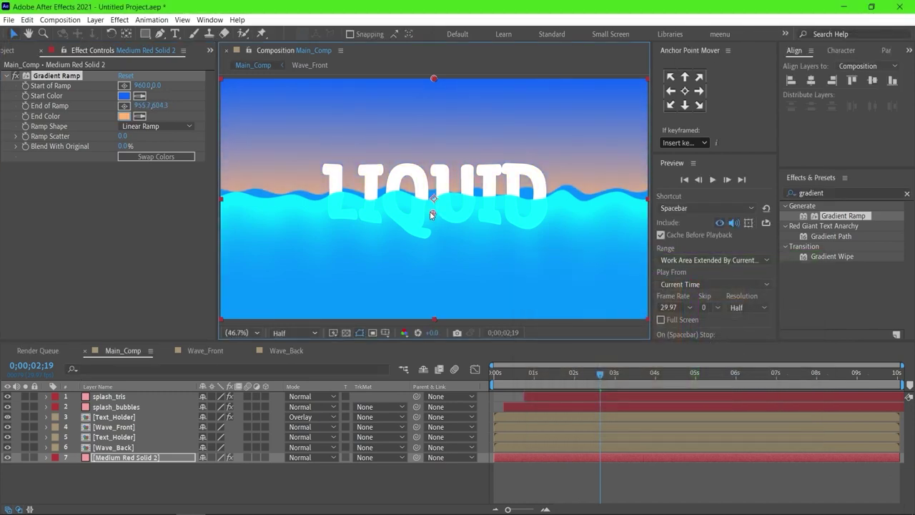
pyautogui.click(125, 116)
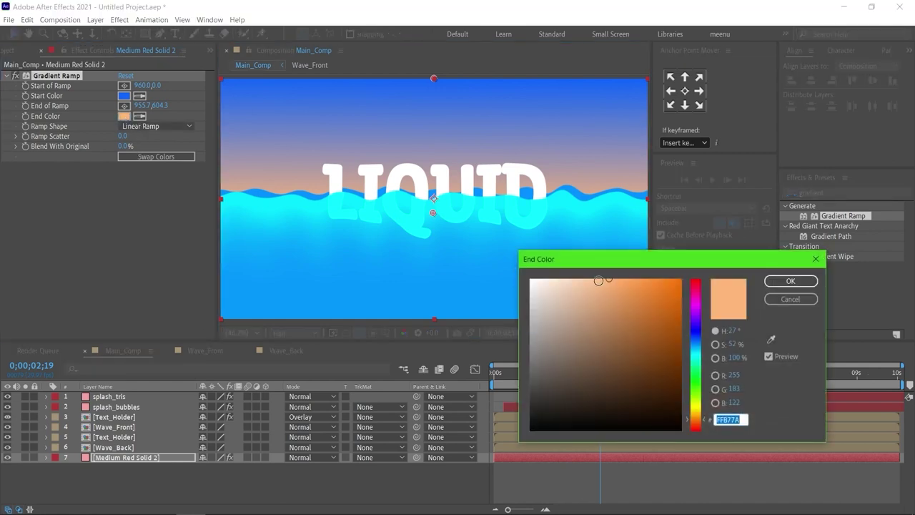
pyautogui.moveTo(609, 279); pyautogui.dragTo(590, 277)
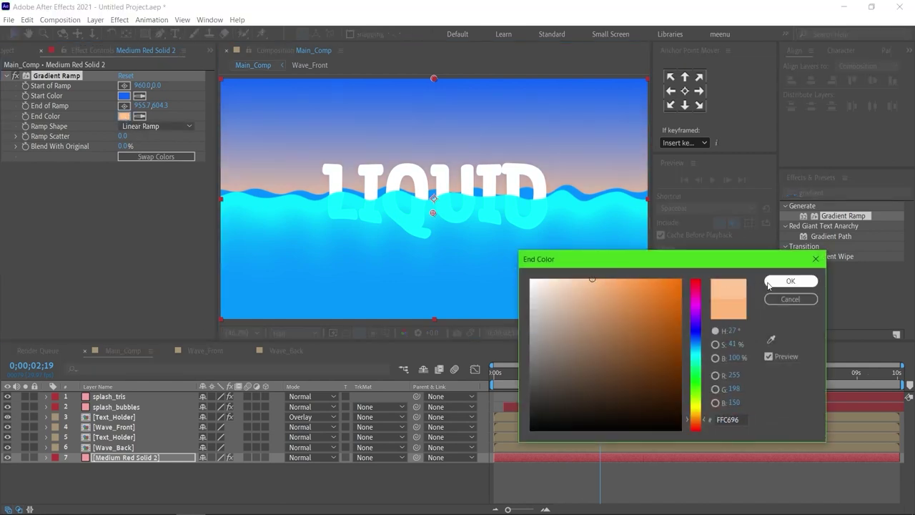
pyautogui.click(791, 280)
pyautogui.moveTo(429, 82)
pyautogui.mouseDown()
pyautogui.moveTo(433, 72)
pyautogui.moveTo(434, 100)
pyautogui.mouseUp()
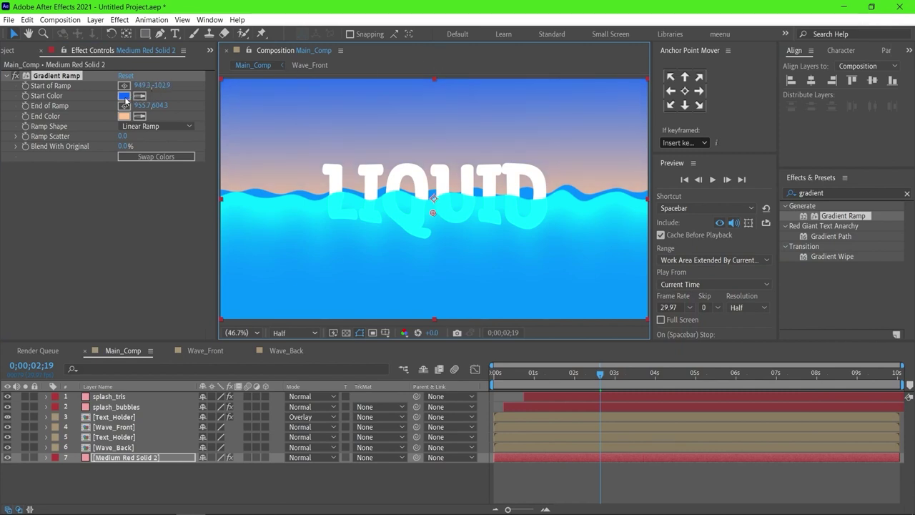
pyautogui.click(124, 97)
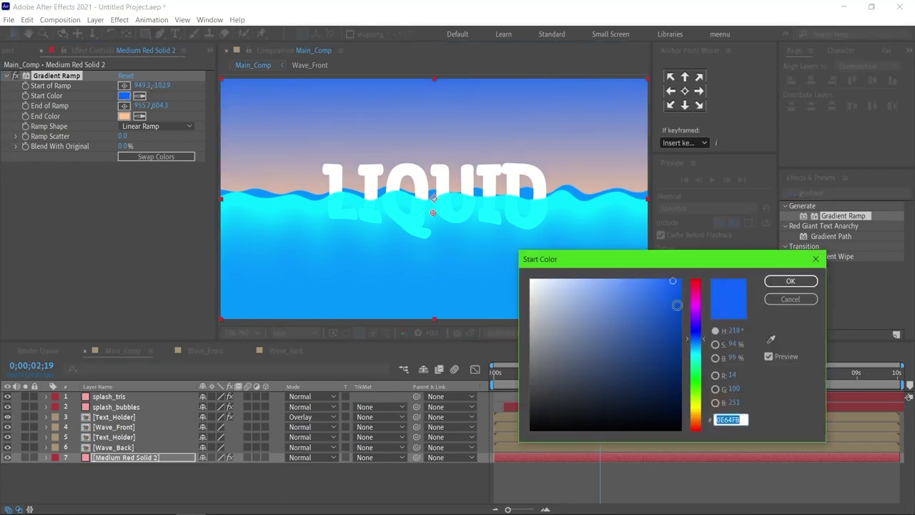
pyautogui.moveTo(671, 279); pyautogui.dragTo(692, 279)
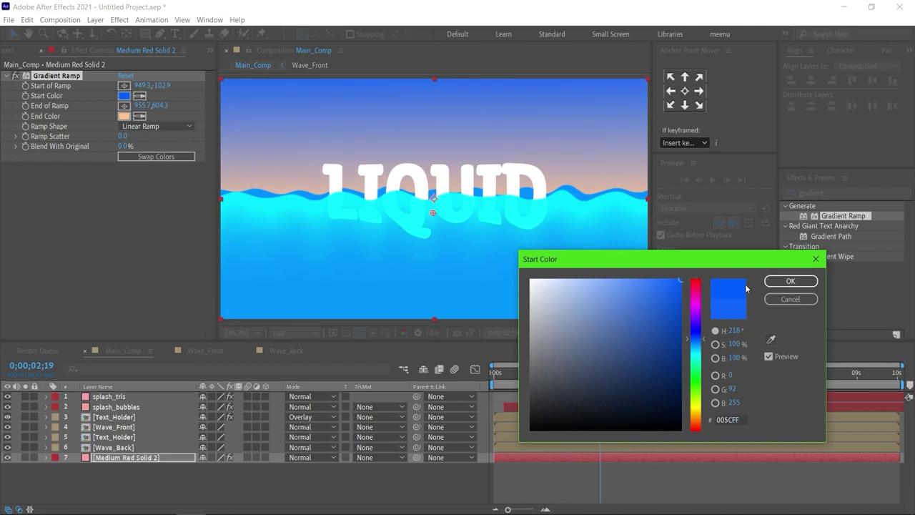
pyautogui.click(790, 281)
# Preview the animation from the start with the new gradient sky
pyautogui.click(480, 384)
pyautogui.press('Home')
pyautogui.press('space')
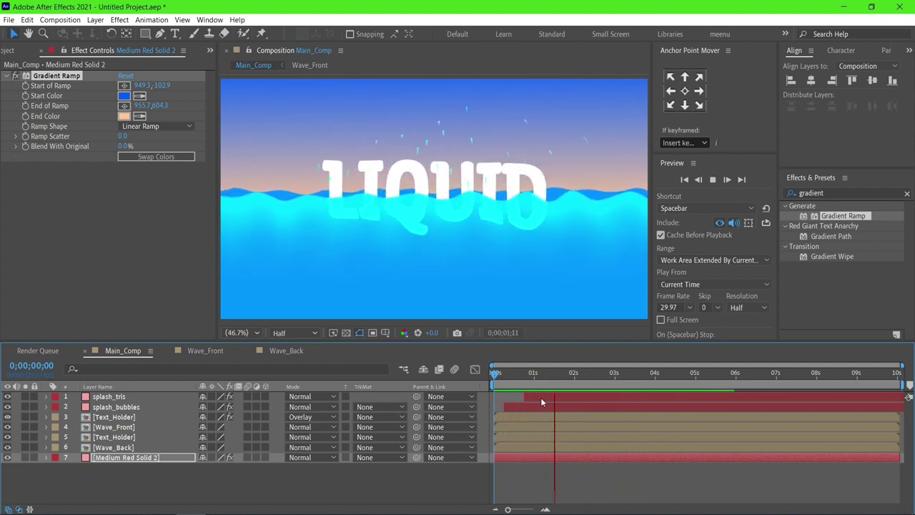
pyautogui.press('space')
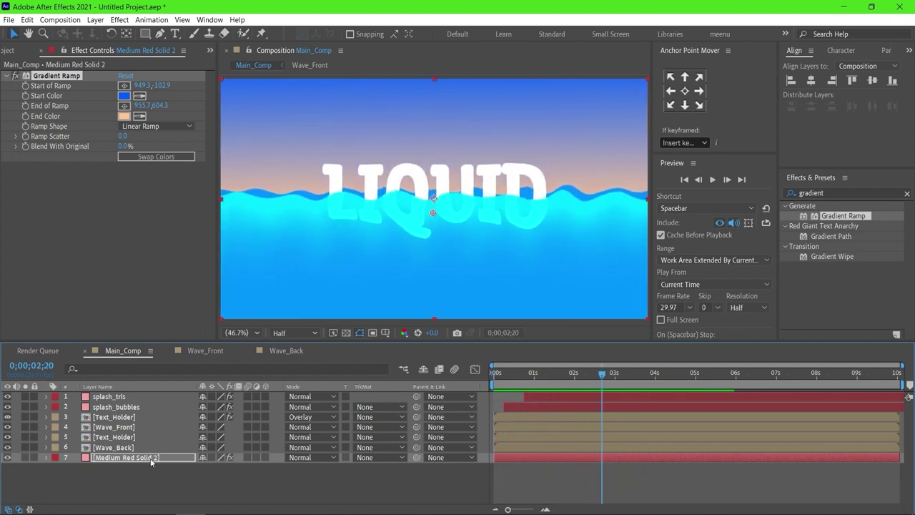
pyautogui.click(146, 447)
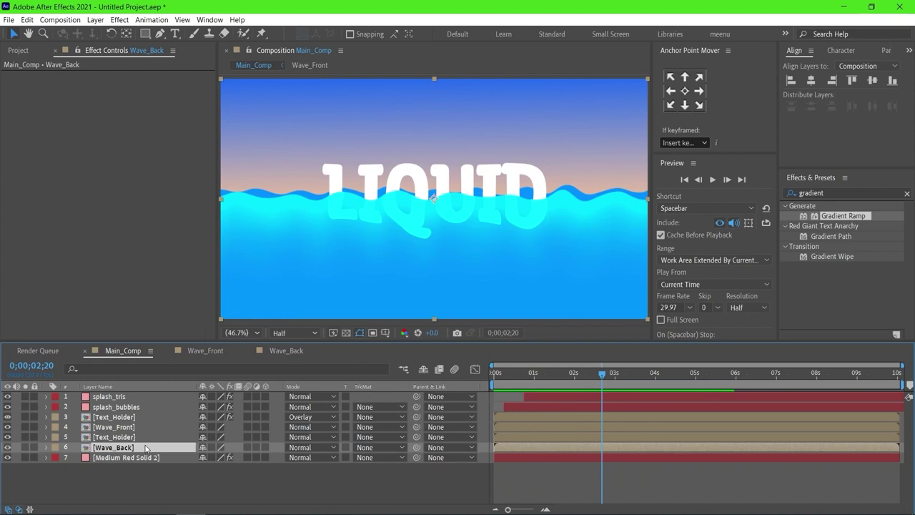
# Show the Wave_Back layer's position and preview the animation from the start
pyautogui.press('p')
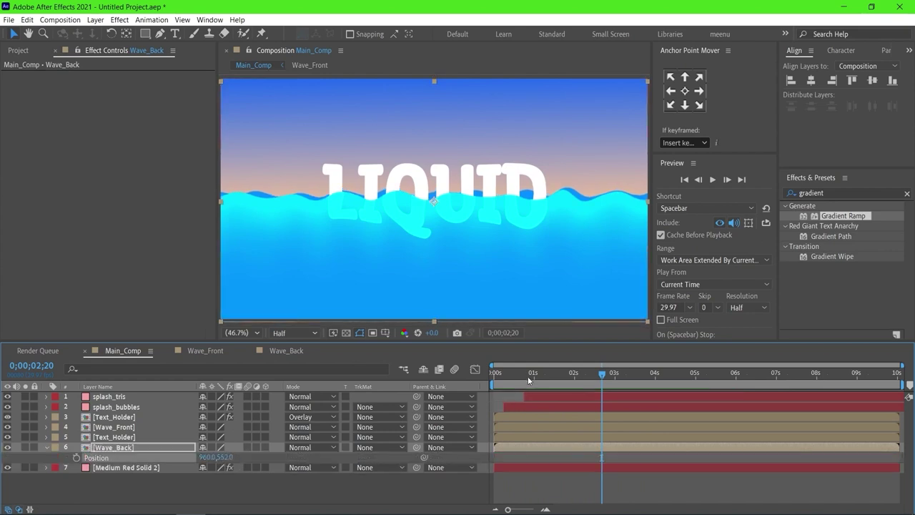
pyautogui.press('Home')
pyautogui.press('space')
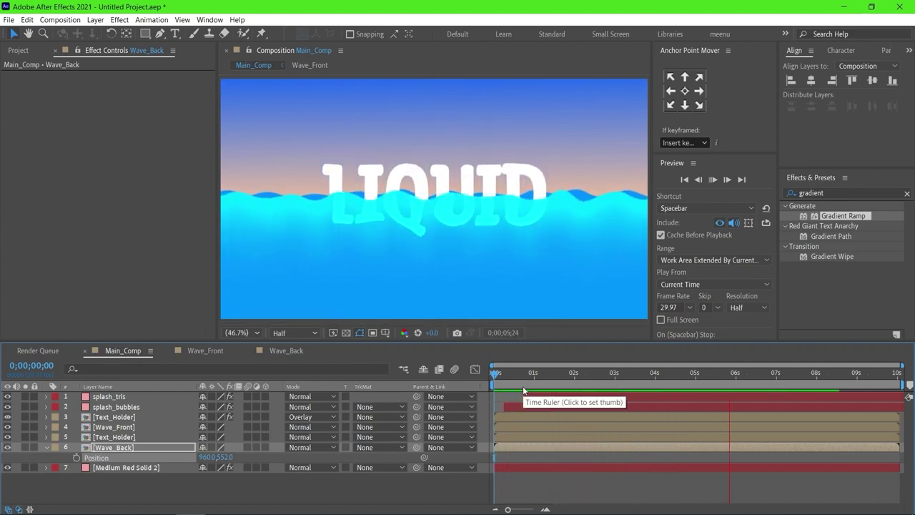
pyautogui.moveTo(523, 386); pyautogui.dragTo(575, 384)
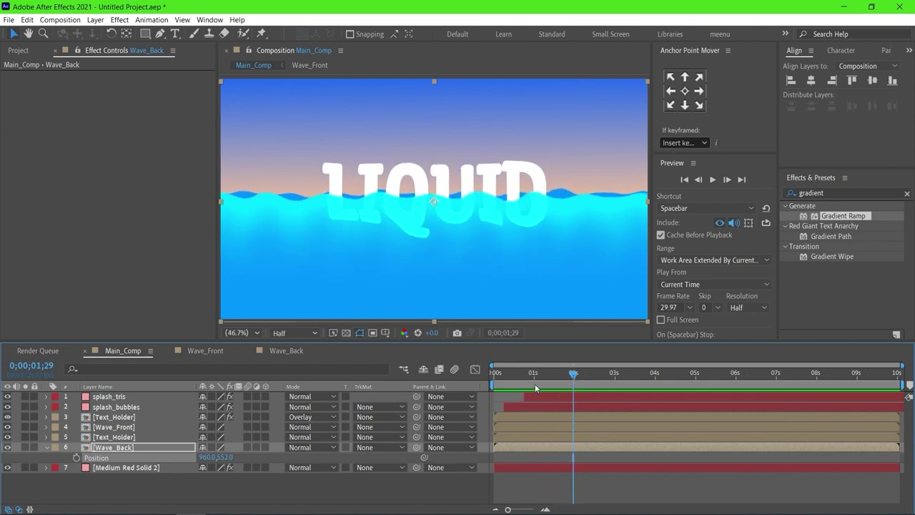
# Change the sky gradient's End Color to peach FFC899
pyautogui.click(140, 469)
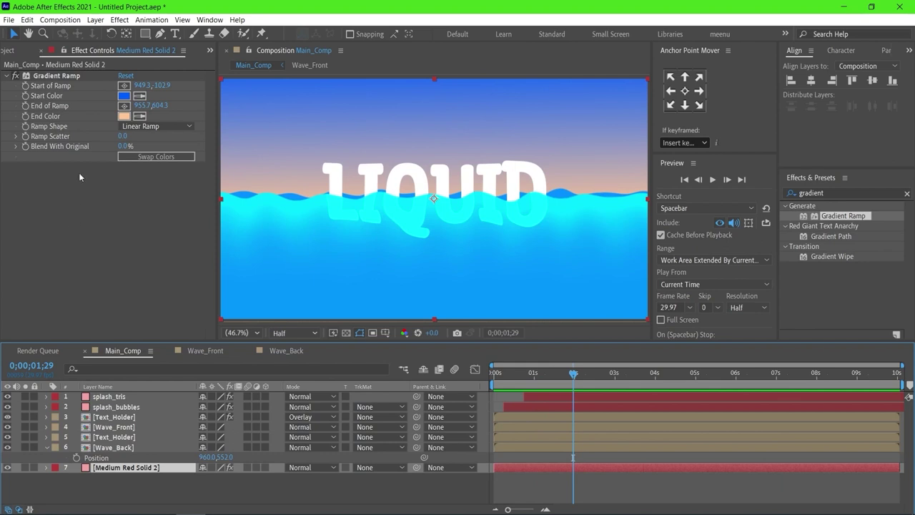
pyautogui.click(124, 116)
pyautogui.moveTo(592, 279); pyautogui.dragTo(593, 273)
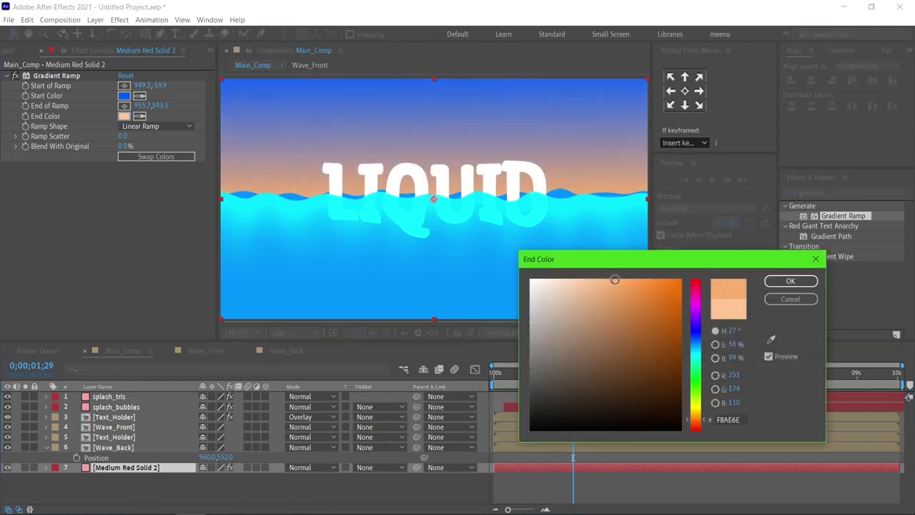
pyautogui.click(791, 281)
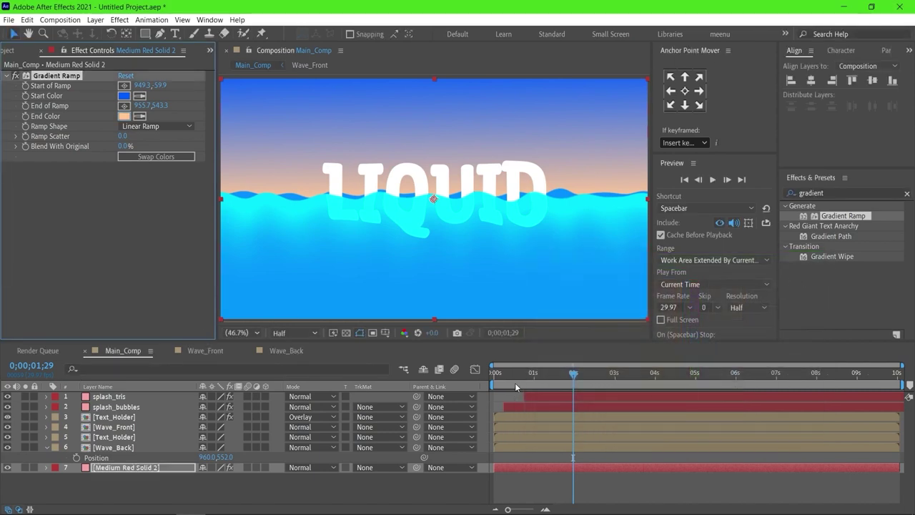
# Preview the animation from the start to check the new sky colour
pyautogui.press('Home')
pyautogui.press('space')
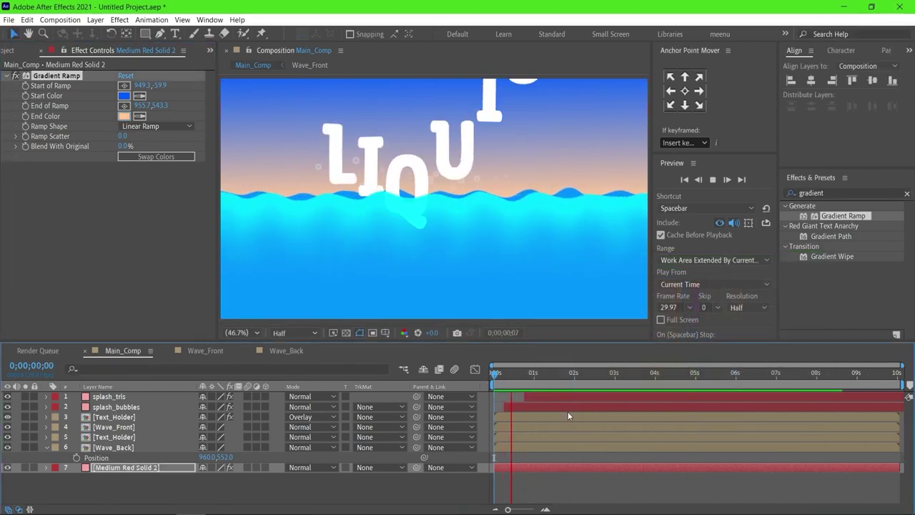
pyautogui.press('space')
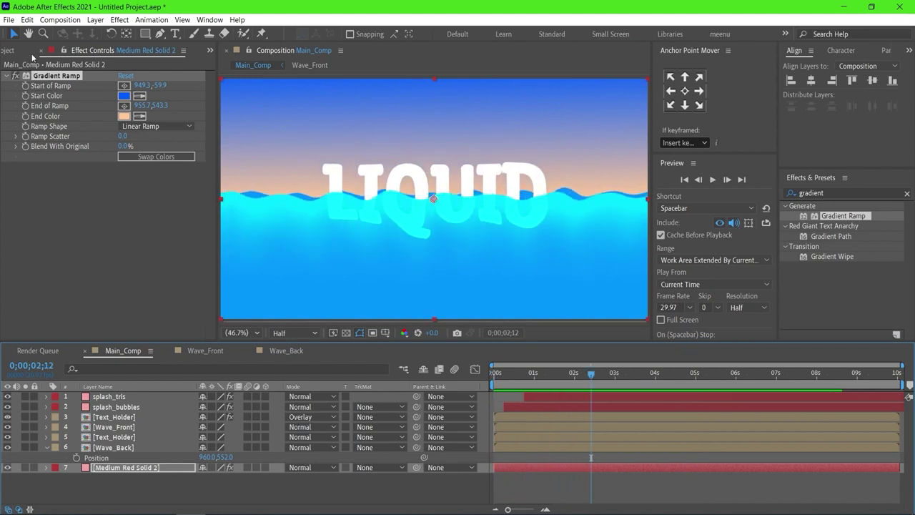
pyautogui.click(15, 51)
pyautogui.rightClick(57, 224)
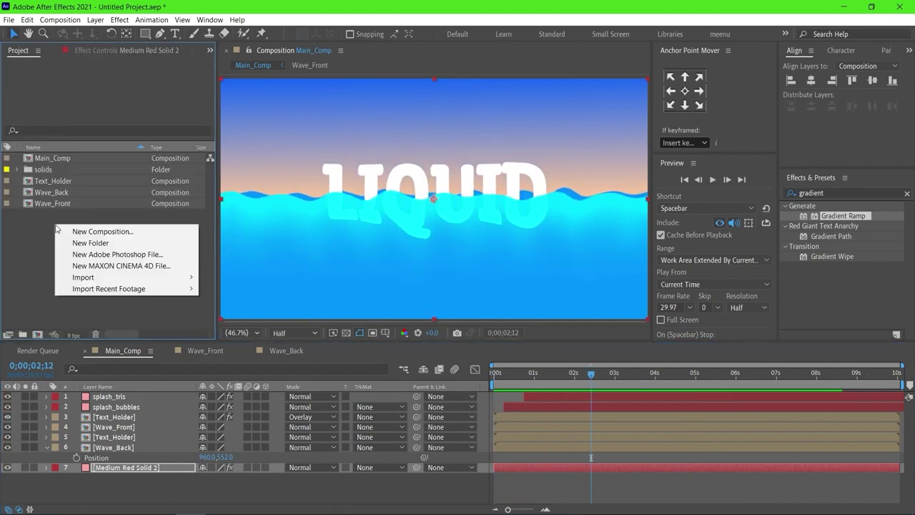
# Import rays.jpg and place it in Main_Comp directly above Medium Red Solid 2
pyautogui.moveTo(112, 286)
pyautogui.moveTo(138, 279)
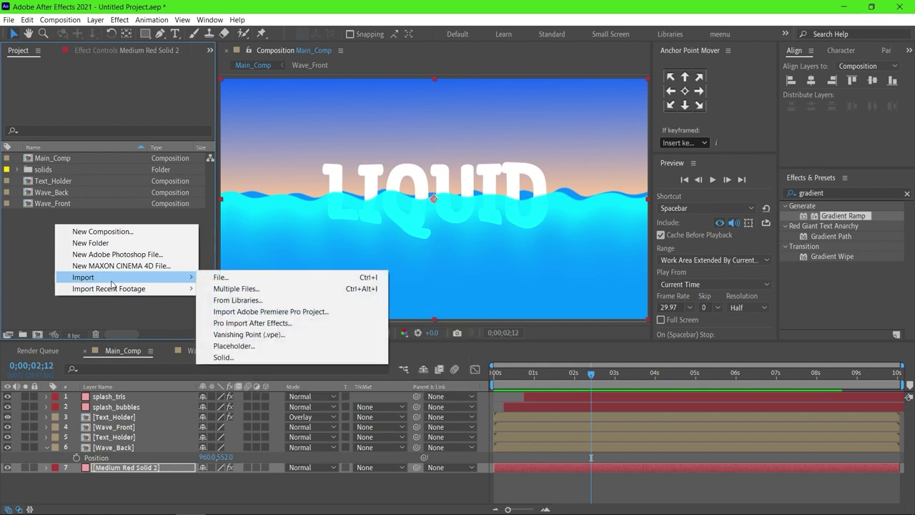
pyautogui.click(227, 279)
pyautogui.click(350, 169)
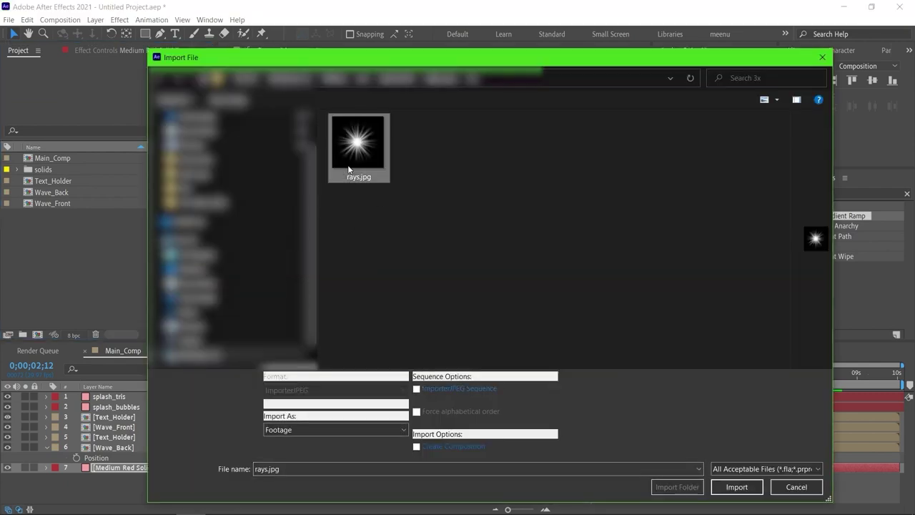
pyautogui.click(737, 486)
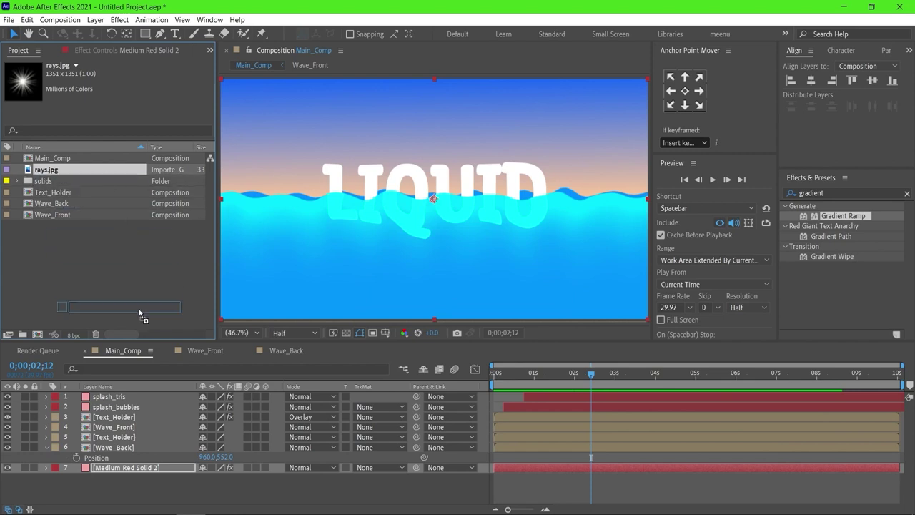
pyautogui.moveTo(105, 172); pyautogui.dragTo(155, 453)
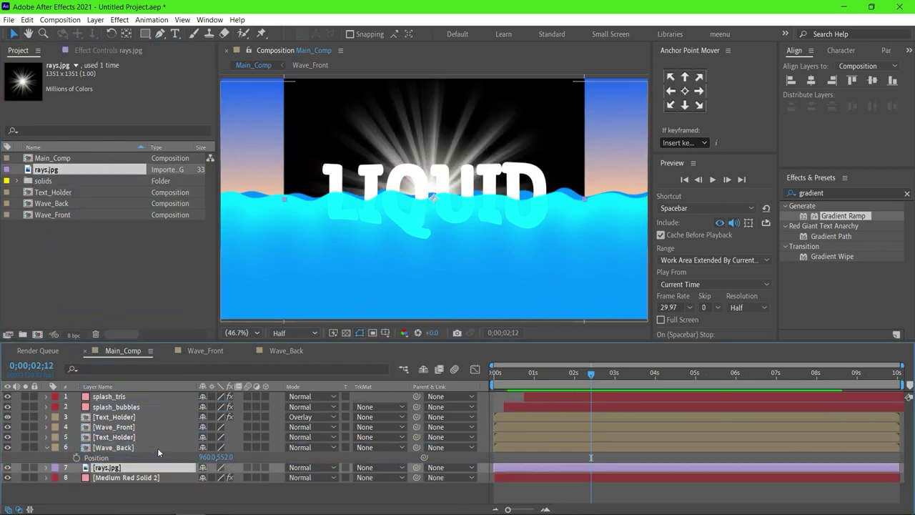
pyautogui.click(303, 472)
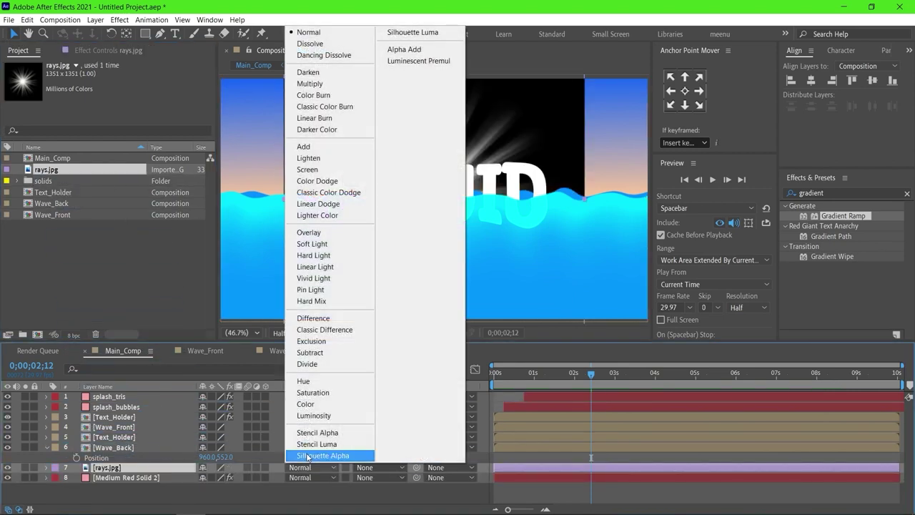
# Give rays.jpg Screen blending, 180% scale and position 960,953
pyautogui.click(326, 173)
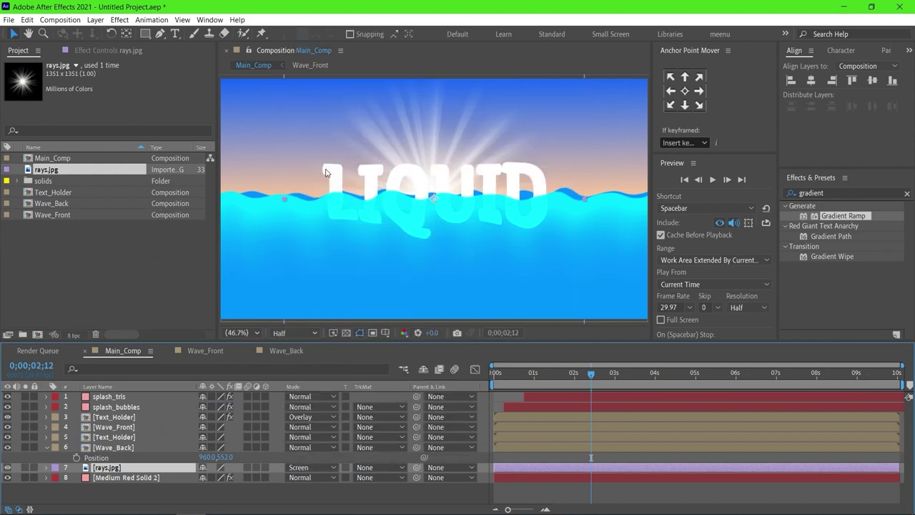
pyautogui.press('s')
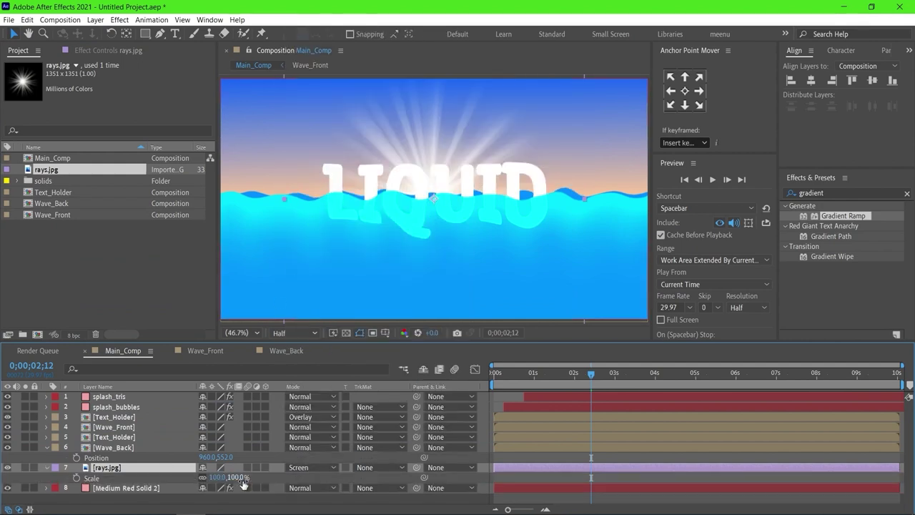
pyautogui.click(239, 477)
pyautogui.press('Return')
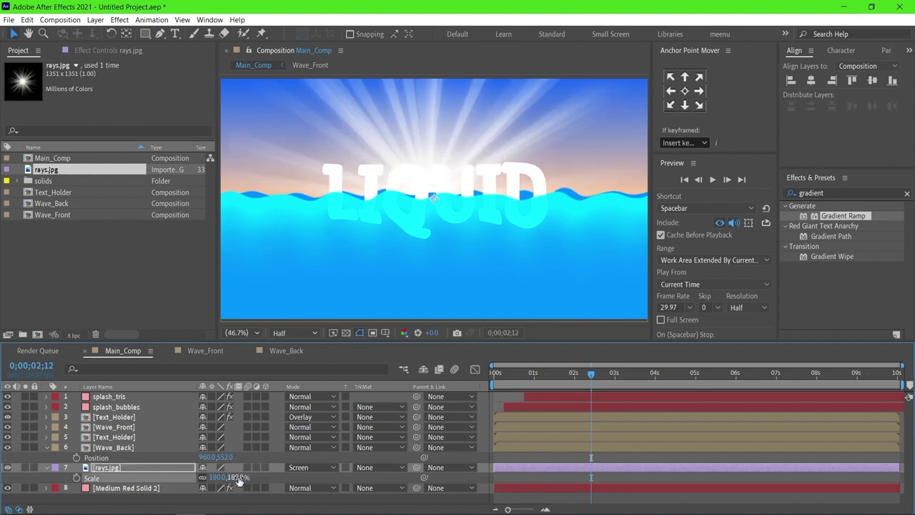
pyautogui.press('p')
pyautogui.moveTo(227, 477); pyautogui.dragTo(491, 465)
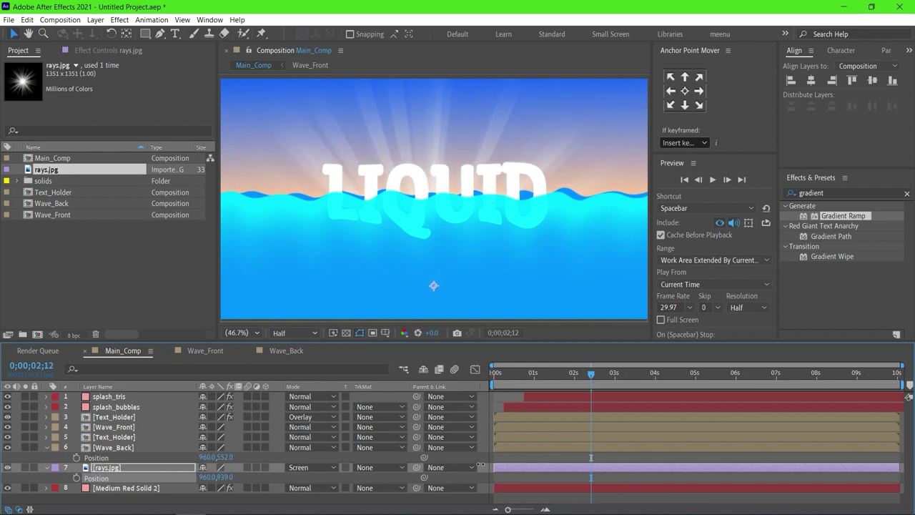
pyautogui.click(494, 475)
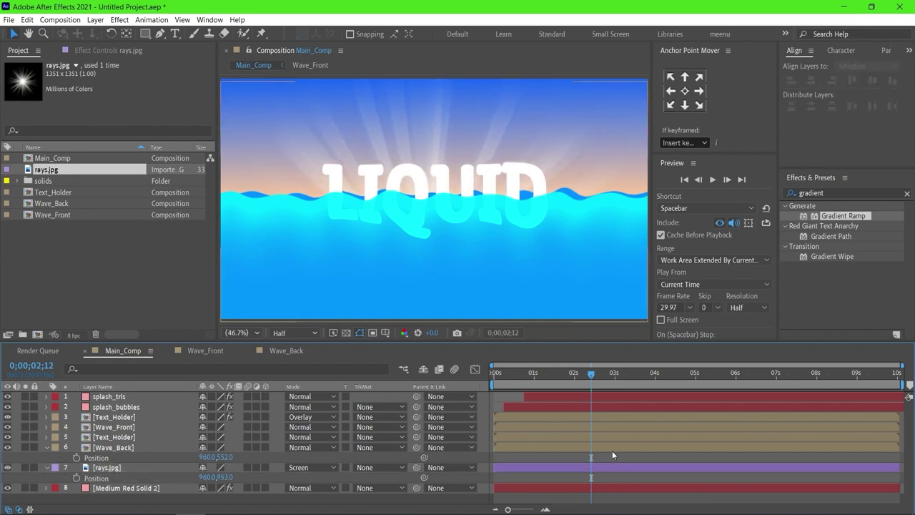
pyautogui.moveTo(501, 378); pyautogui.dragTo(492, 377)
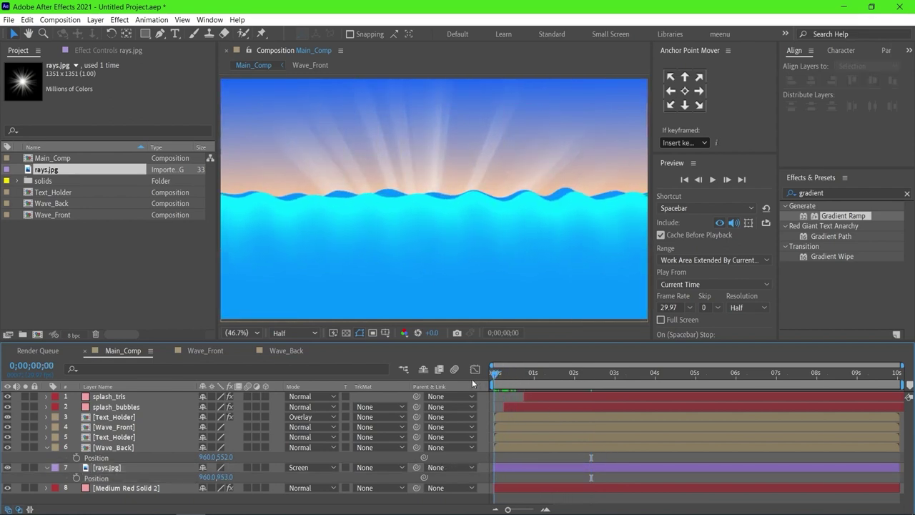
pyautogui.click(106, 468)
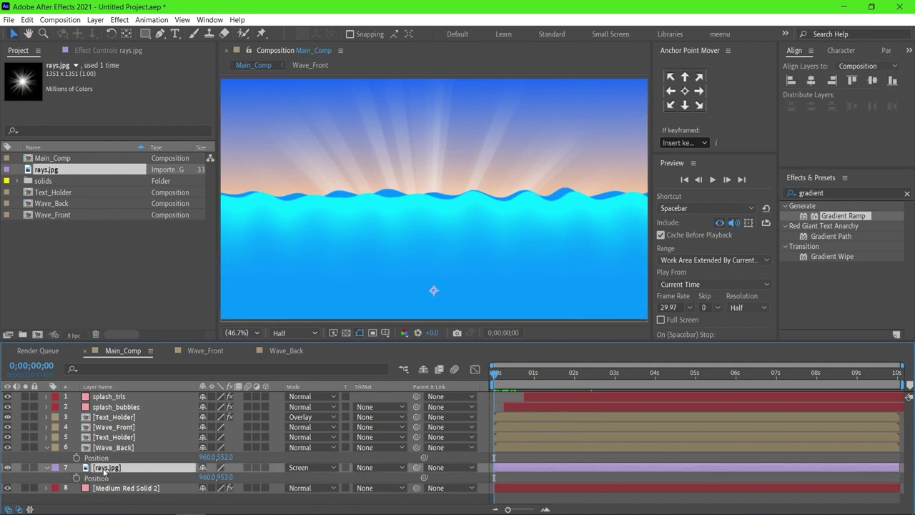
# Drive the rays layer's Rotation with a time*20 expression and preview it
pyautogui.press('r')
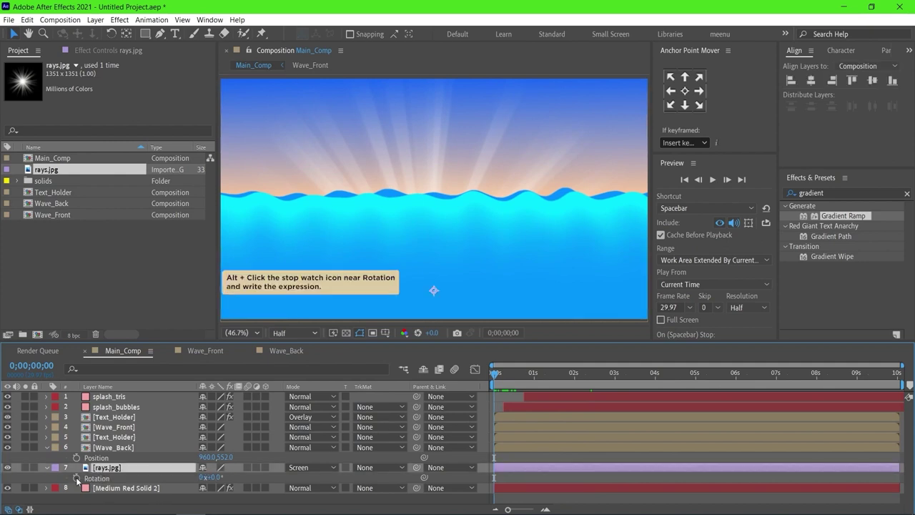
pyautogui.keyDown('alt'); pyautogui.click(76, 478); pyautogui.keyUp('alt')
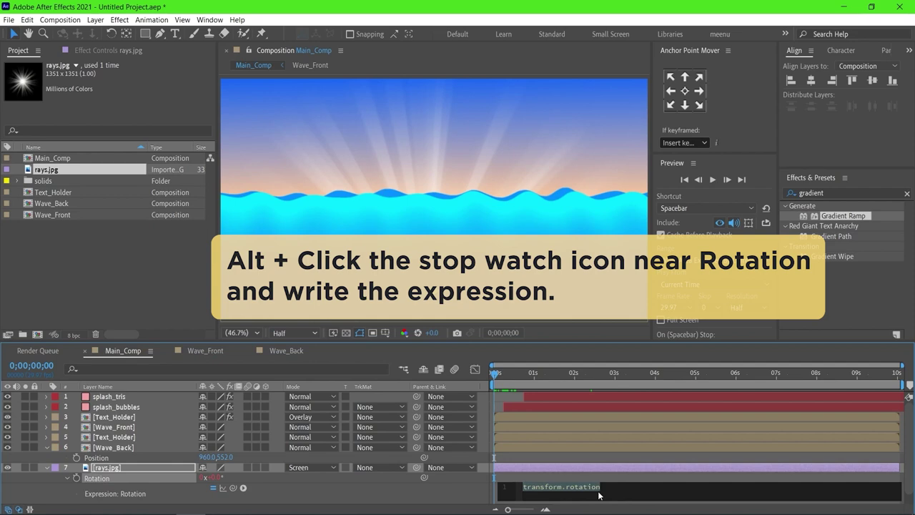
pyautogui.write('time*')
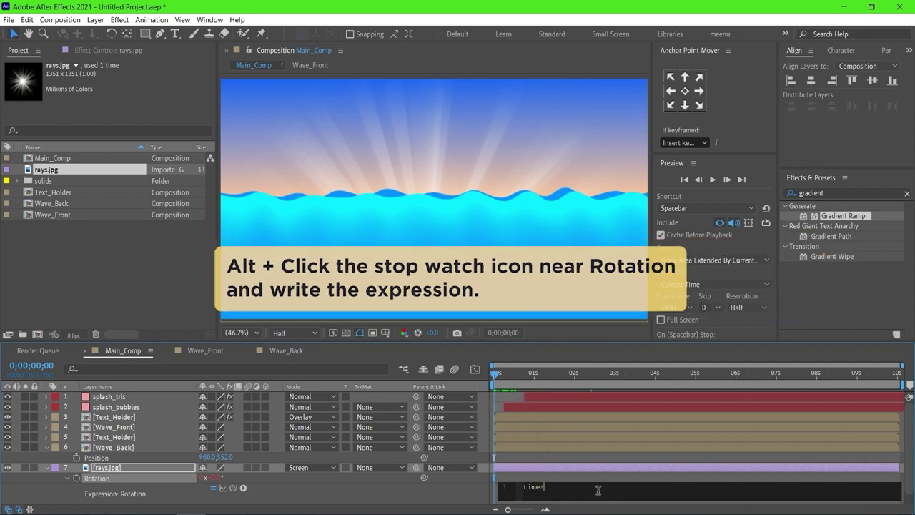
pyautogui.write('20')
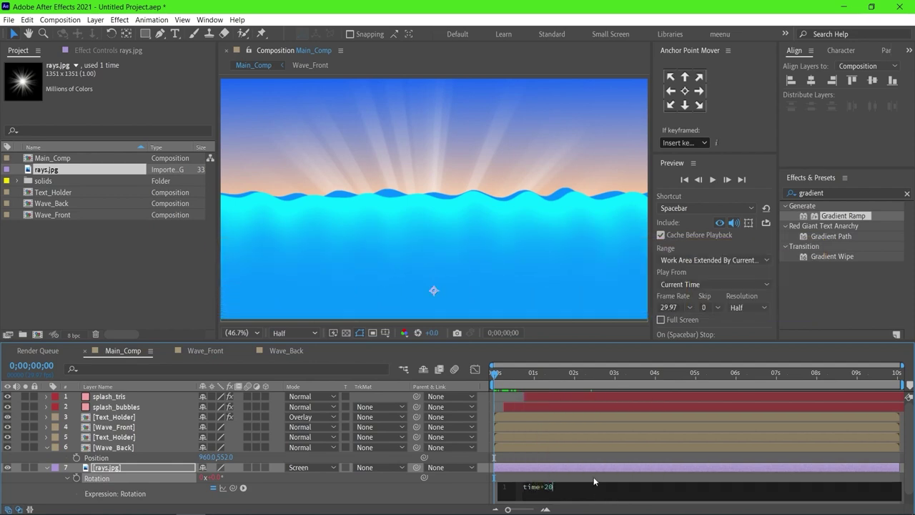
pyautogui.click(594, 476)
pyautogui.press('space')
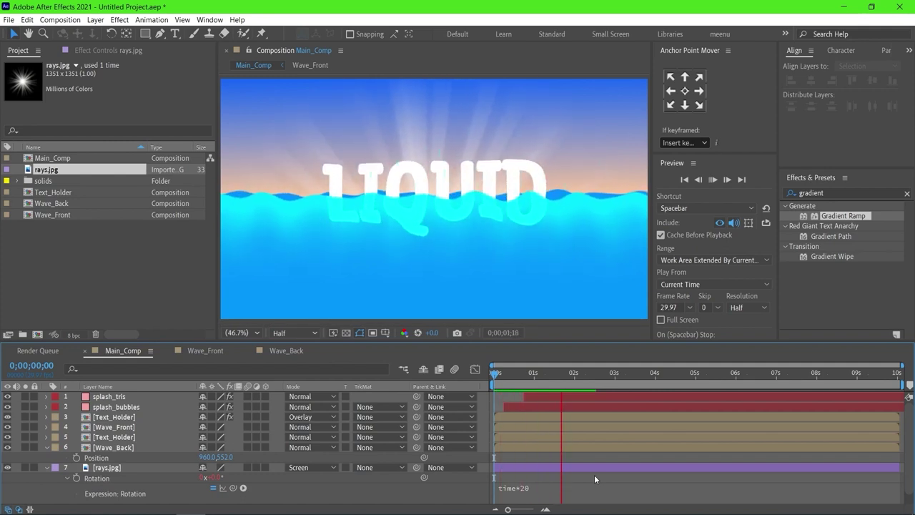
pyautogui.press('space')
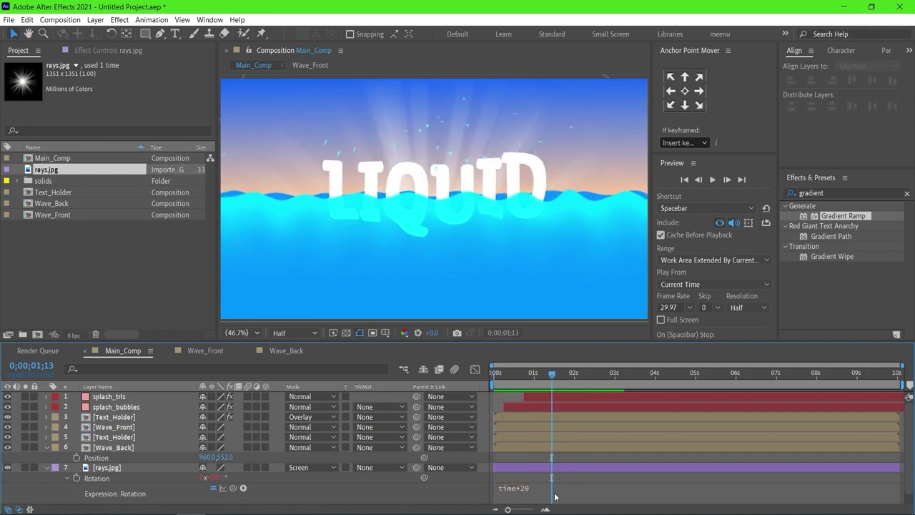
# Slow the rotation expression to time*10 and preview from the start
pyautogui.click(531, 491)
pyautogui.write('1')
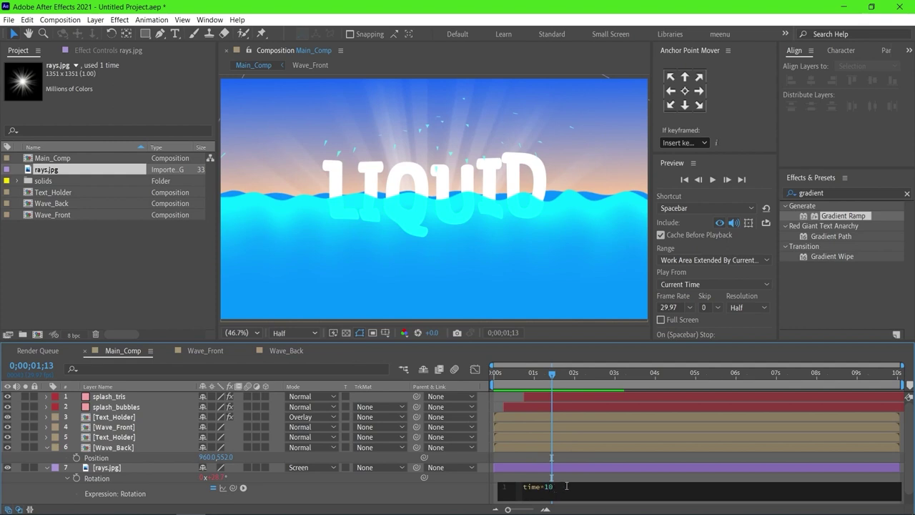
pyautogui.click(574, 478)
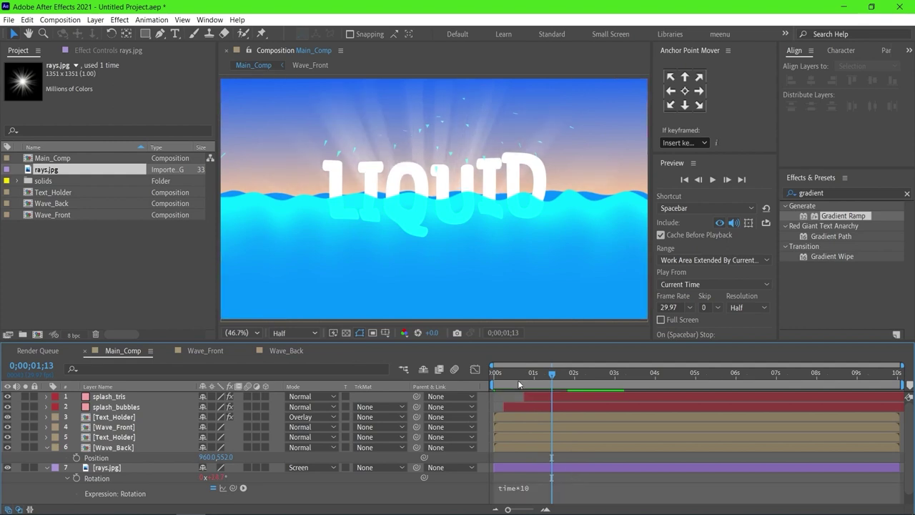
pyautogui.moveTo(517, 380); pyautogui.dragTo(478, 385)
pyautogui.press('space')
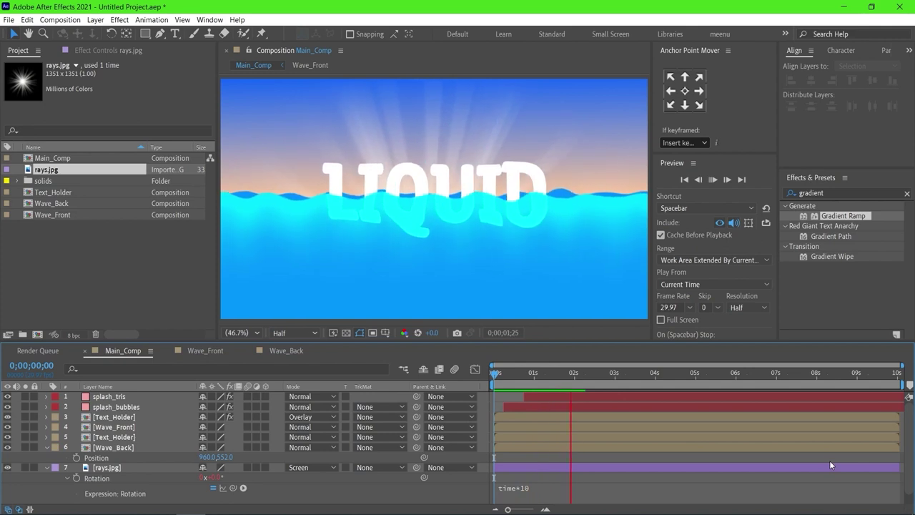
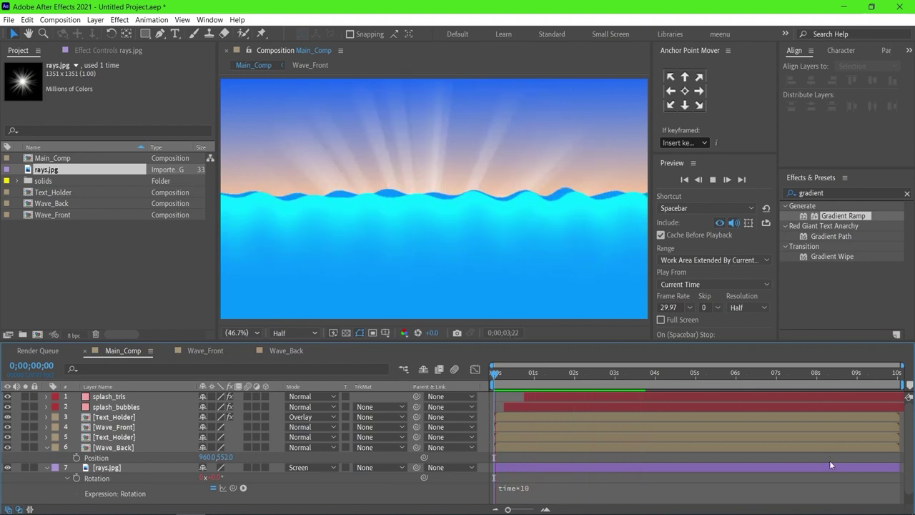
# Rename the lower Text_Holder layer to Text_Top
pyautogui.click(830, 462)
pyautogui.click(137, 438)
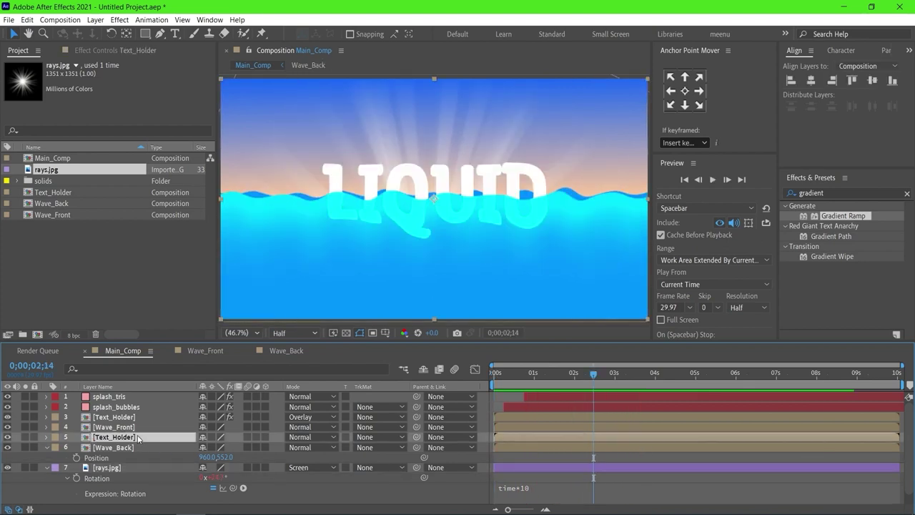
pyautogui.click(7, 436)
pyautogui.click(8, 437)
pyautogui.press('Return')
pyautogui.write('T')
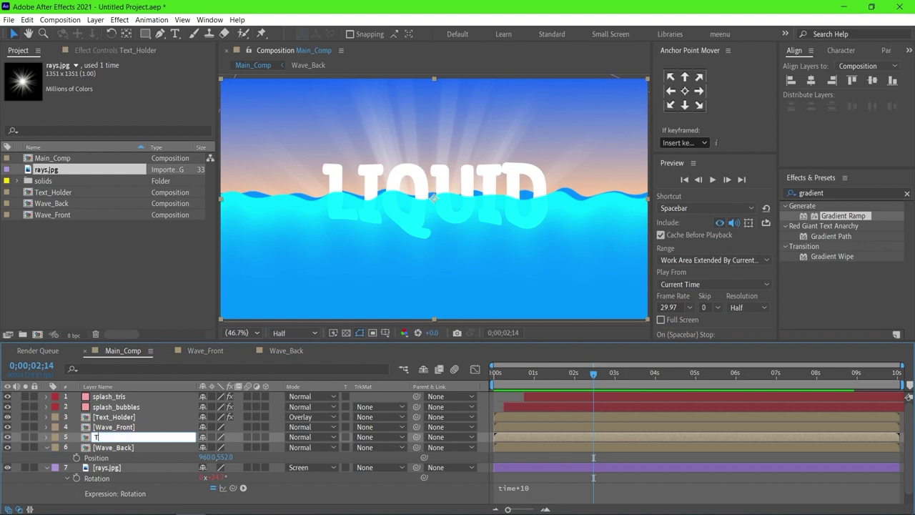
pyautogui.write('ext_Top')
pyautogui.press('Return')
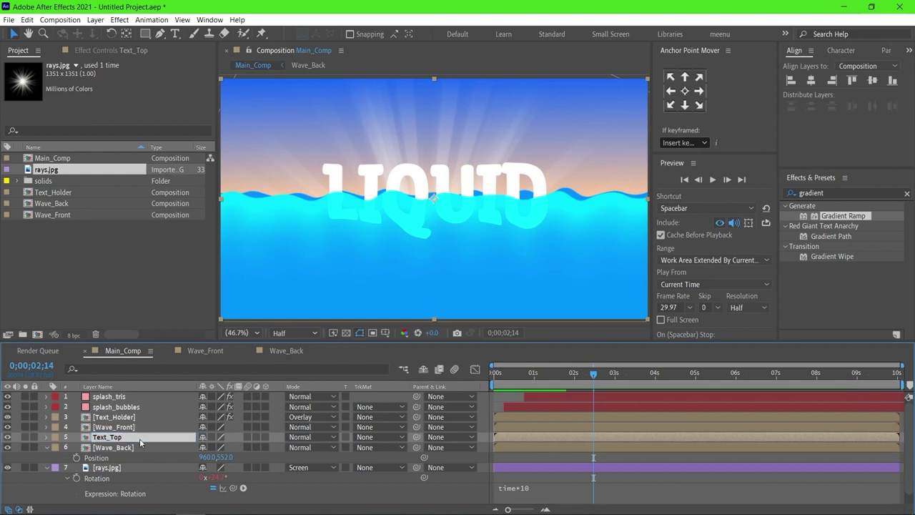
# Rename the upper Text_Holder layer to Text_Bottom
pyautogui.click(122, 419)
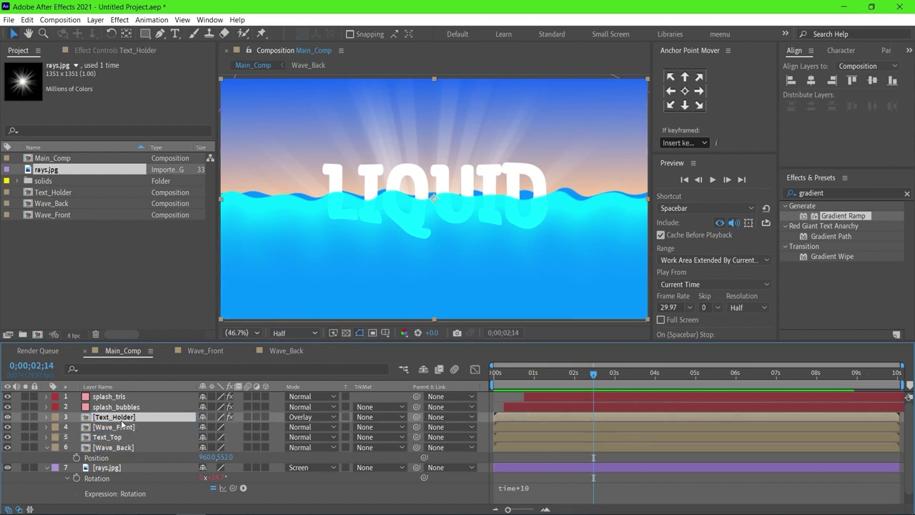
pyautogui.press('Return')
pyautogui.write('Text_Bottom')
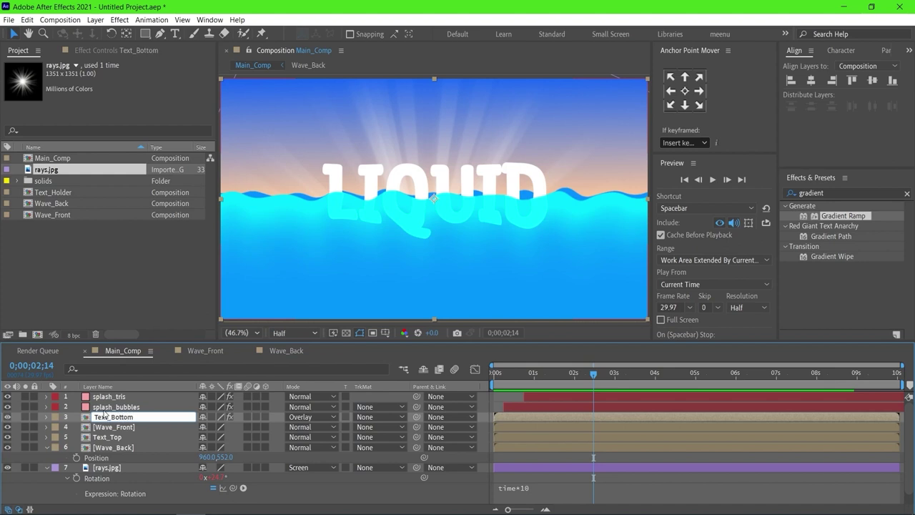
pyautogui.press('Return')
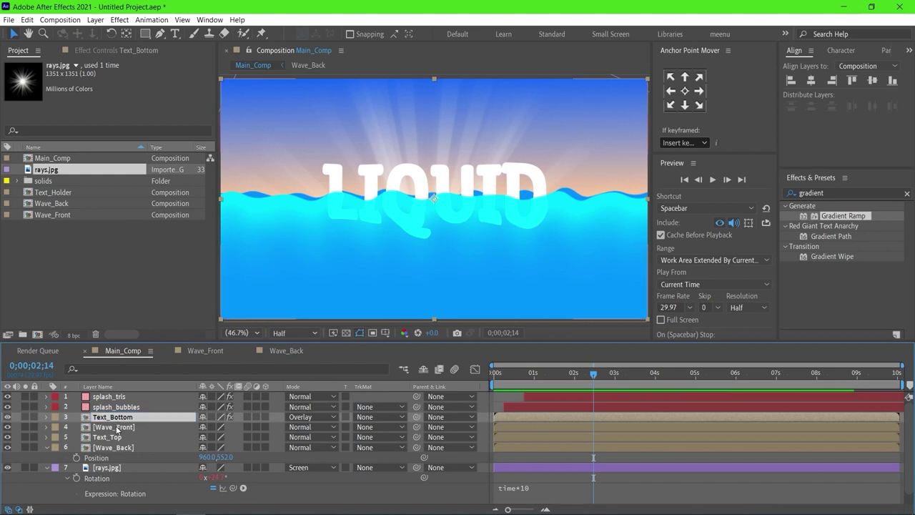
pyautogui.click(136, 436)
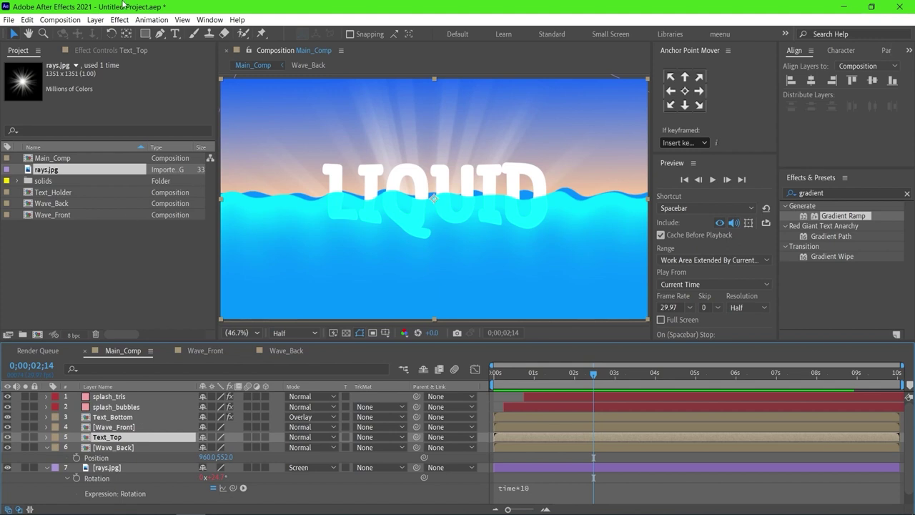
pyautogui.click(105, 51)
pyautogui.click(847, 194)
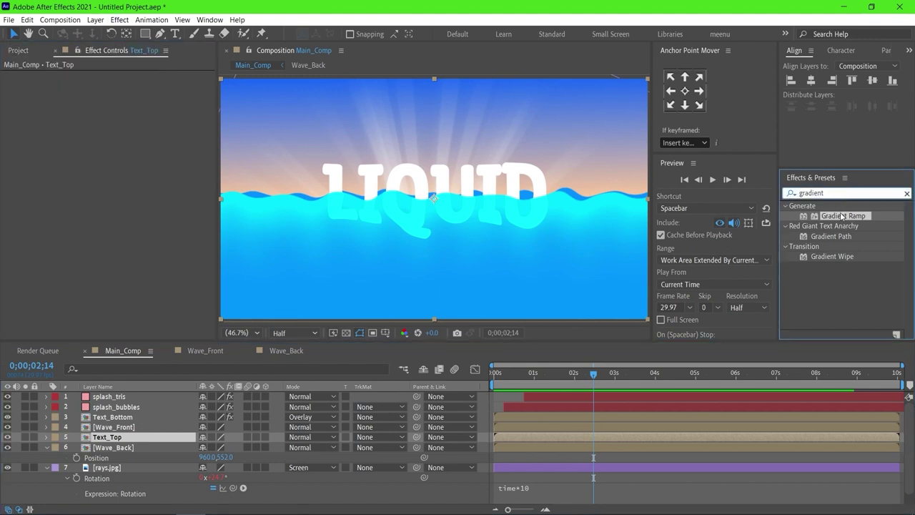
# Add a Gradient Ramp to Text_Top with white start and pale cyan end sampled from the water
pyautogui.doubleClick(843, 216)
pyautogui.click(124, 95)
pyautogui.moveTo(605, 339); pyautogui.dragTo(491, 271)
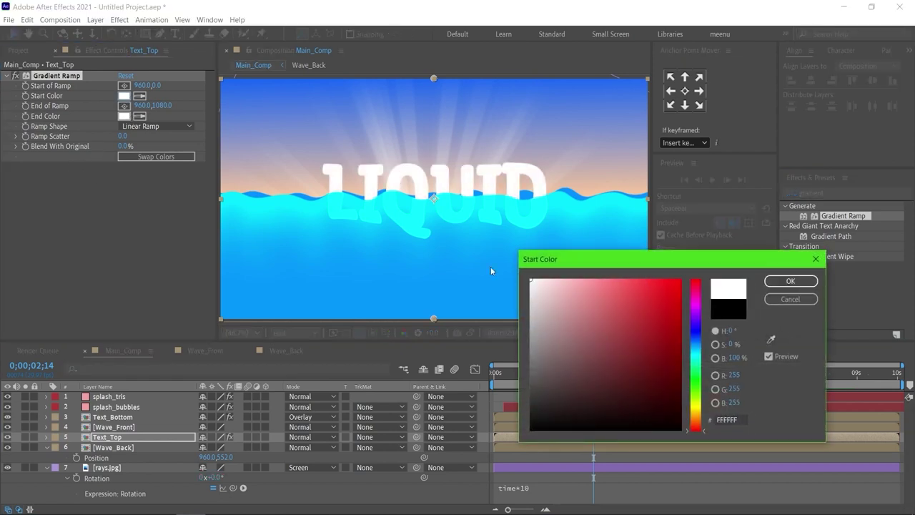
pyautogui.click(791, 281)
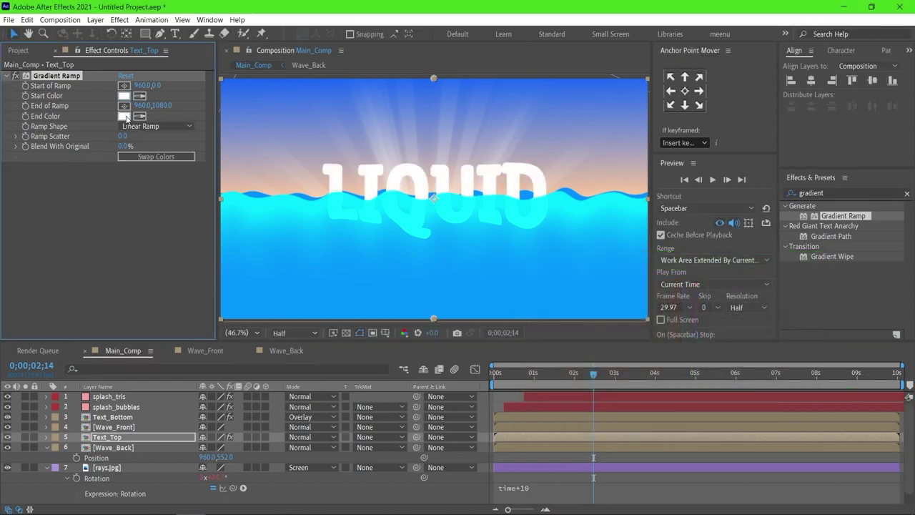
pyautogui.click(125, 116)
pyautogui.click(771, 339)
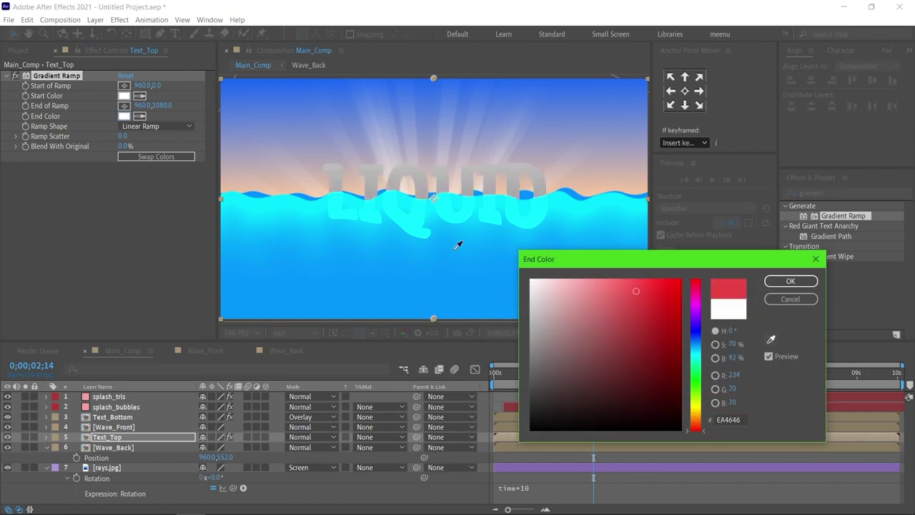
pyautogui.click(391, 204)
pyautogui.moveTo(612, 289); pyautogui.dragTo(602, 269)
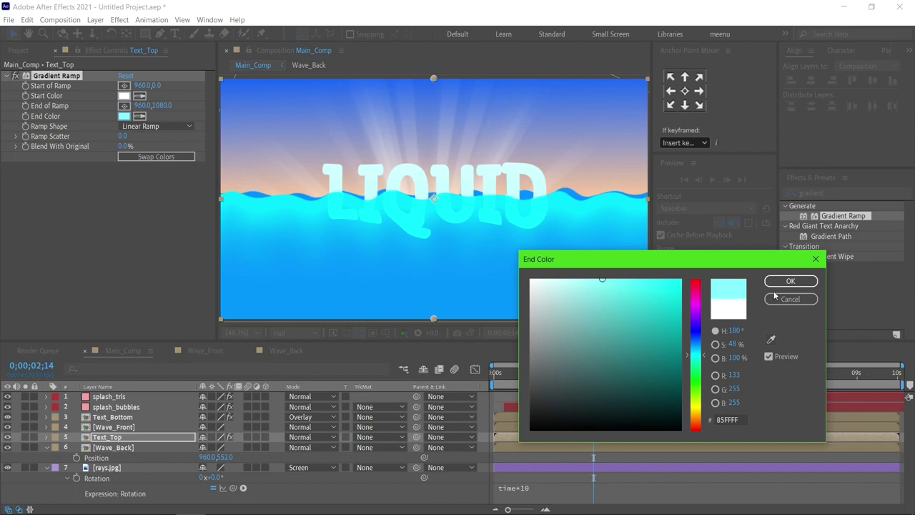
pyautogui.click(794, 282)
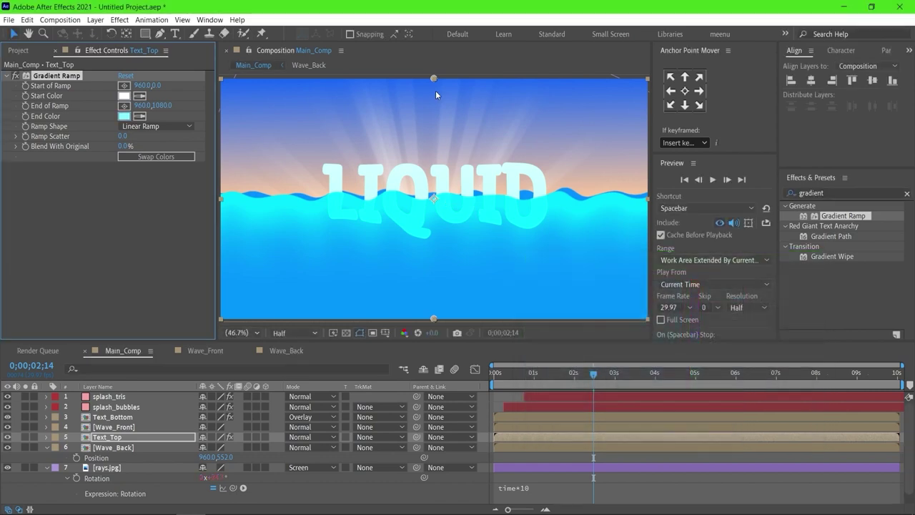
# Move the ramp's start point down onto the LIQUID text and preview from the start
pyautogui.moveTo(434, 78); pyautogui.dragTo(331, 141)
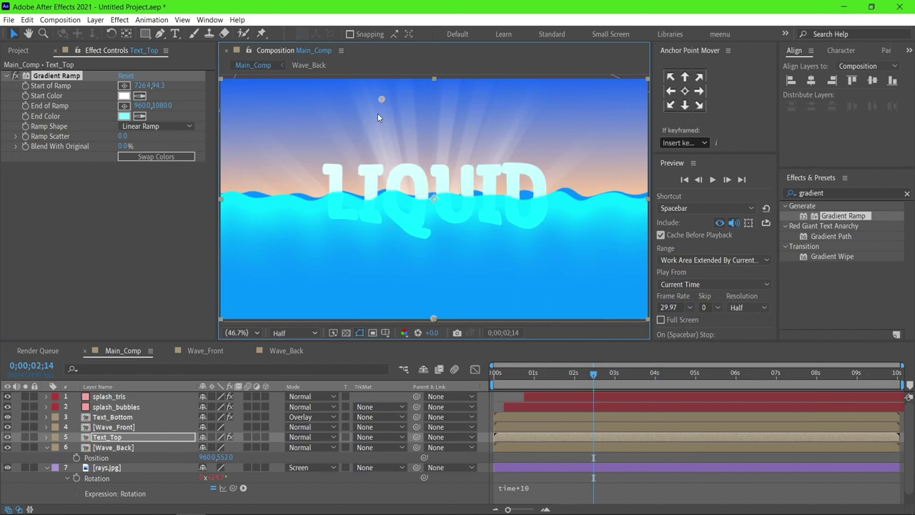
pyautogui.hotkey('ctrl', 'z')
pyautogui.moveTo(434, 78); pyautogui.dragTo(344, 167)
pyautogui.click(505, 396)
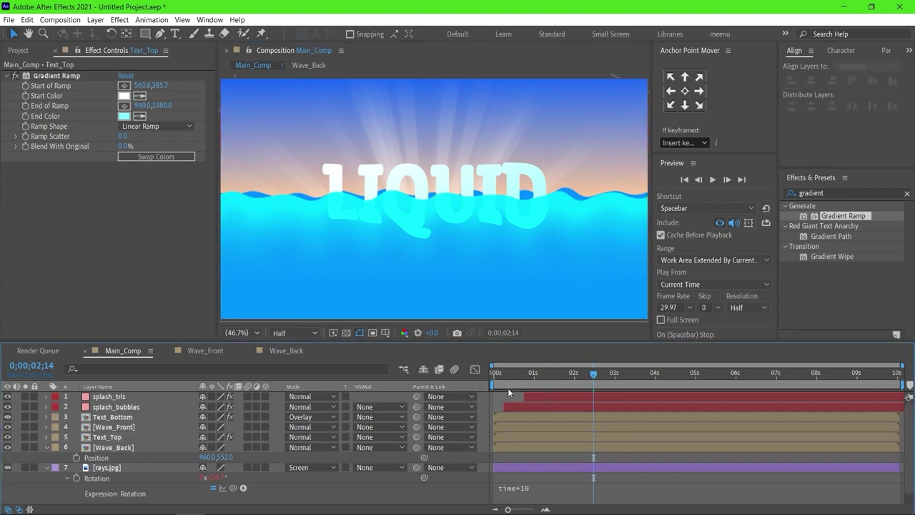
pyautogui.moveTo(527, 378); pyautogui.dragTo(481, 376)
pyautogui.press('space')
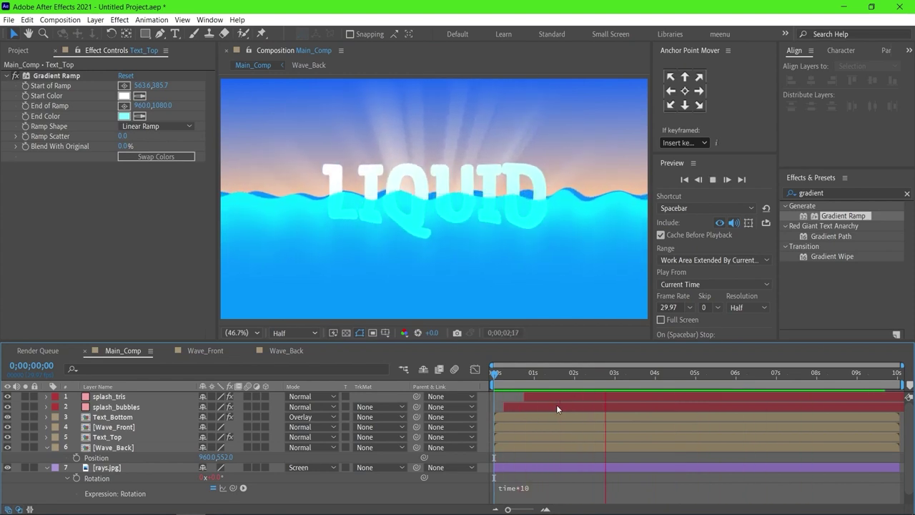
pyautogui.press('space')
pyautogui.click(200, 350)
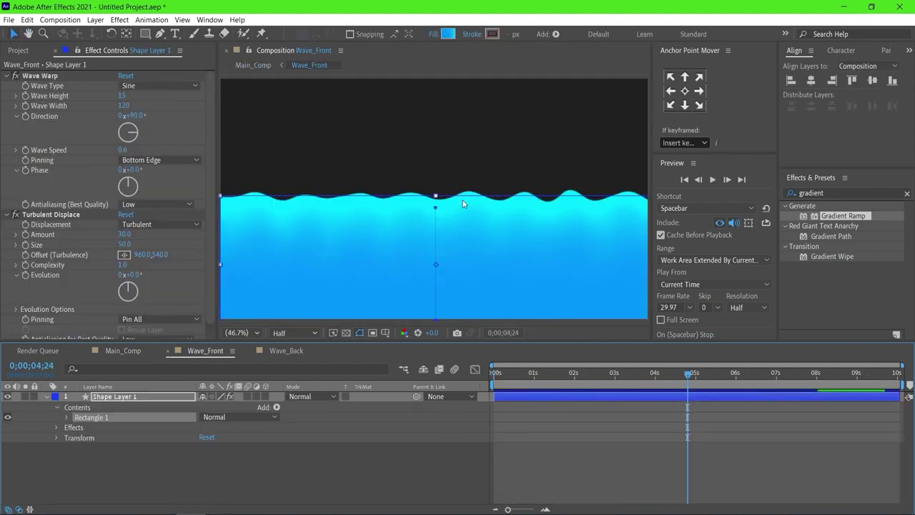
# Move Wave_Front's blue gradient stop to 34.6% and deepen the cyan end to 03D5FF, then preview
pyautogui.click(447, 35)
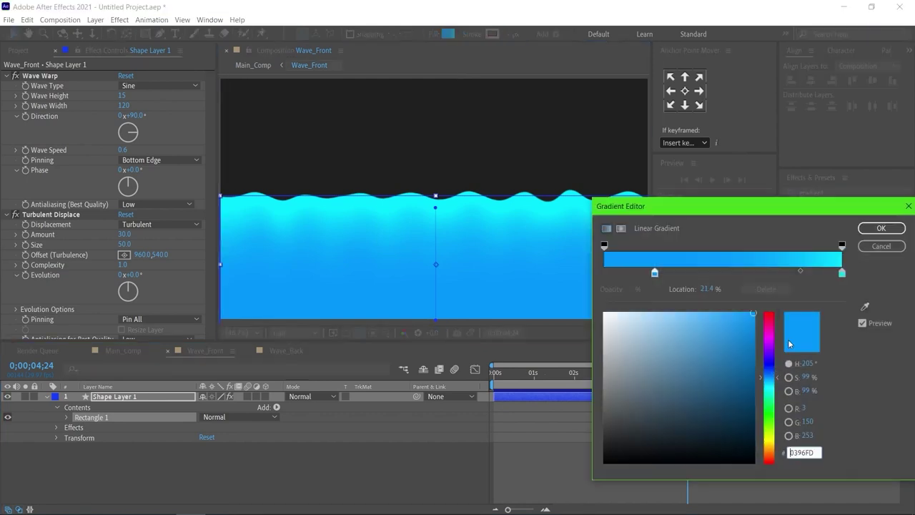
pyautogui.click(842, 274)
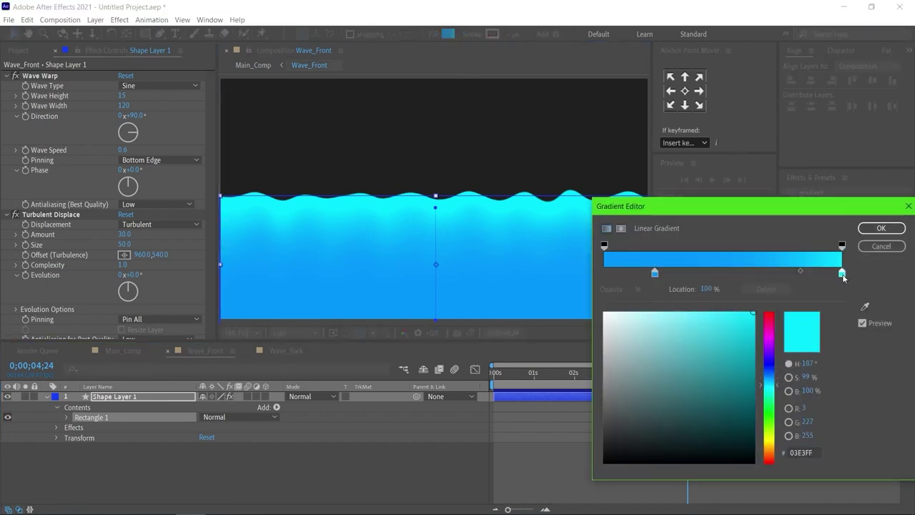
pyautogui.moveTo(655, 275); pyautogui.dragTo(685, 275)
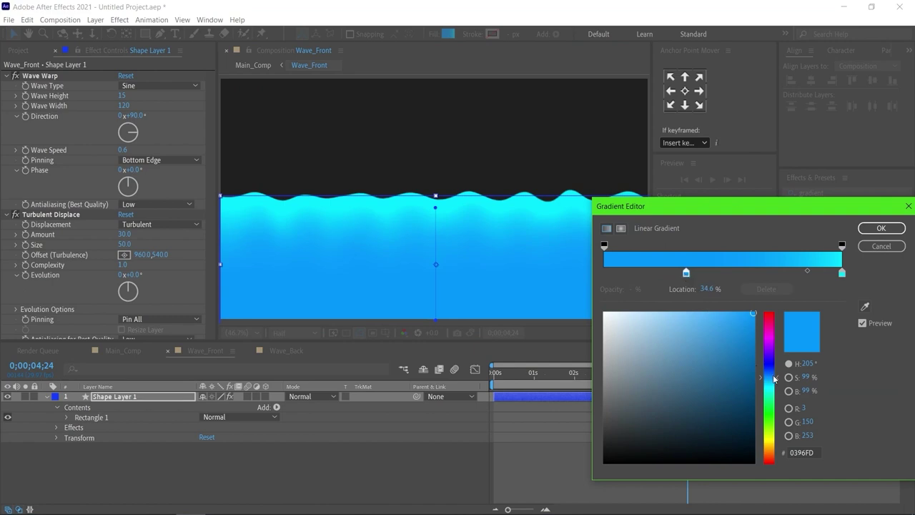
pyautogui.moveTo(774, 379); pyautogui.dragTo(776, 378)
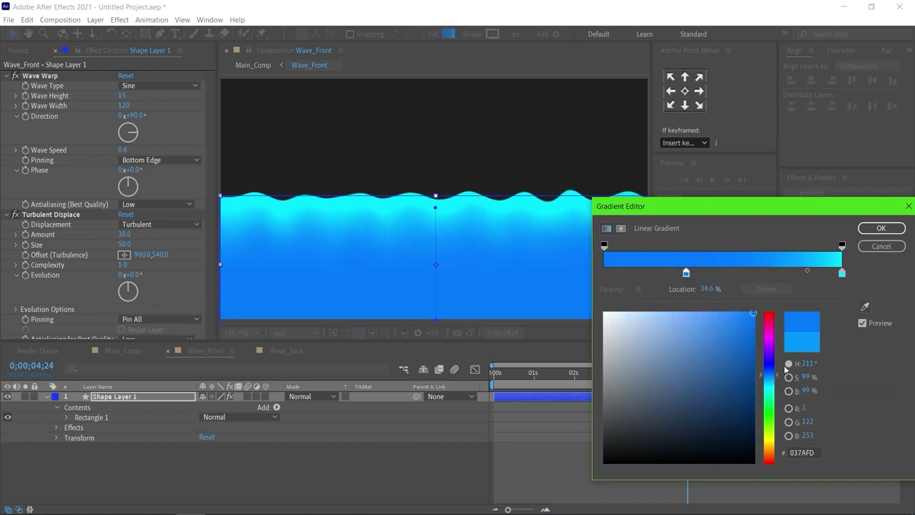
pyautogui.click(842, 273)
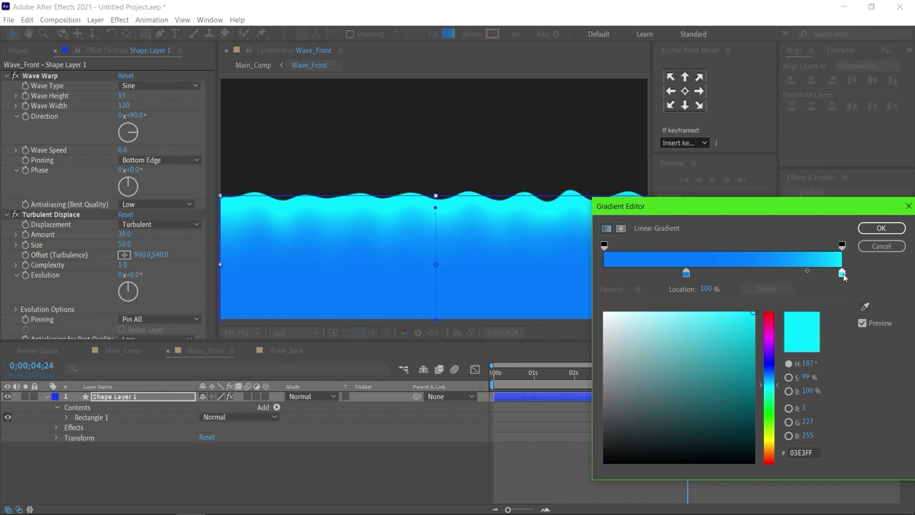
pyautogui.moveTo(780, 387); pyautogui.dragTo(780, 386)
pyautogui.click(878, 228)
pyautogui.click(261, 65)
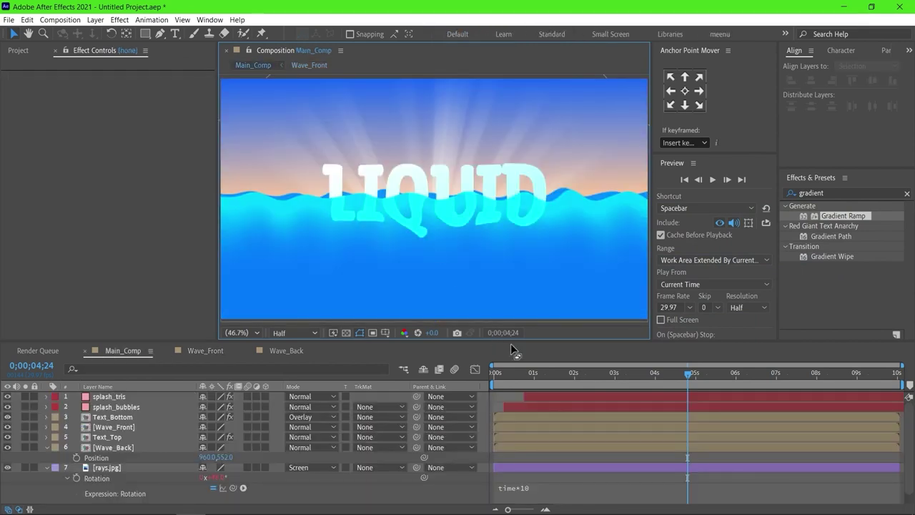
pyautogui.moveTo(510, 377); pyautogui.dragTo(469, 375)
pyautogui.press('space')
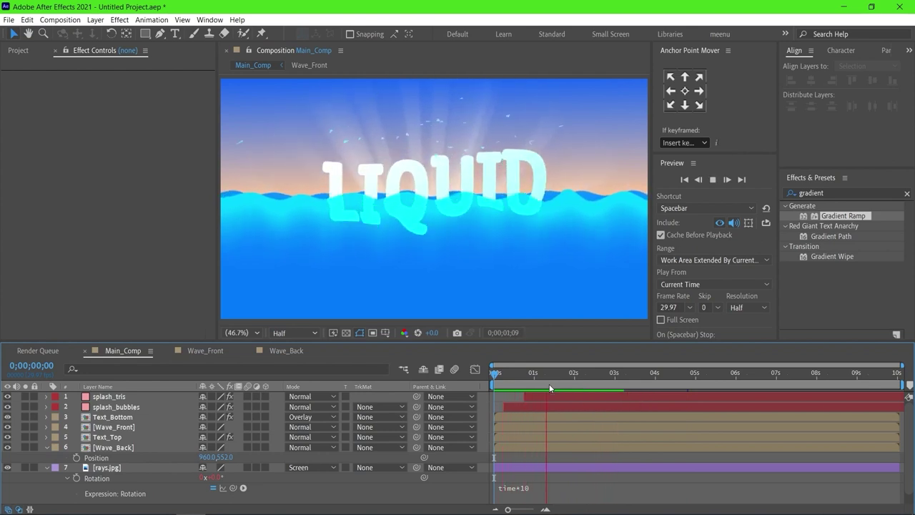
# Reduce Text_Bottom's Turbulent Displace Size to 30 and preview
pyautogui.press('space')
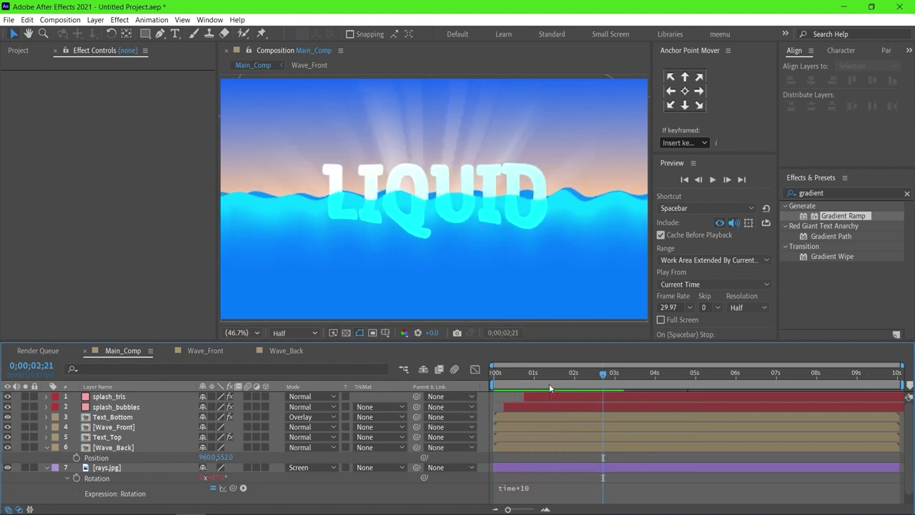
pyautogui.click(128, 420)
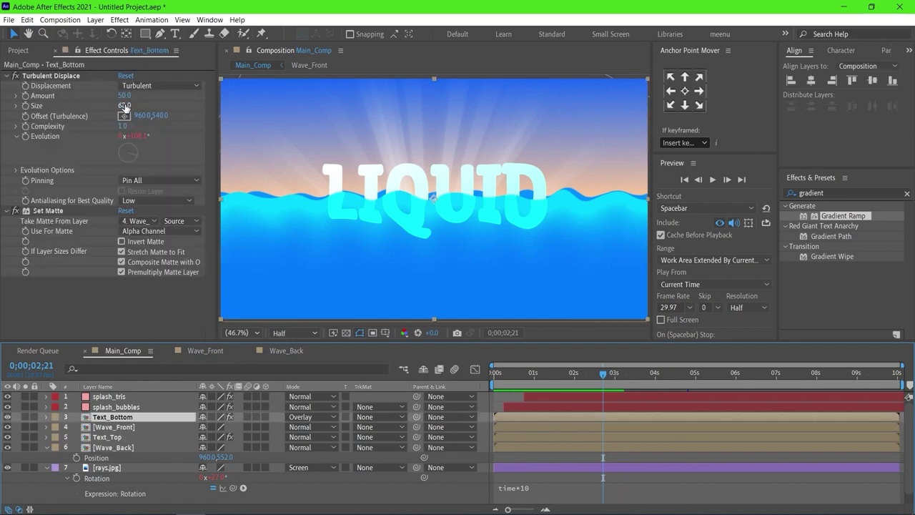
pyautogui.click(124, 105)
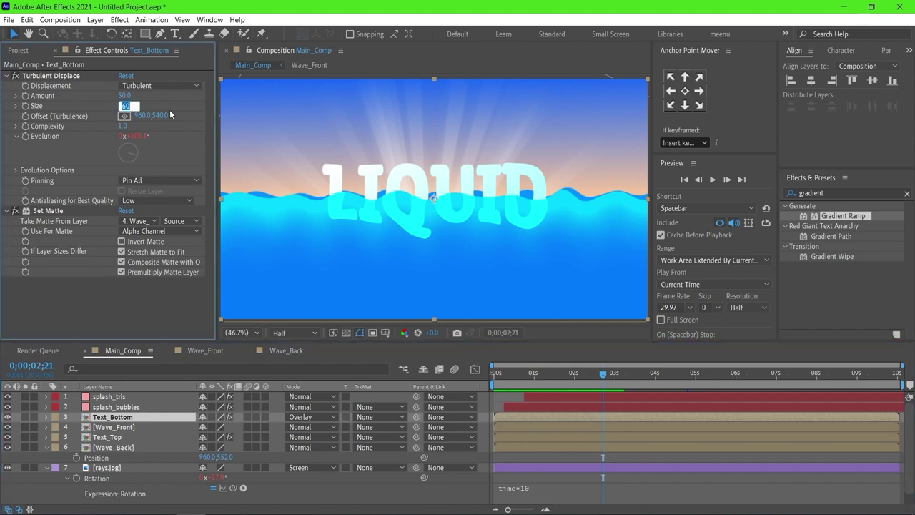
pyautogui.write('30')
pyautogui.press('Return')
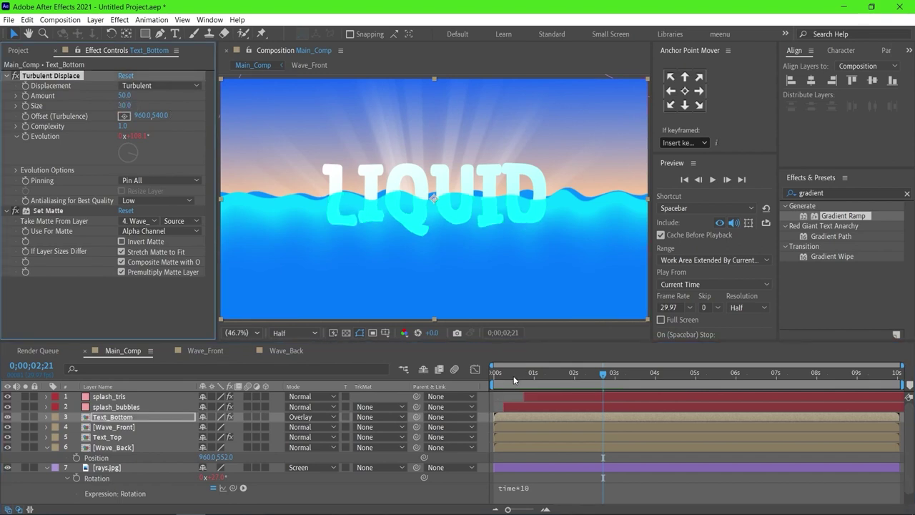
pyautogui.click(494, 372)
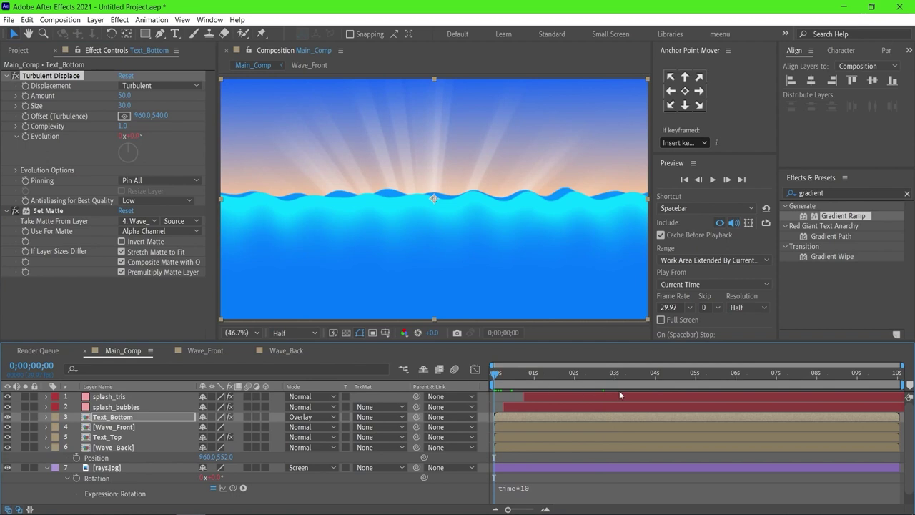
pyautogui.press('space')
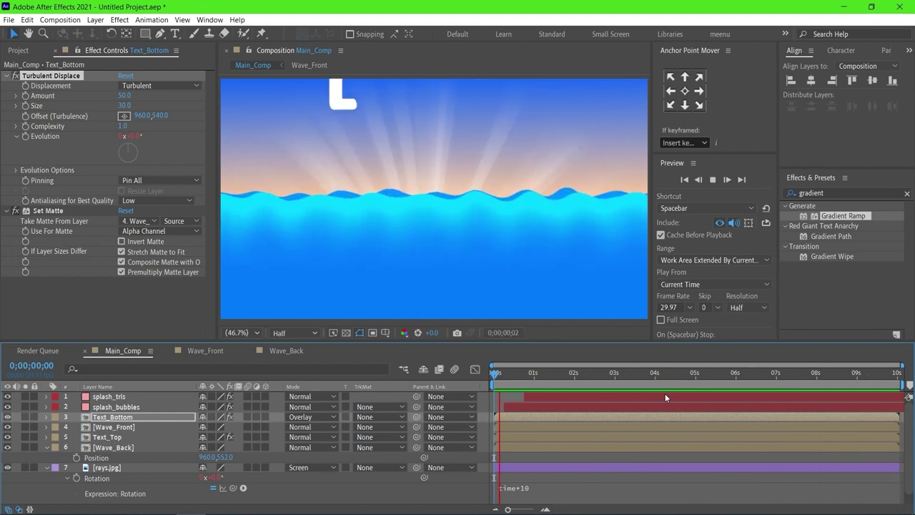
# Change Text_Bottom's Evolution expression to time*80 and preview the faster ripple
pyautogui.click(605, 417)
pyautogui.press('u')
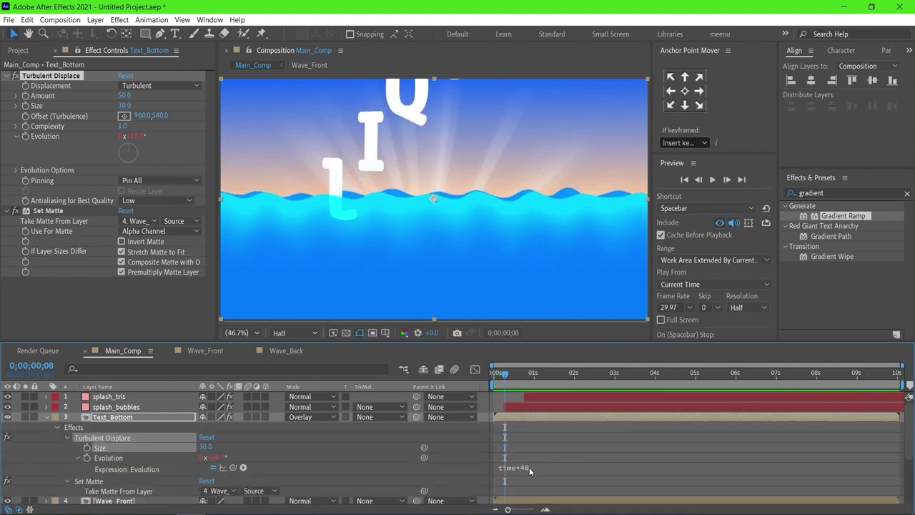
pyautogui.click(529, 467)
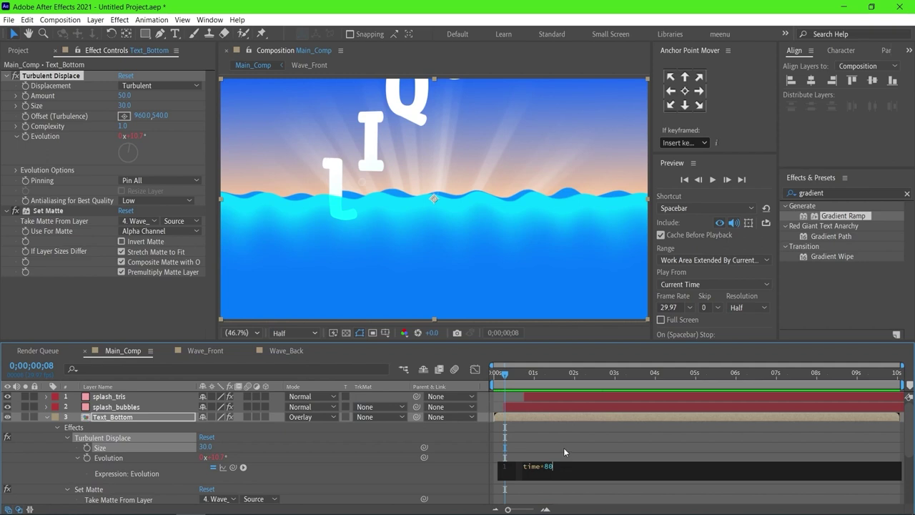
pyautogui.click(563, 448)
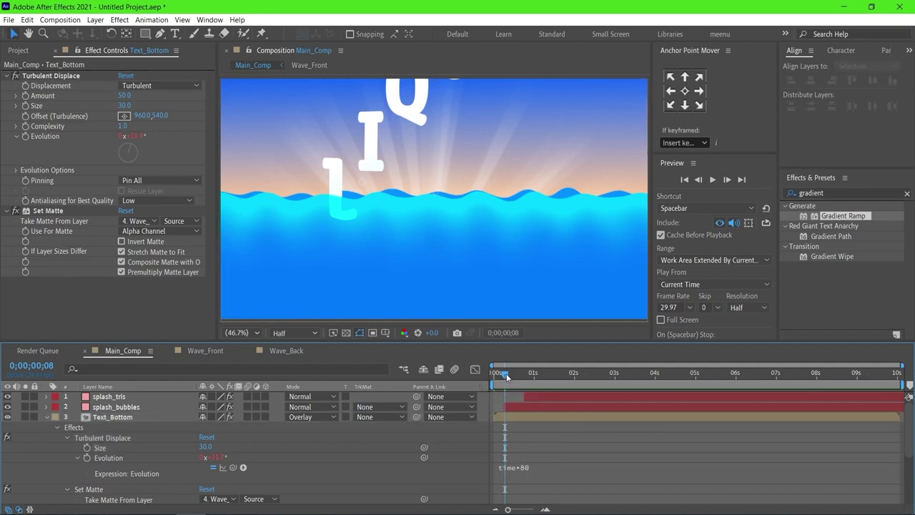
pyautogui.moveTo(507, 377); pyautogui.dragTo(494, 376)
pyautogui.press('space')
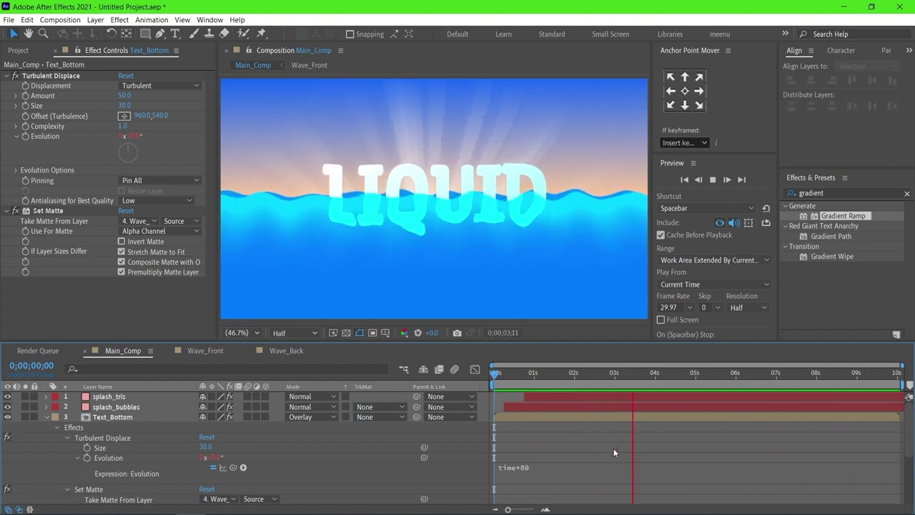
pyautogui.press('space')
# Set Turbulent Displace Size to 50 and Amount to 30, previewing each change
pyautogui.click(124, 105)
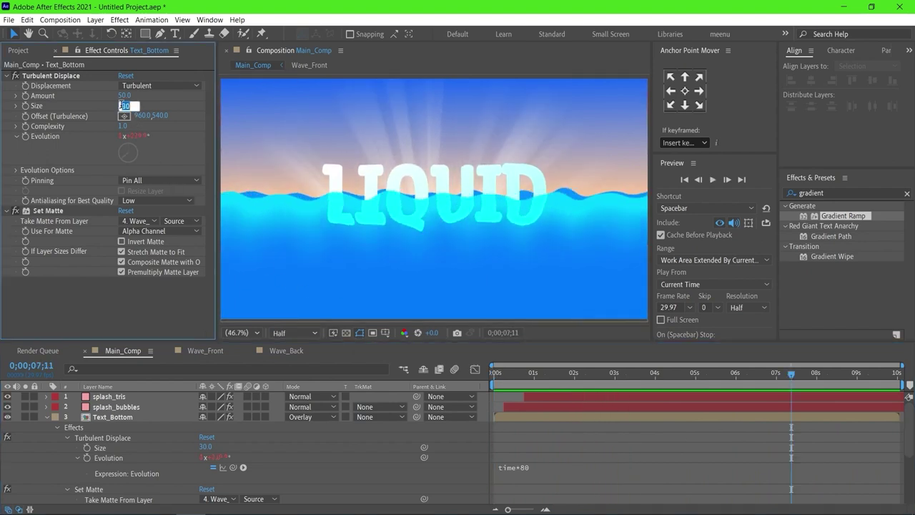
pyautogui.write('50')
pyautogui.press('Return')
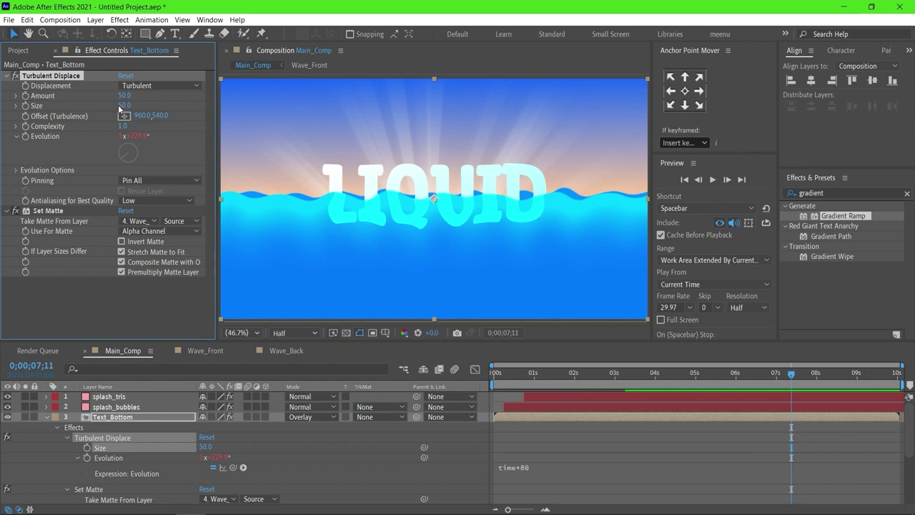
pyautogui.press('Home')
pyautogui.press('space')
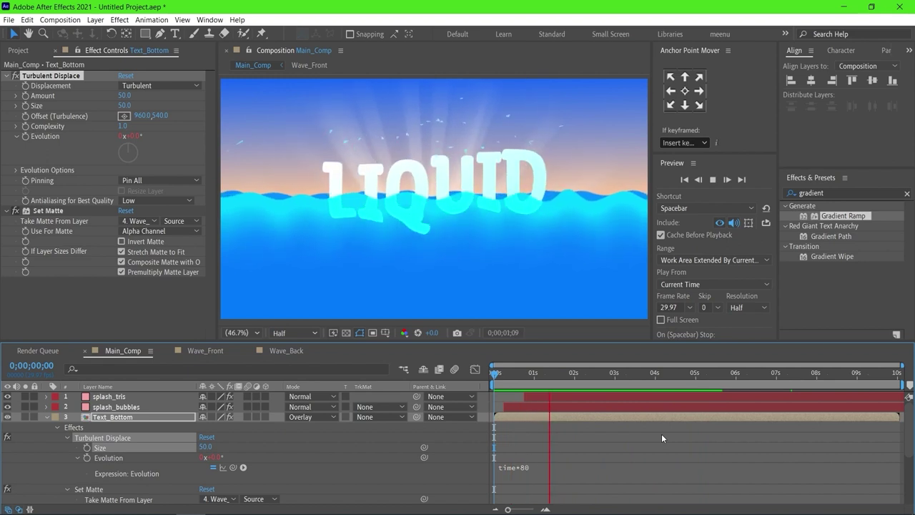
pyautogui.press('space')
pyautogui.click(124, 95)
pyautogui.write('30')
pyautogui.press('Return')
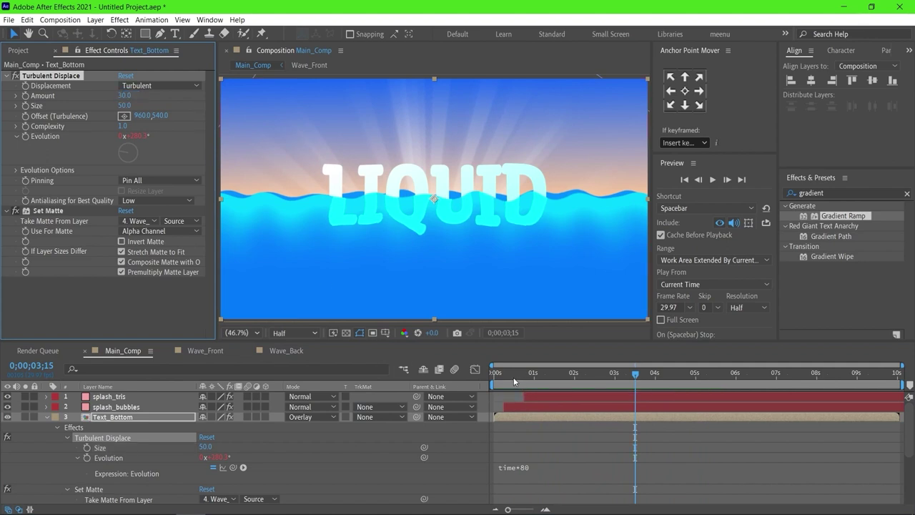
pyautogui.press('Home')
pyautogui.press('space')
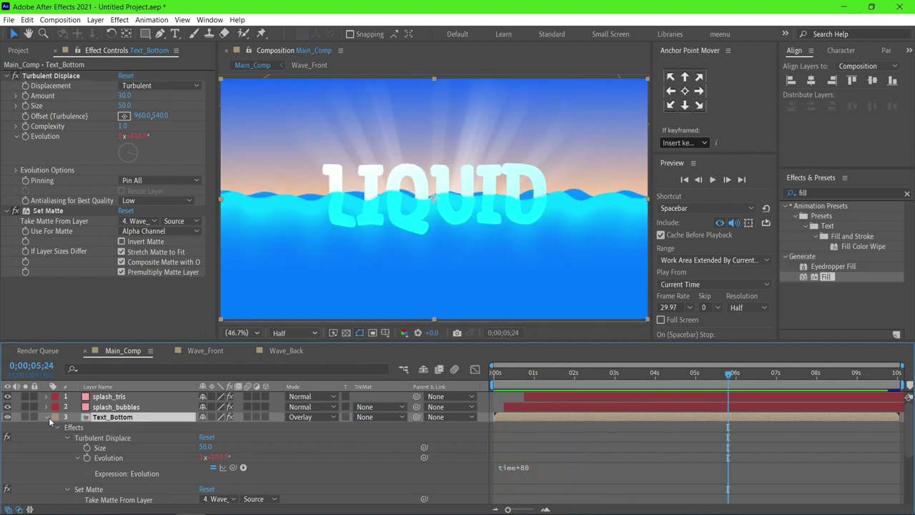
pyautogui.click(46, 417)
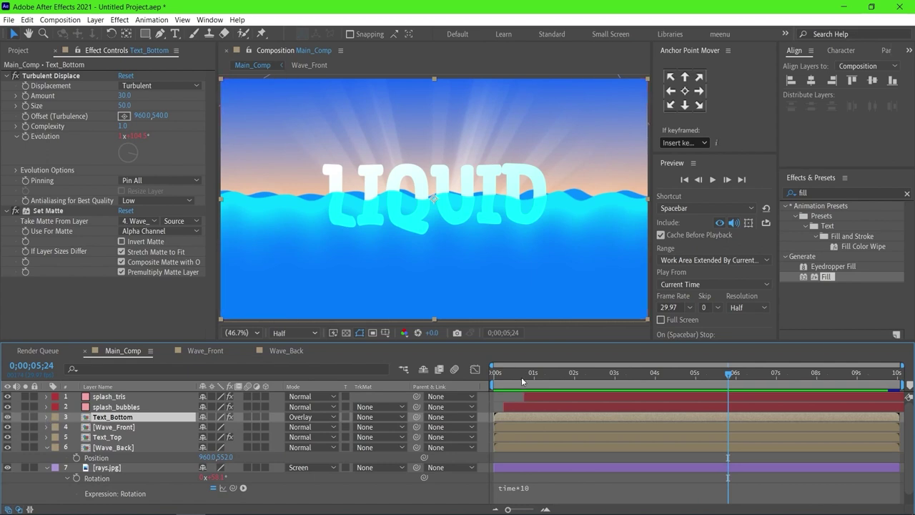
# Select every Main_Comp layer with Ctrl+A and pre-compose them as Liquid_Anim_Comp
pyautogui.moveTo(522, 382); pyautogui.dragTo(465, 383)
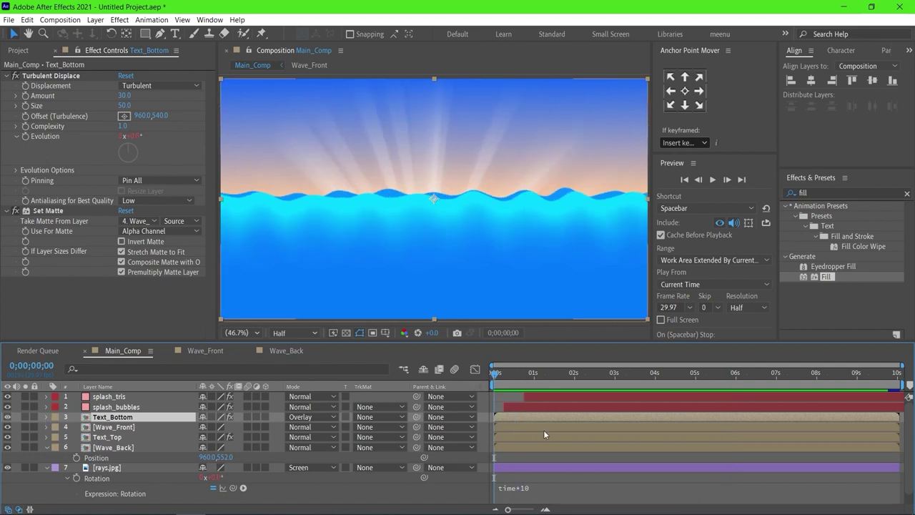
pyautogui.hotkey('ctrl', 'a')
pyautogui.rightClick(180, 443)
pyautogui.click(227, 385)
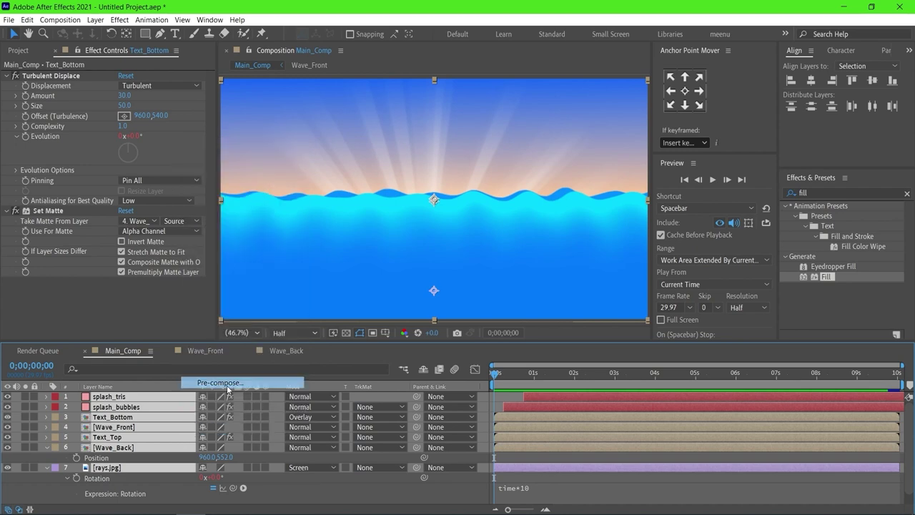
pyautogui.write('Liquid_Anim_Comp')
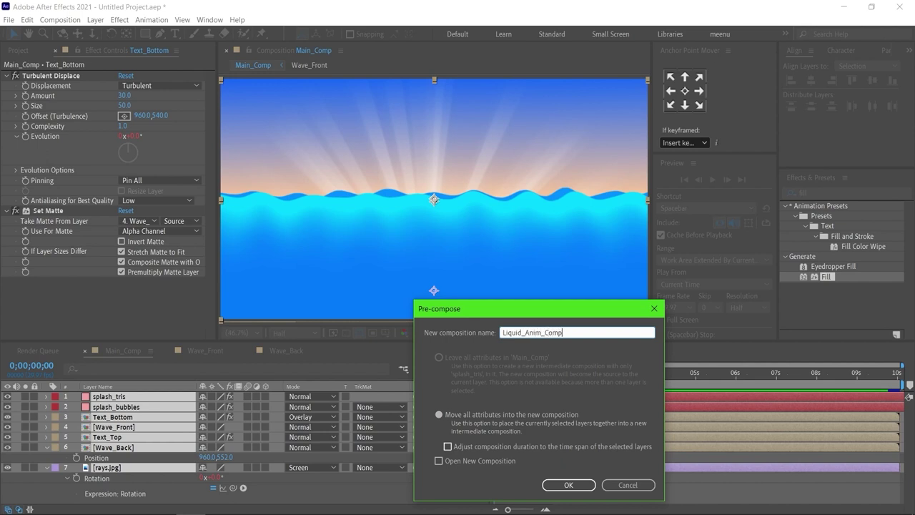
pyautogui.press('Return')
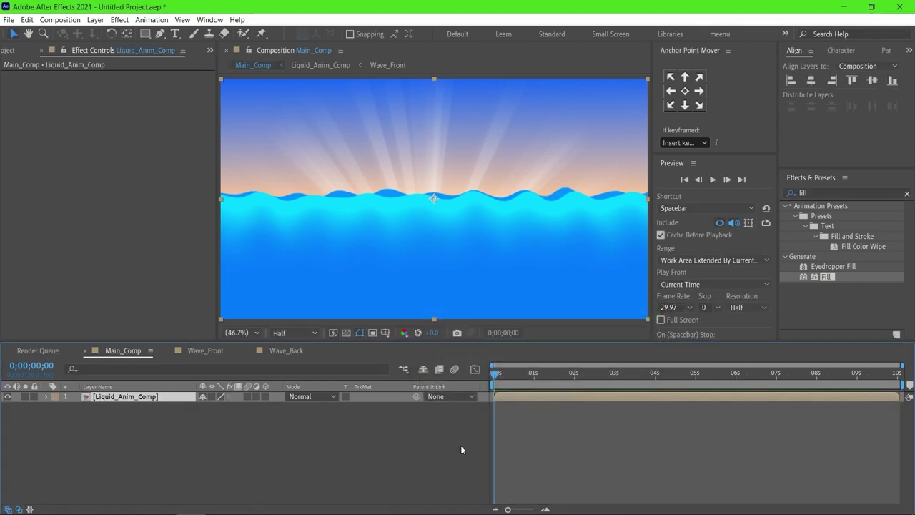
# Add Scale and Rotation keyframes to Liquid_Anim_Comp and move them to 3 seconds
pyautogui.press('s')
pyautogui.hotkey('shift', 'r')
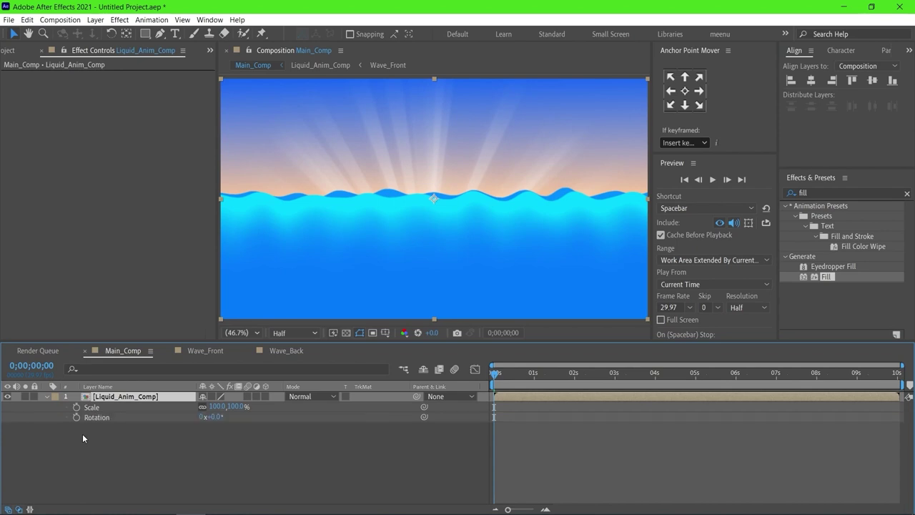
pyautogui.click(76, 407)
pyautogui.click(77, 416)
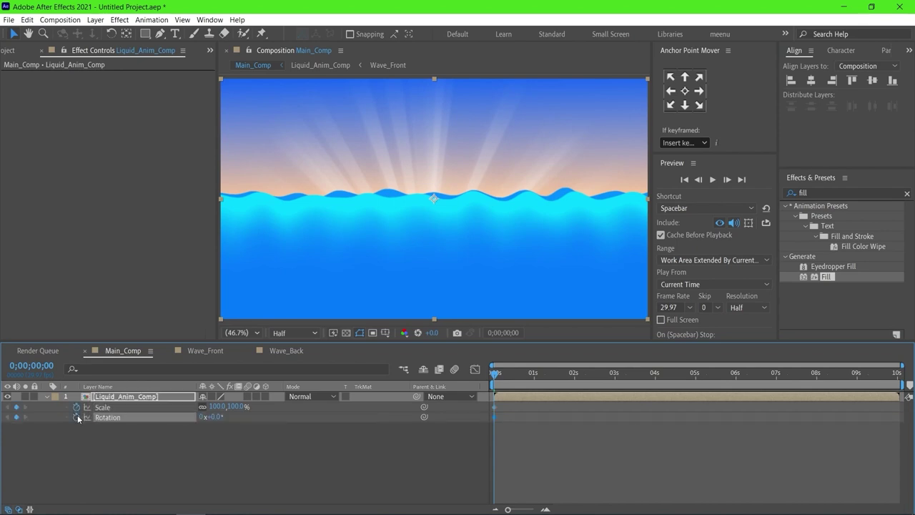
pyautogui.moveTo(500, 424)
pyautogui.mouseDown()
pyautogui.moveTo(486, 402)
pyautogui.moveTo(609, 407)
pyautogui.mouseUp()
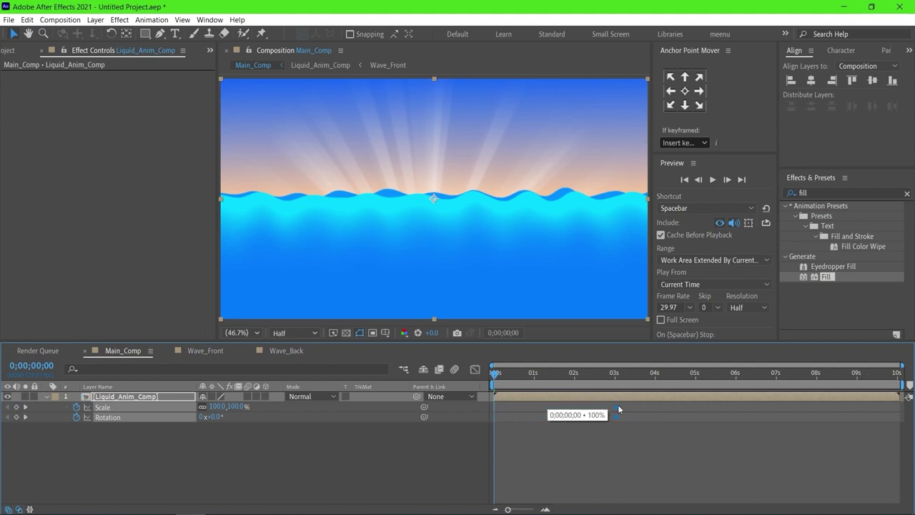
pyautogui.moveTo(619, 410); pyautogui.dragTo(617, 407)
# At frame zero, set Scale to 0% and Rotation to -20°
pyautogui.click(237, 406)
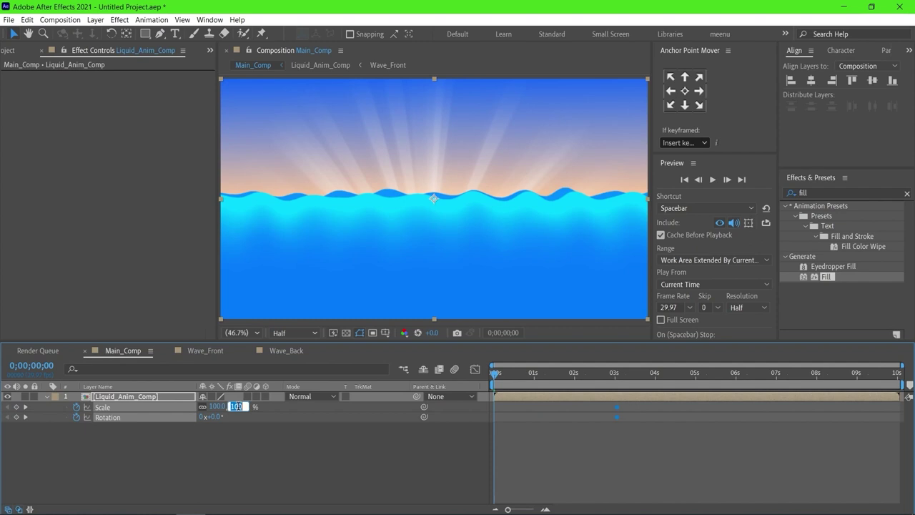
pyautogui.write('0')
pyautogui.press('Return')
pyautogui.click(218, 417)
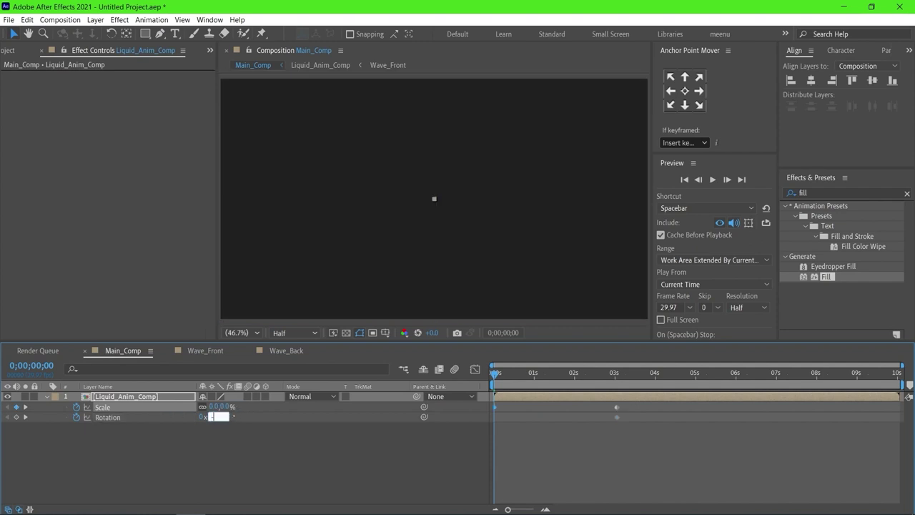
pyautogui.press('Return')
pyautogui.moveTo(639, 449); pyautogui.dragTo(595, 403)
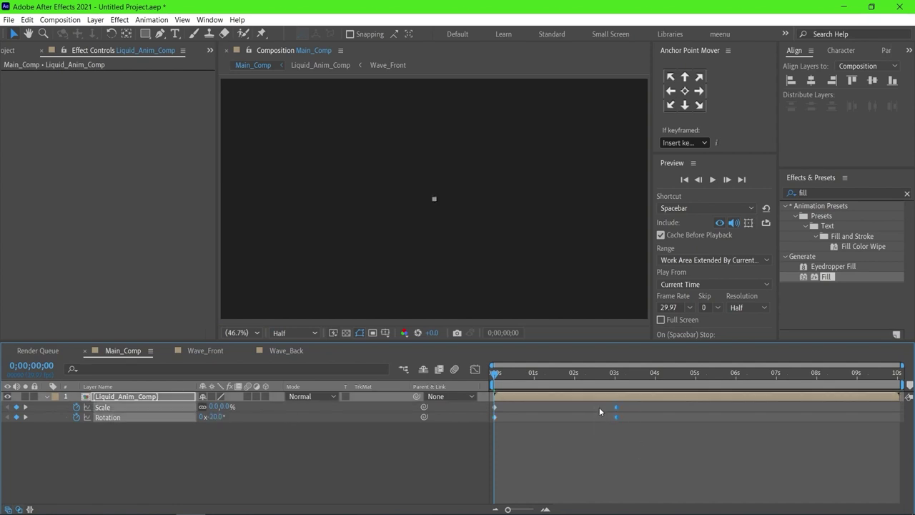
pyautogui.click(476, 369)
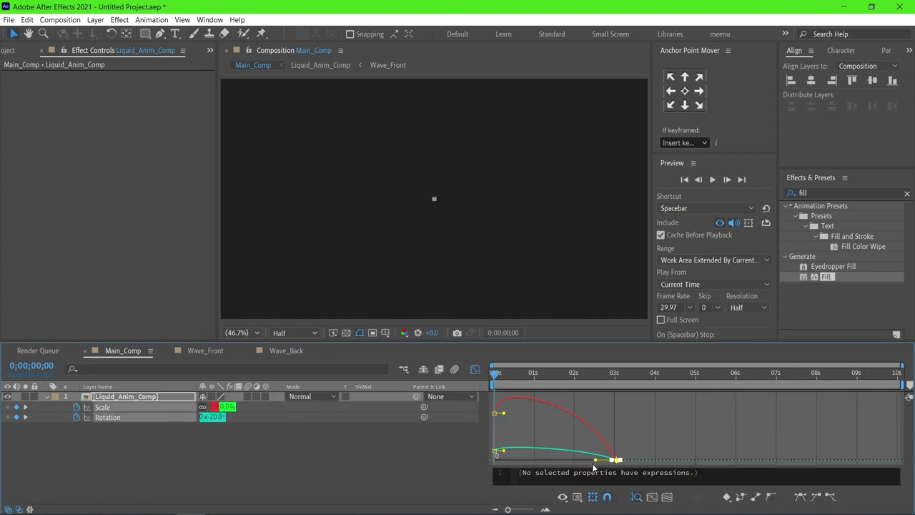
# Pull the 3-second keyframes' influence handles left for a strong ease-in on both curves
pyautogui.moveTo(595, 460); pyautogui.dragTo(557, 457)
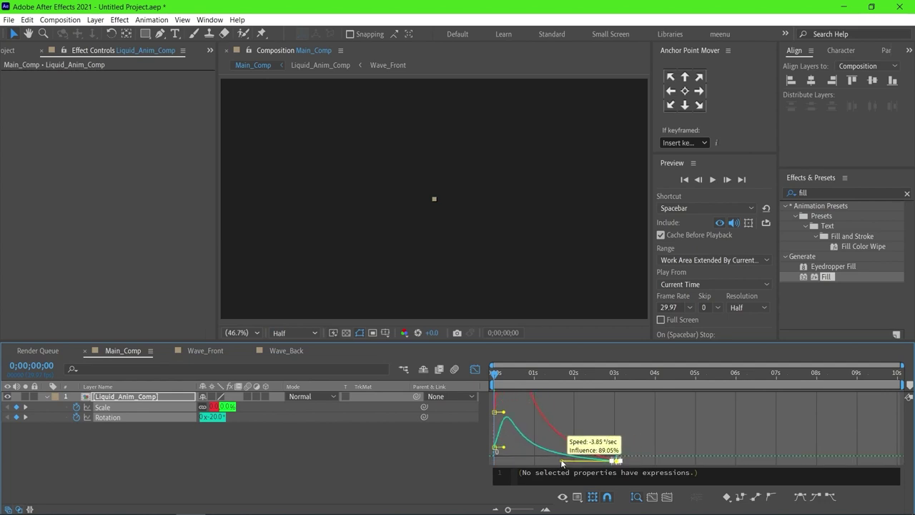
pyautogui.moveTo(558, 458); pyautogui.dragTo(557, 459)
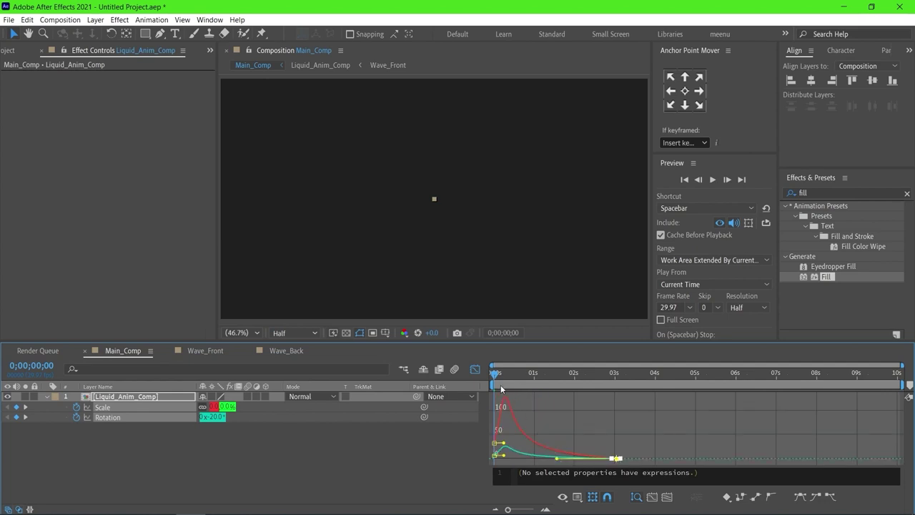
pyautogui.click(475, 370)
pyautogui.moveTo(494, 374); pyautogui.dragTo(492, 381)
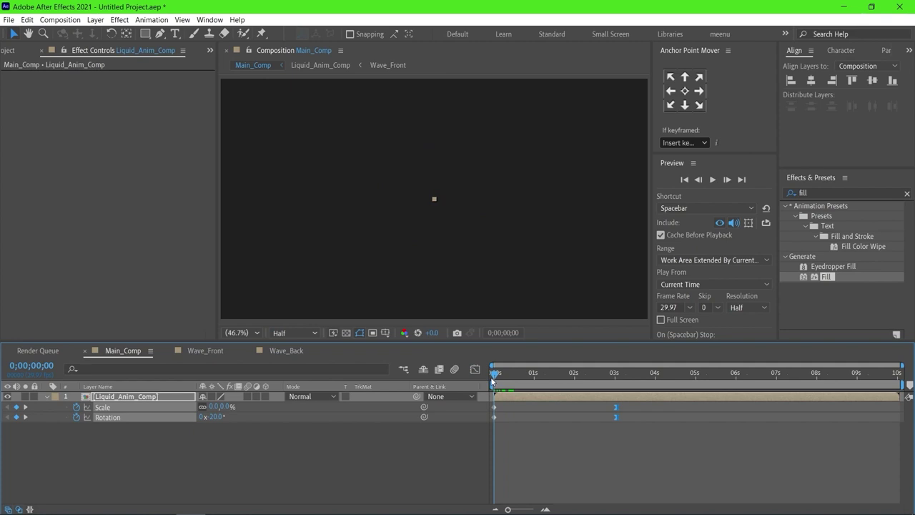
pyautogui.click(536, 427)
pyautogui.click(507, 397)
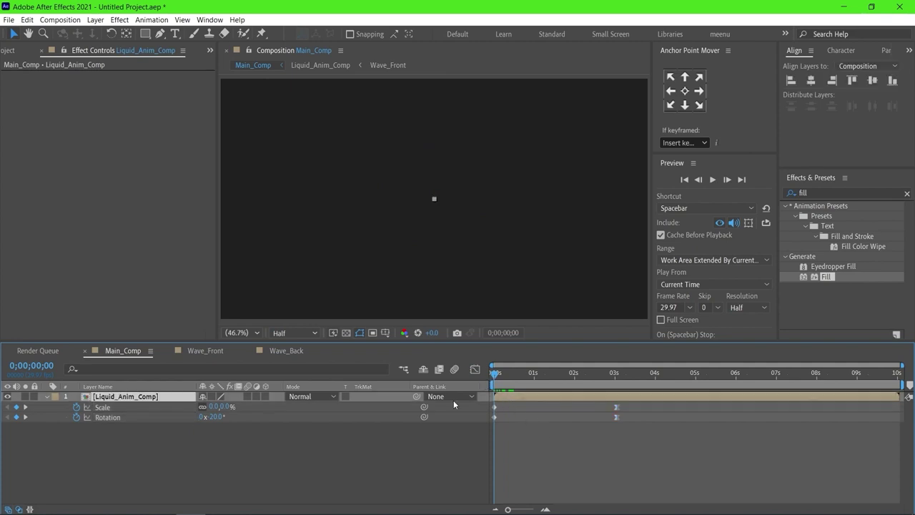
pyautogui.click(226, 406)
# Change the starting Scale to 160% and preview the enlarged animation
pyautogui.press('Return')
pyautogui.write('160')
pyautogui.click(519, 464)
pyautogui.press('space')
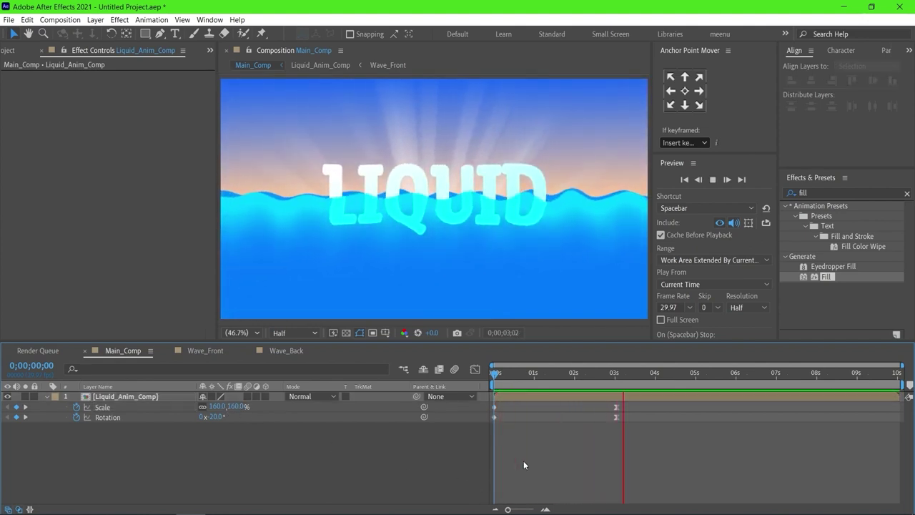
pyautogui.press('space')
pyautogui.press('space')
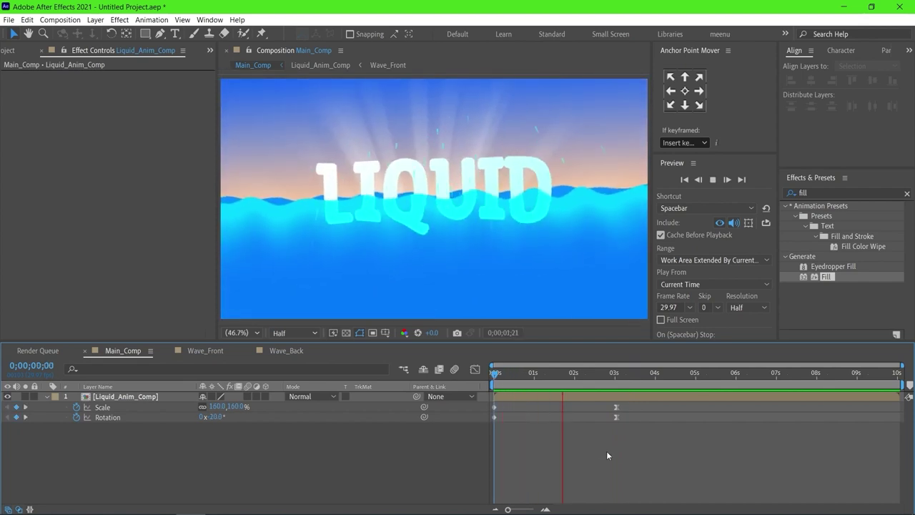
pyautogui.press('space')
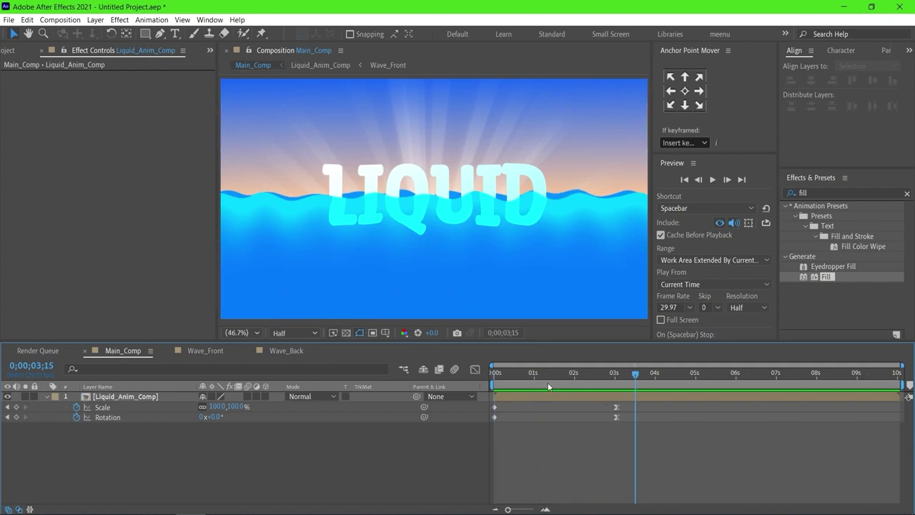
# Preview the LIQUID text rising and rotating from frame zero
pyautogui.press('Home')
pyautogui.press('space')
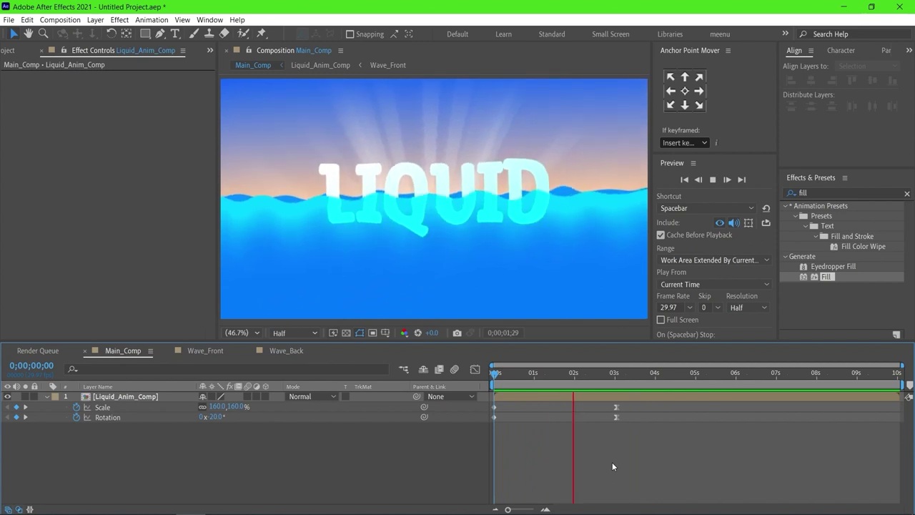
pyautogui.press('space')
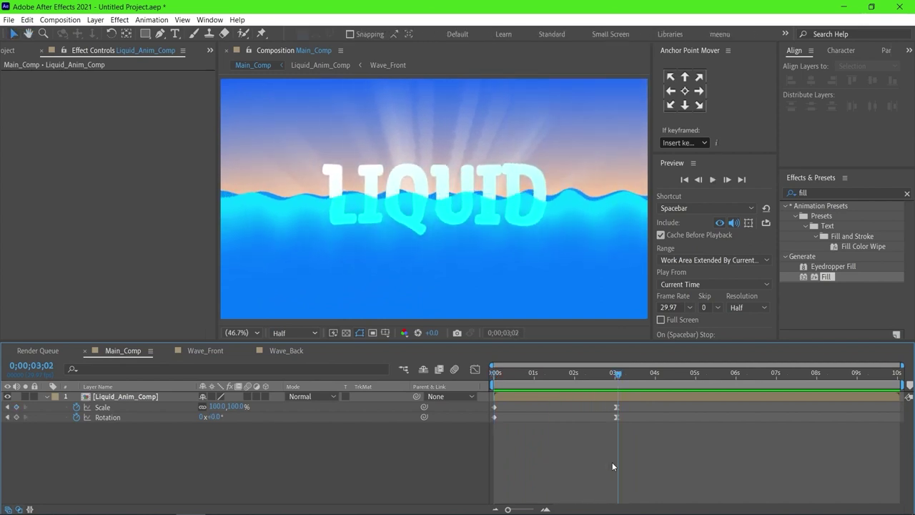
pyautogui.doubleClick(538, 397)
# Shift splash_tris, splash_bubbles, Text_Bottom and Text_Top slightly later, then preview Main_Comp
pyautogui.moveTo(515, 375)
pyautogui.mouseDown()
pyautogui.moveTo(489, 373)
pyautogui.moveTo(513, 373)
pyautogui.mouseUp()
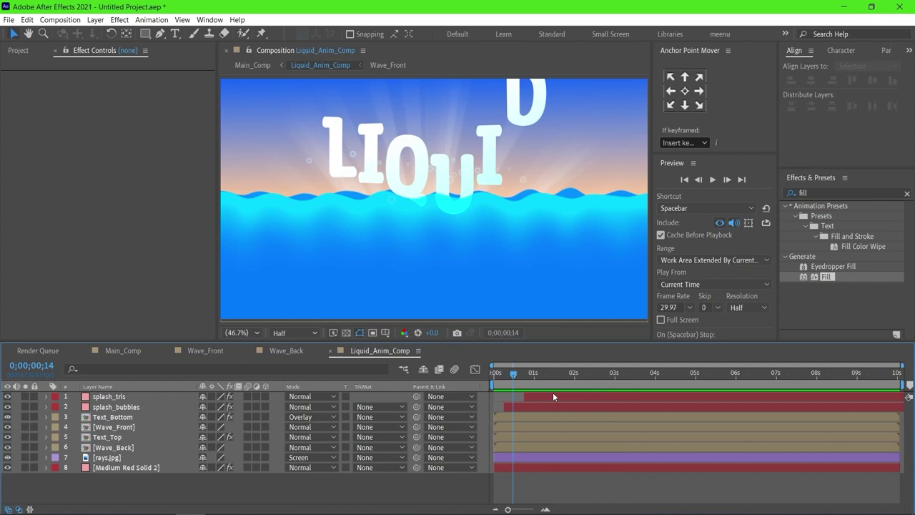
pyautogui.click(553, 392)
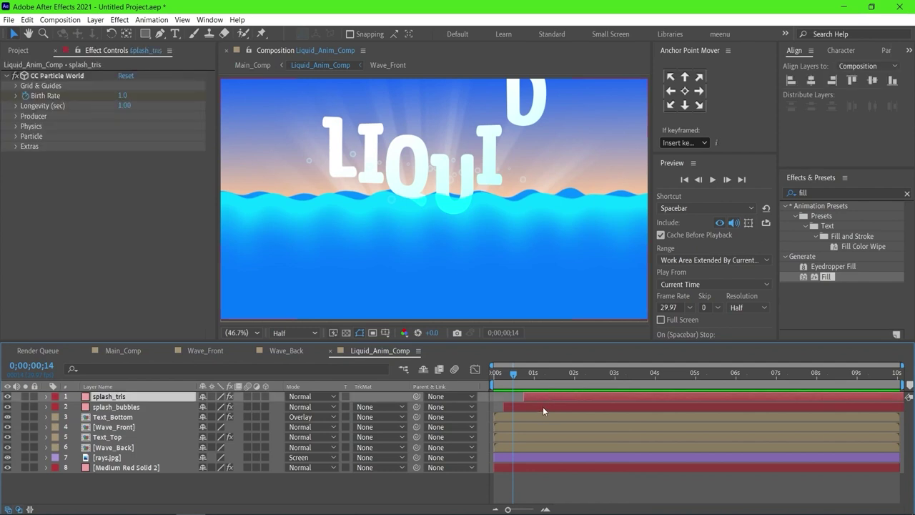
pyautogui.keyDown('shift'); pyautogui.click(543, 406); pyautogui.keyUp('shift')
pyautogui.keyDown('shift'); pyautogui.click(537, 413); pyautogui.keyUp('shift')
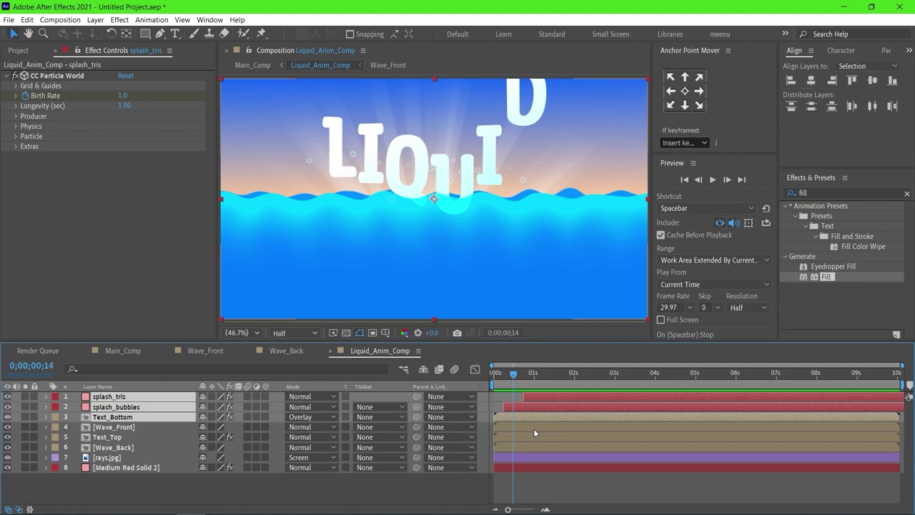
pyautogui.keyDown('ctrl'); pyautogui.click(532, 433); pyautogui.keyUp('ctrl')
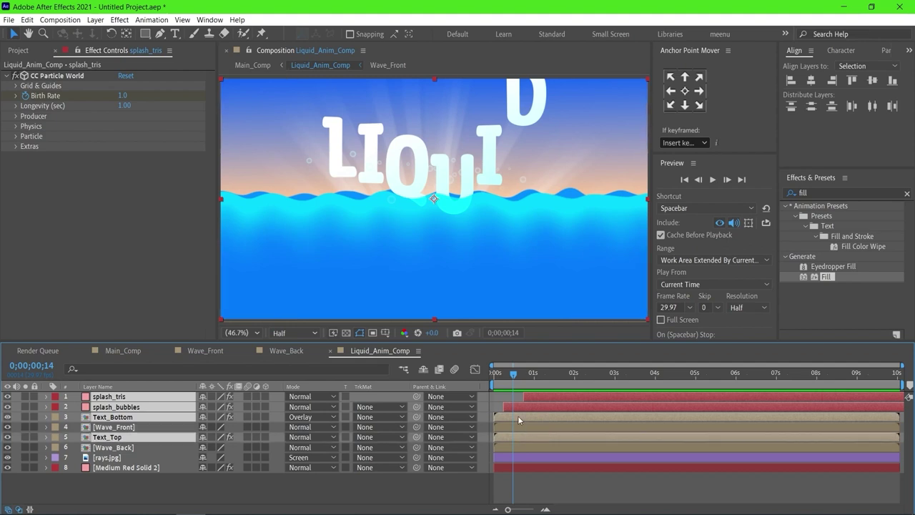
pyautogui.moveTo(527, 438); pyautogui.dragTo(546, 434)
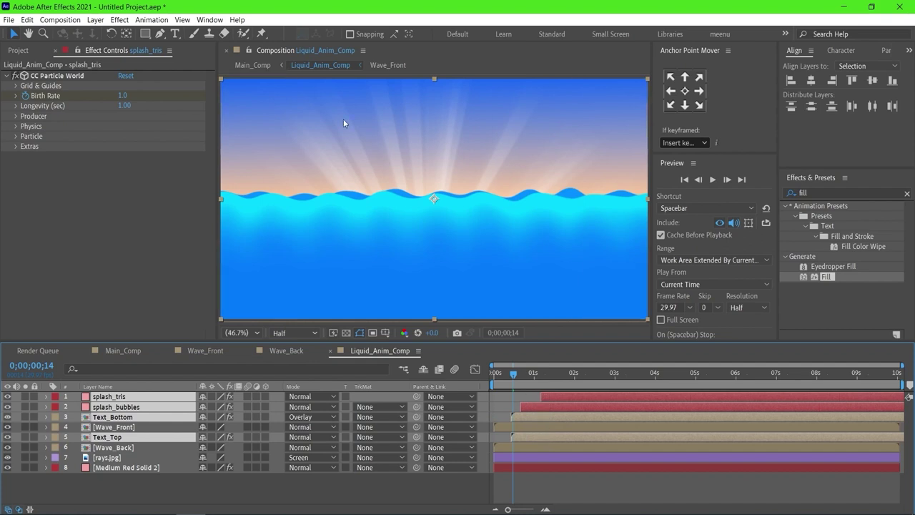
pyautogui.click(256, 65)
pyautogui.press('space')
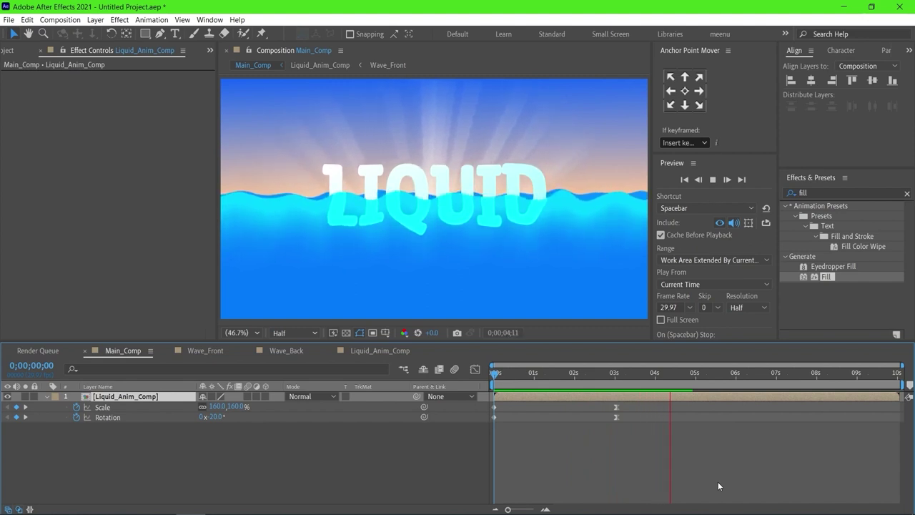
# Add a new adjustment layer to Main_Comp
pyautogui.press('space')
pyautogui.rightClick(200, 479)
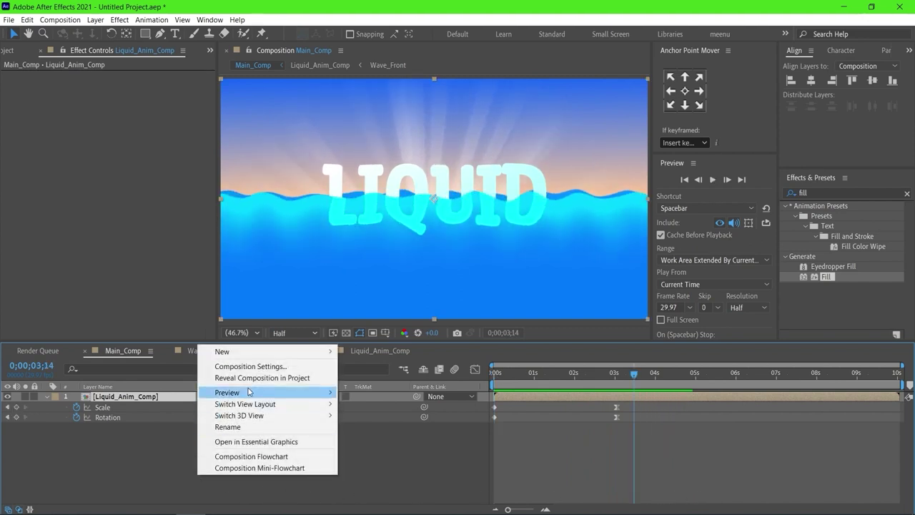
pyautogui.moveTo(250, 351)
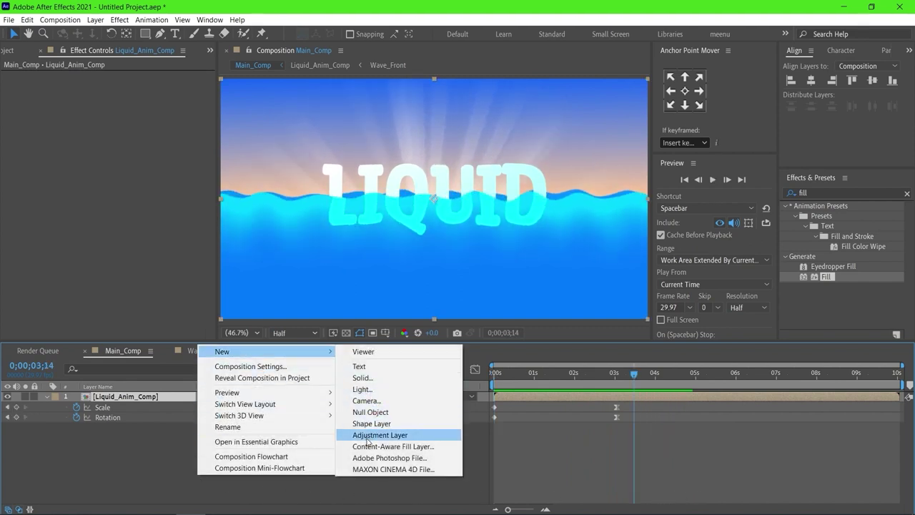
pyautogui.click(380, 435)
# Apply Noise to the adjustment layer at 5% and set the viewer to Full resolution
pyautogui.click(852, 192)
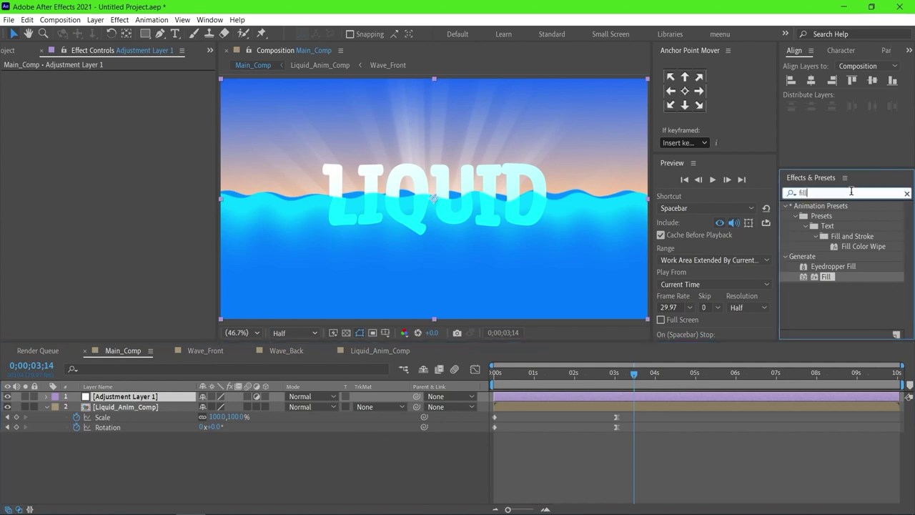
pyautogui.press('BackSpace')
pyautogui.press('BackSpace')
pyautogui.press('BackSpace')
pyautogui.write('noi')
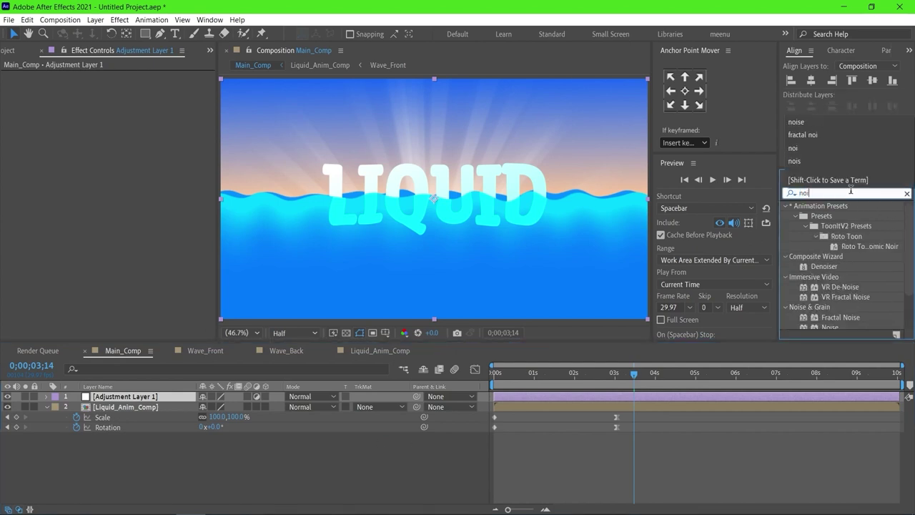
pyautogui.write('se')
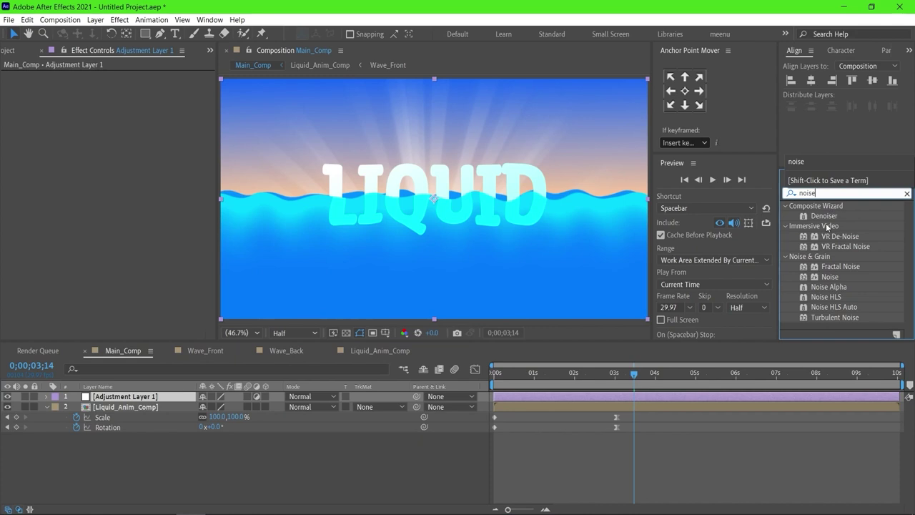
pyautogui.moveTo(828, 276); pyautogui.dragTo(740, 396)
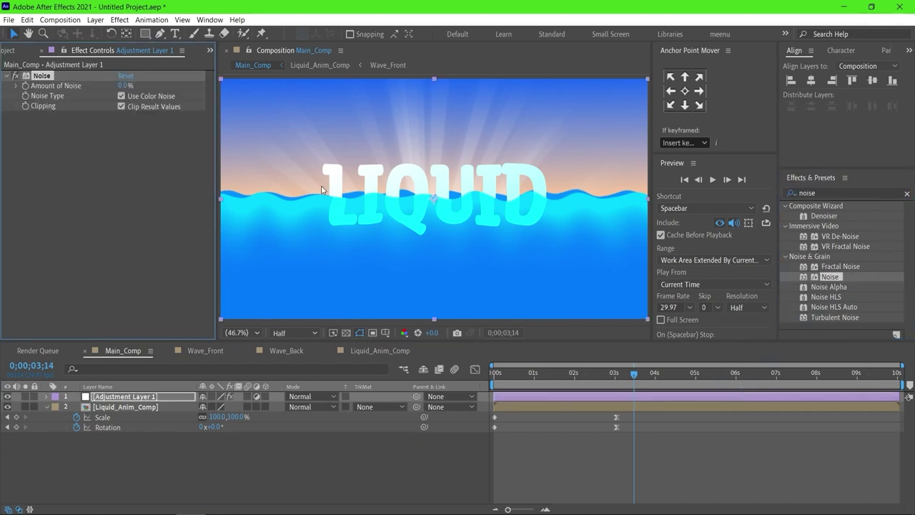
pyautogui.click(123, 86)
pyautogui.write('5')
pyautogui.press('Return')
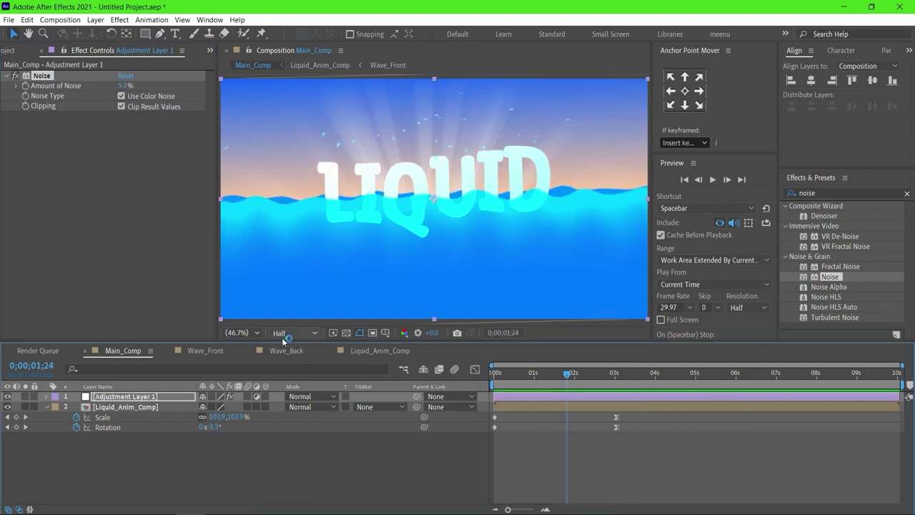
pyautogui.click(283, 339)
pyautogui.click(290, 359)
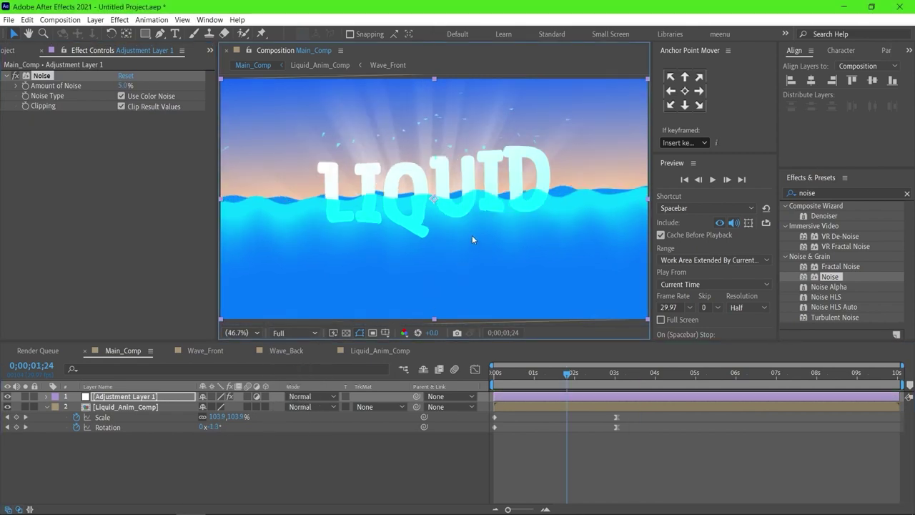
# Zoom the viewer to 100% and pan around to inspect the grain up close
pyautogui.click(234, 333)
pyautogui.click(246, 242)
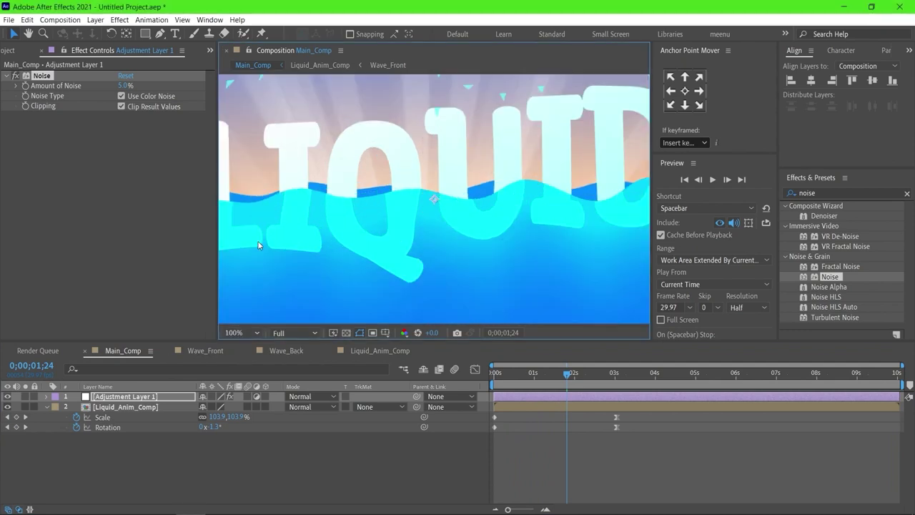
pyautogui.press('h')
pyautogui.moveTo(468, 210); pyautogui.dragTo(568, 162)
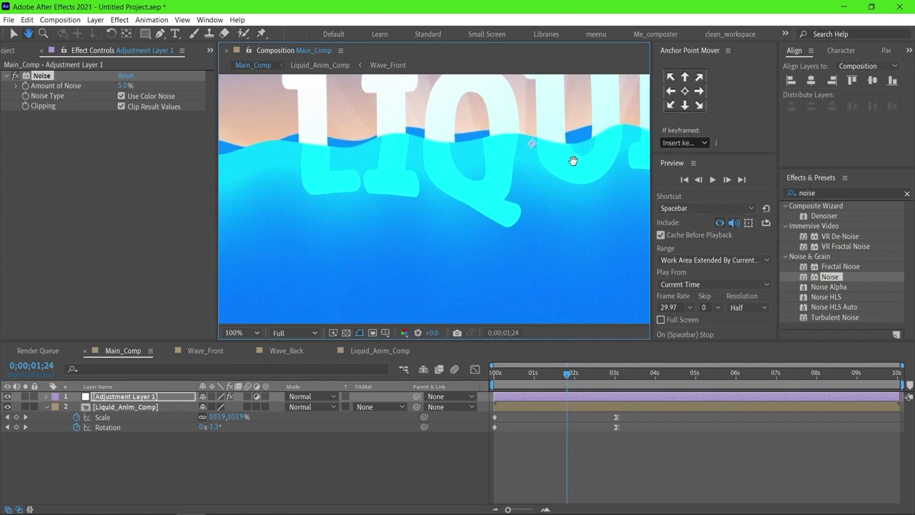
pyautogui.press('v')
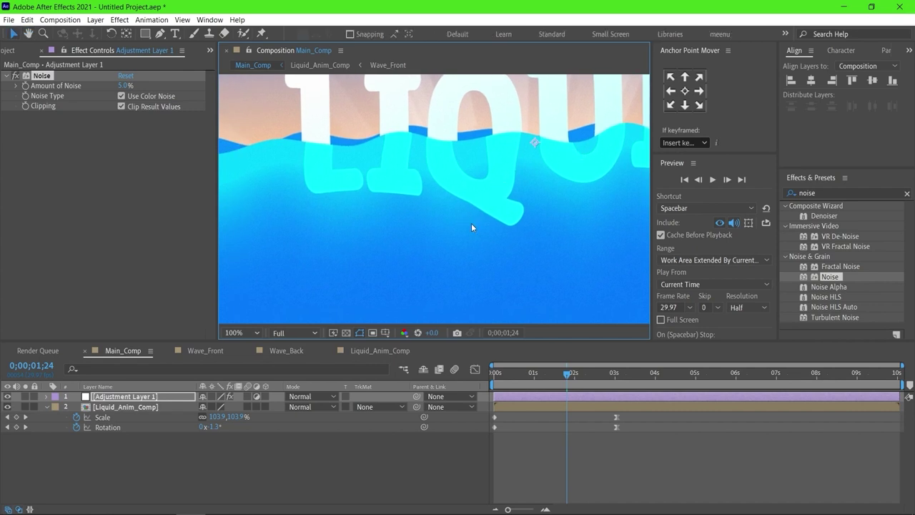
pyautogui.moveTo(303, 225); pyautogui.dragTo(458, 276)
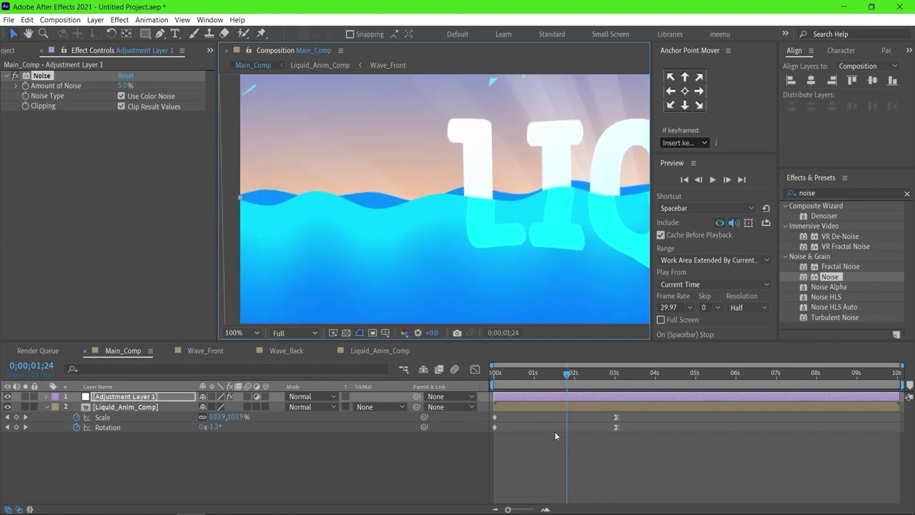
# Preview from the first frame and set the preview playback Resolution to Full
pyautogui.press('Home')
pyautogui.press('space')
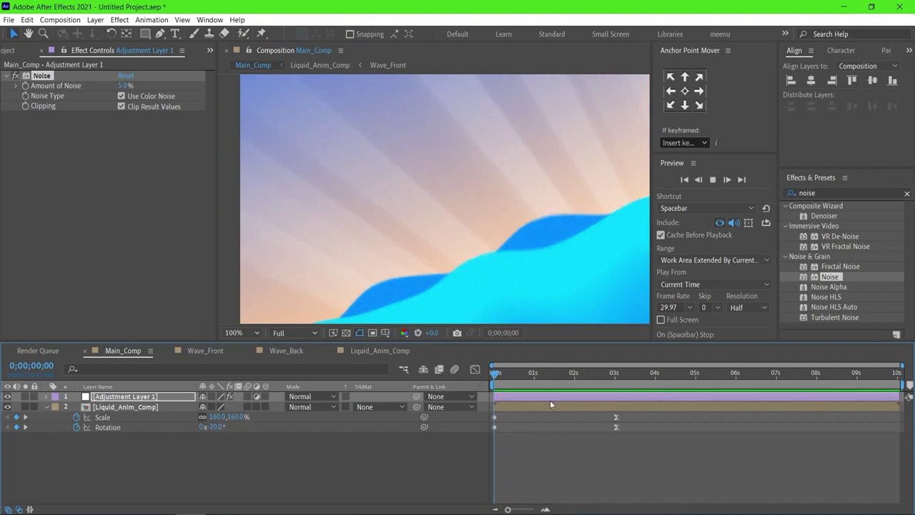
pyautogui.press('space')
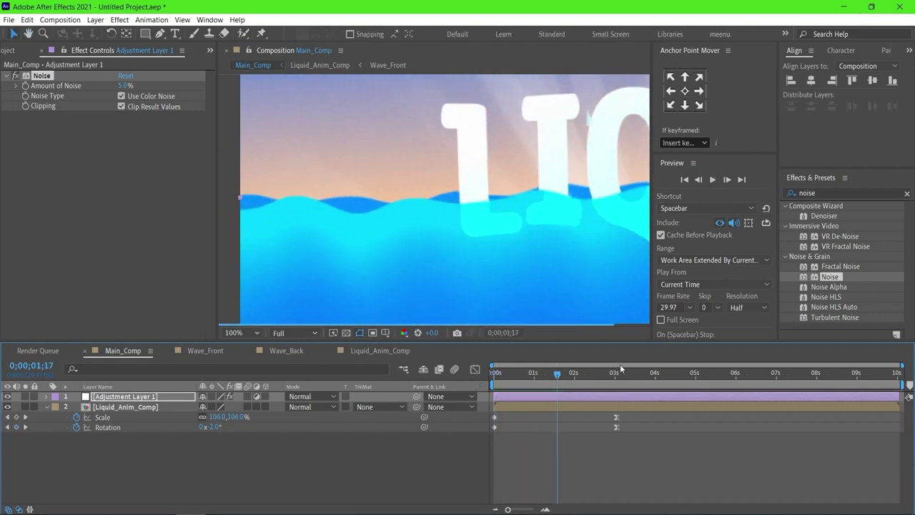
pyautogui.click(744, 306)
pyautogui.click(736, 330)
# Replay the opening waves, check frames at 3 s and 4 s 10, and return the zoom to Fit
pyautogui.click(539, 373)
pyautogui.moveTo(539, 374); pyautogui.dragTo(494, 373)
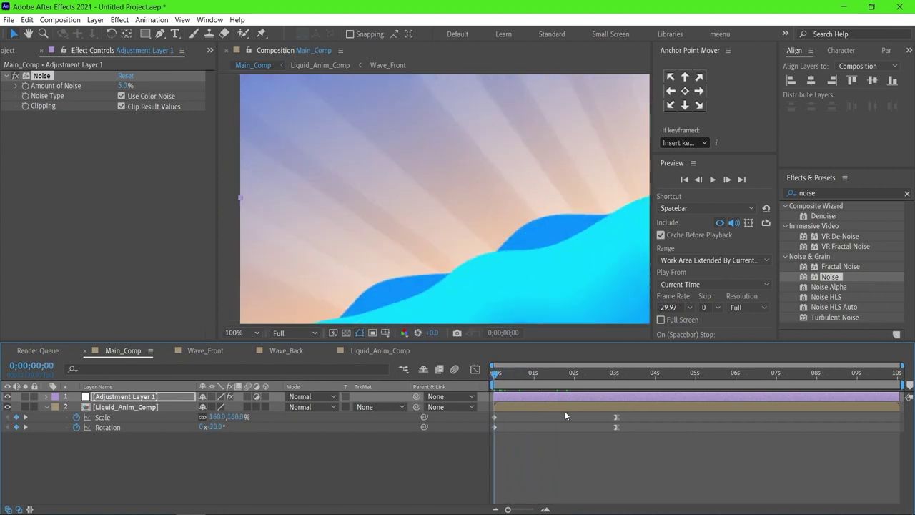
pyautogui.press('space')
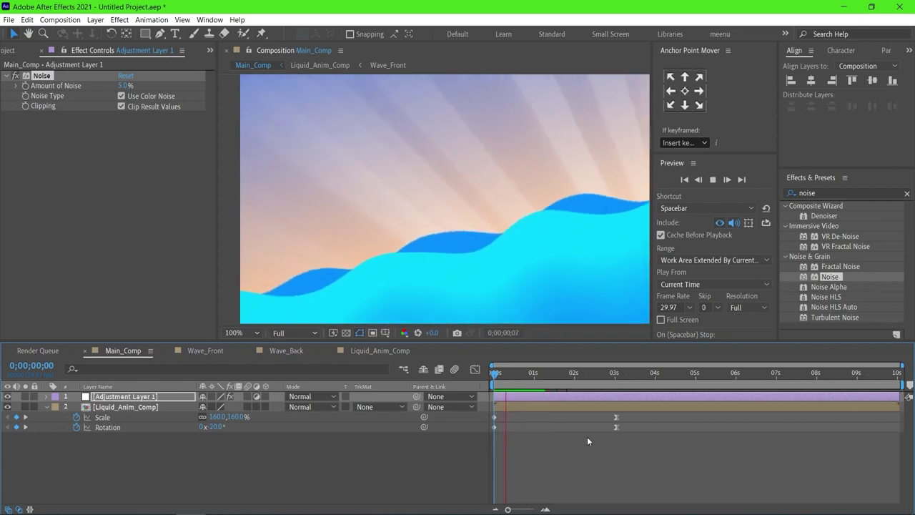
pyautogui.press('space')
pyautogui.click(616, 387)
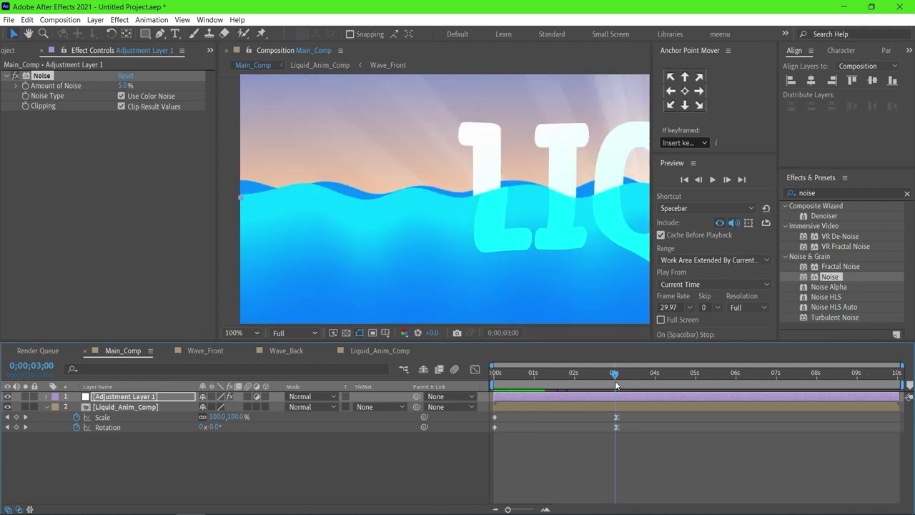
pyautogui.click(669, 379)
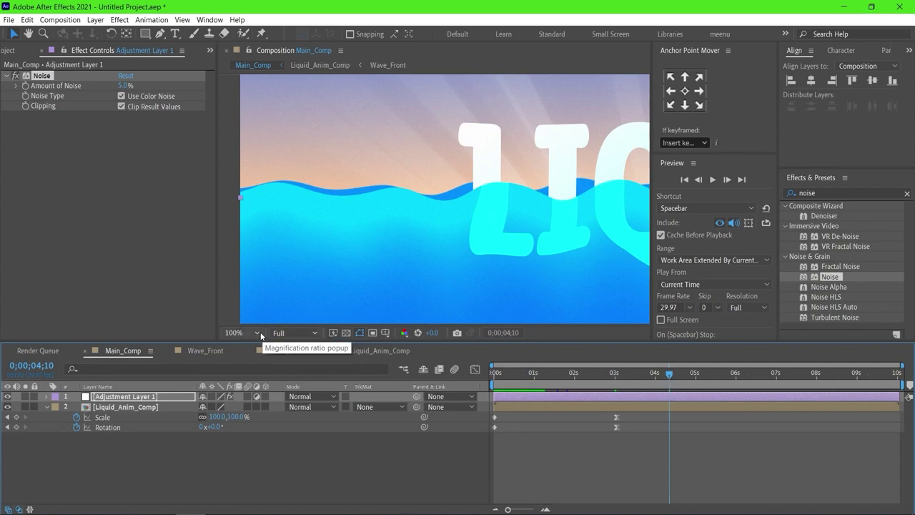
pyautogui.click(247, 333)
pyautogui.click(265, 121)
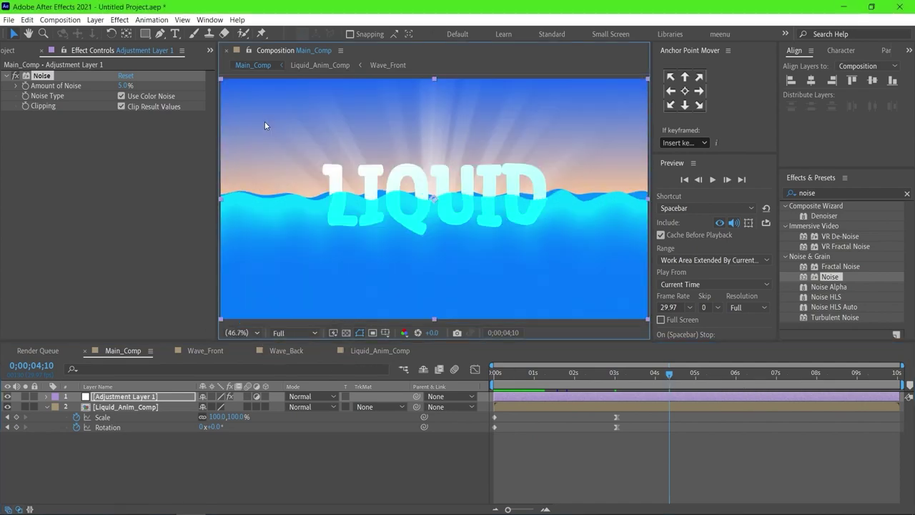